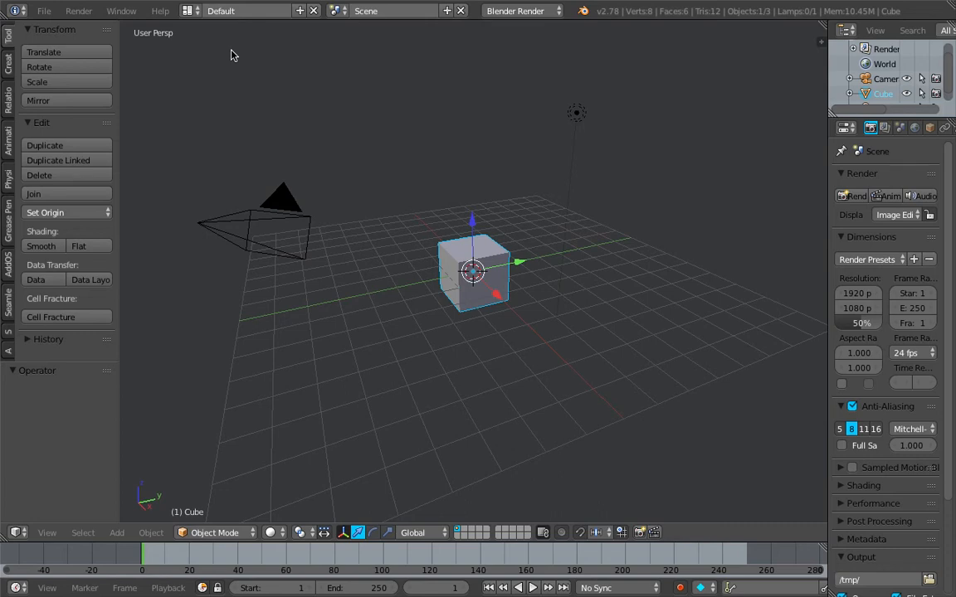
# - Delete all the default objects, the cube, lamp and camera, from the scene
pyautogui.moveTo(396, 176); pyautogui.dragTo(538, 197, button='middle')
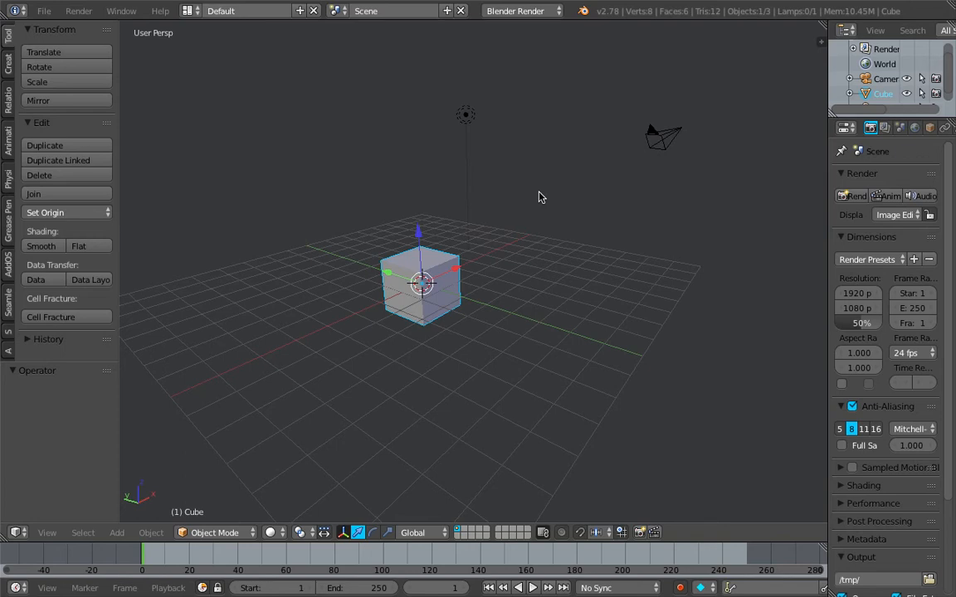
pyautogui.press('a')
pyautogui.press('a')
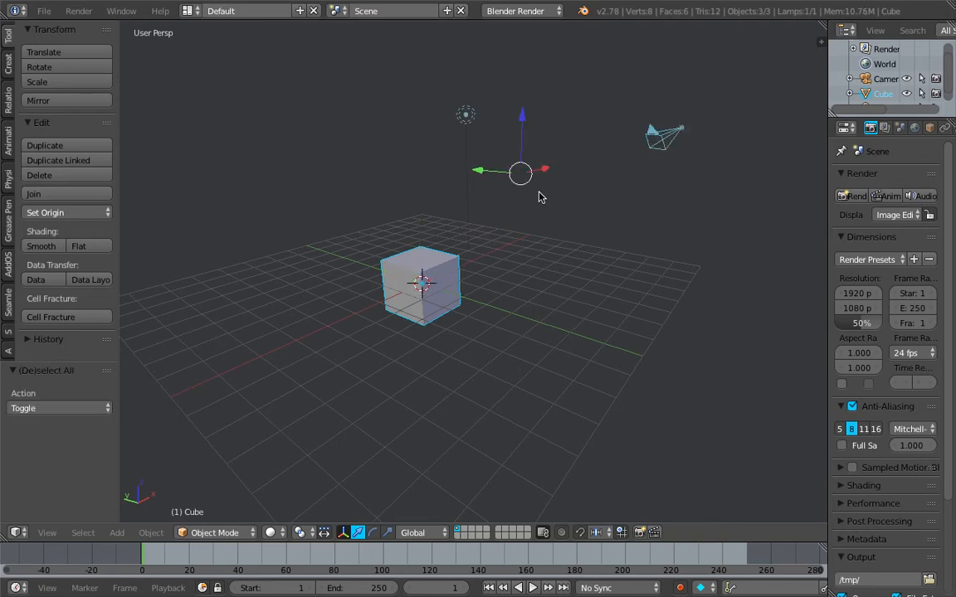
pyautogui.press('Delete')
pyautogui.moveTo(538, 197); pyautogui.dragTo(370, 135, button='middle')
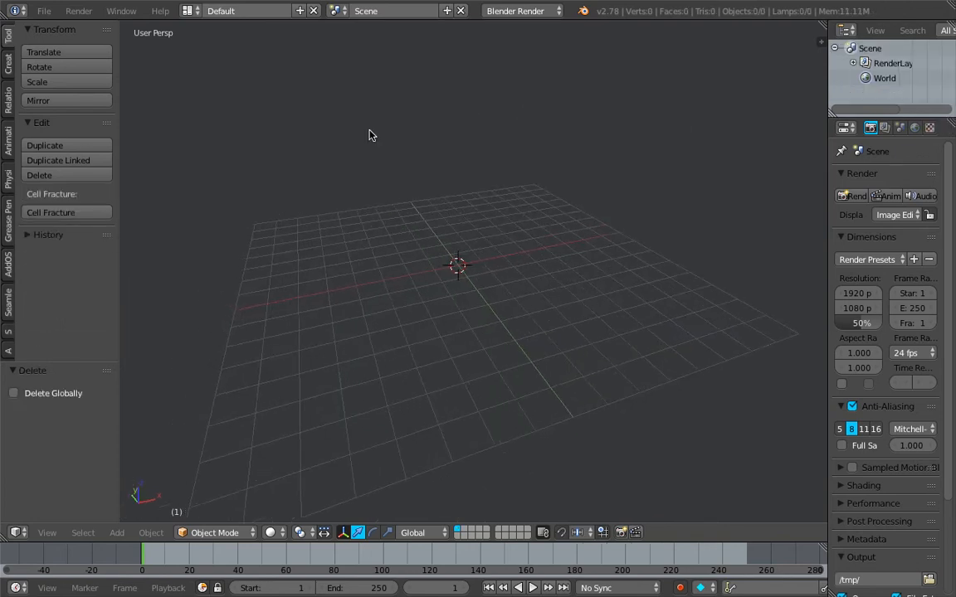
# - Switch to the Compositing screen layout and merge the image editor area into the 3D viewport
pyautogui.click(190, 11)
pyautogui.click(213, 63)
pyautogui.moveTo(547, 435); pyautogui.dragTo(597, 459, button='middle')
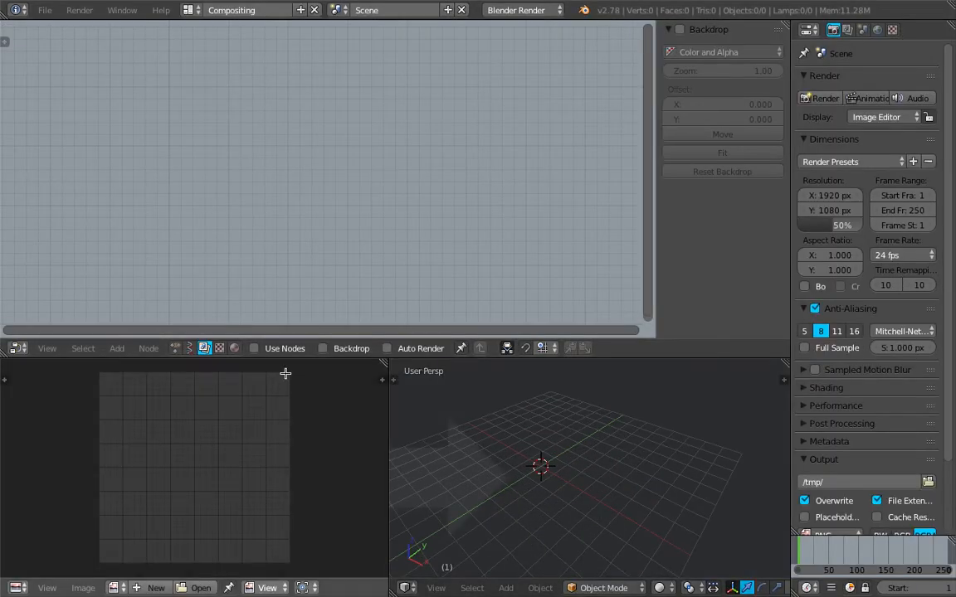
pyautogui.moveTo(285, 374); pyautogui.dragTo(312, 387)
pyautogui.moveTo(423, 440); pyautogui.dragTo(573, 408, button='middle')
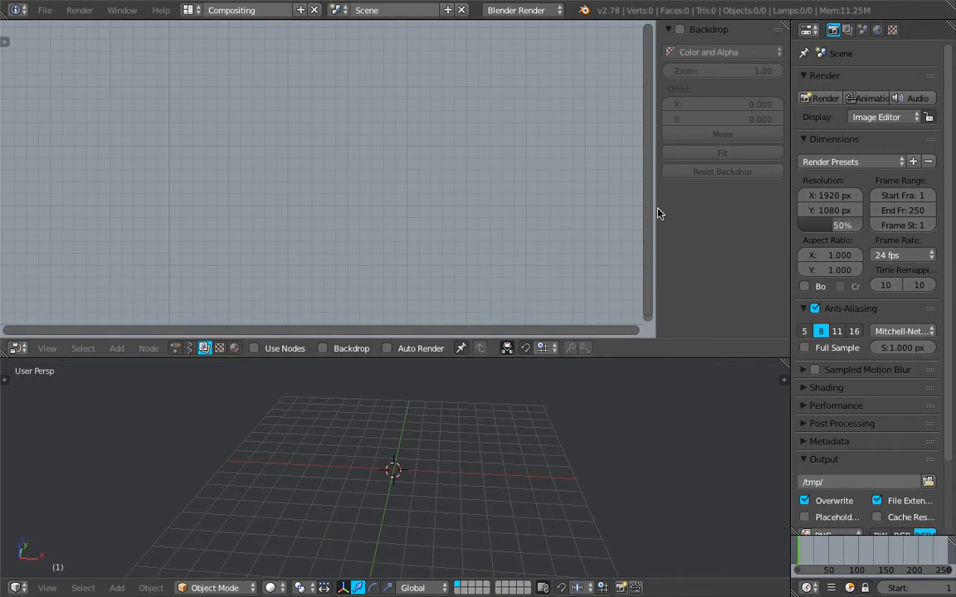
# - Hide the node editor's properties region, switch it to Sverchok nodes and create a new node tree
pyautogui.press('n')
pyautogui.click(190, 350)
pyautogui.moveTo(261, 358); pyautogui.dragTo(254, 343)
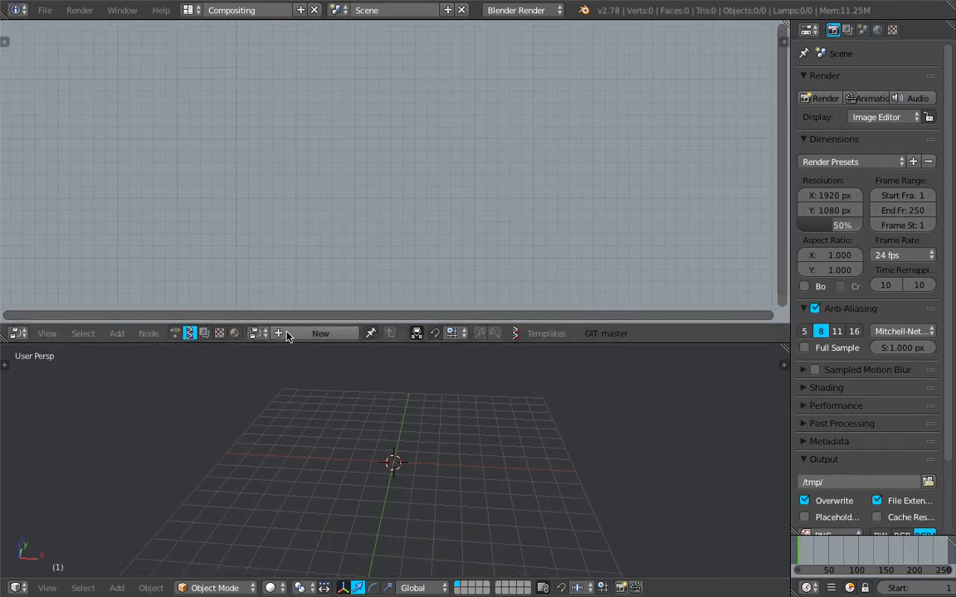
pyautogui.click(321, 333)
# - Add a Cylinder node to the Sverchok node tree
pyautogui.hotkey('shift', 'a')
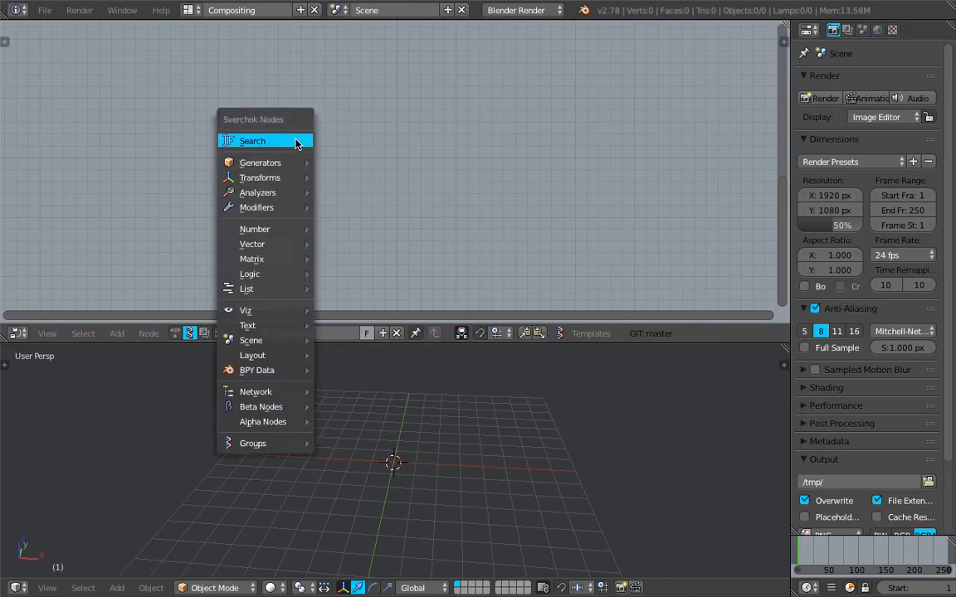
pyautogui.click(293, 140)
pyautogui.write('cyl')
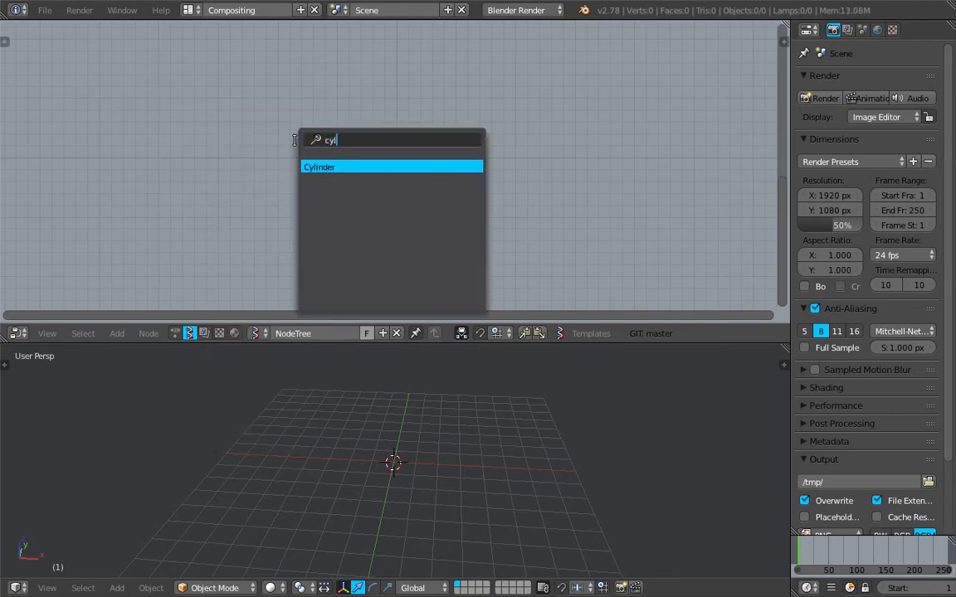
pyautogui.press('Return')
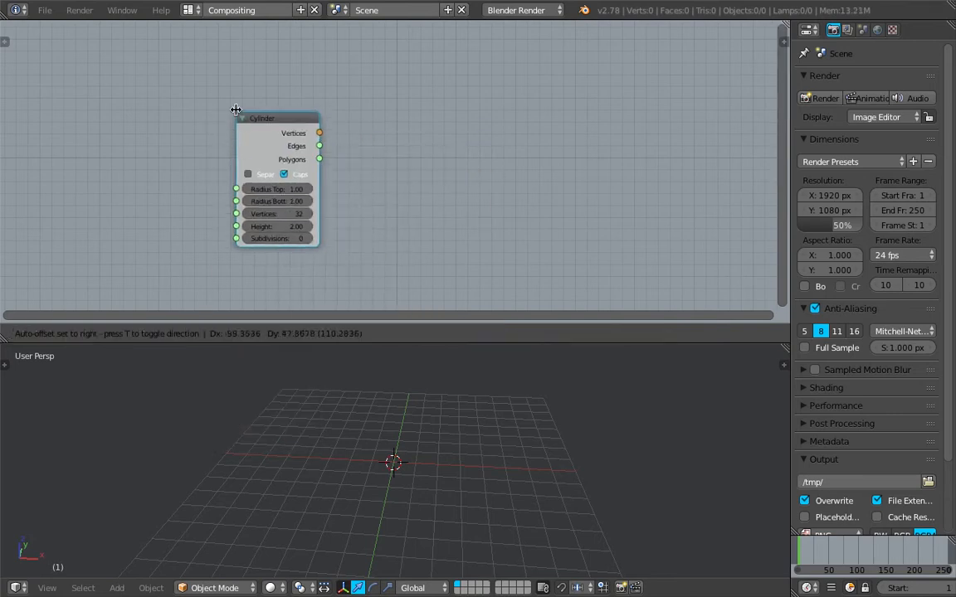
pyautogui.click(235, 109)
# - Add a Viewer Draw node beside the Cylinder node, leaving space between them
pyautogui.hotkey('shift', 'a')
pyautogui.click(483, 119)
pyautogui.write('view')
pyautogui.press('Return')
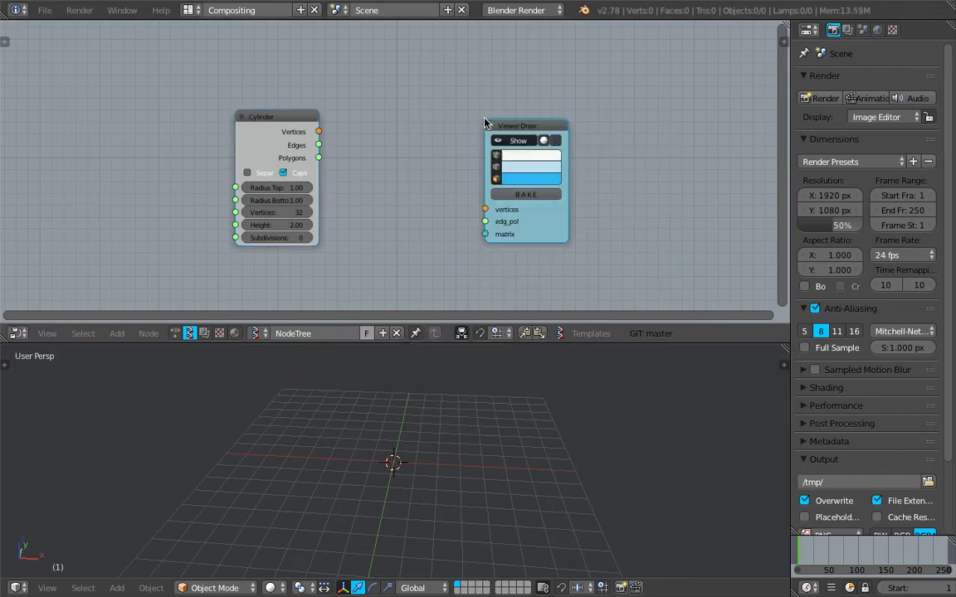
pyautogui.click(498, 111)
# - Link the Cylinder node's Vertices and Polygons outputs to the Viewer Draw node's vertices and edg_pol inputs
pyautogui.moveTo(319, 131); pyautogui.dragTo(499, 194)
pyautogui.moveTo(319, 158); pyautogui.dragTo(498, 206)
pyautogui.moveTo(436, 428)
pyautogui.keyDown('shift'); pyautogui.mouseDown(button='middle')
pyautogui.moveTo(416, 407)
pyautogui.moveTo(439, 440)
pyautogui.mouseUp(button='middle'); pyautogui.keyUp('shift')
pyautogui.scroll(-1, 416, 407)
pyautogui.scroll(1, 303, 212)
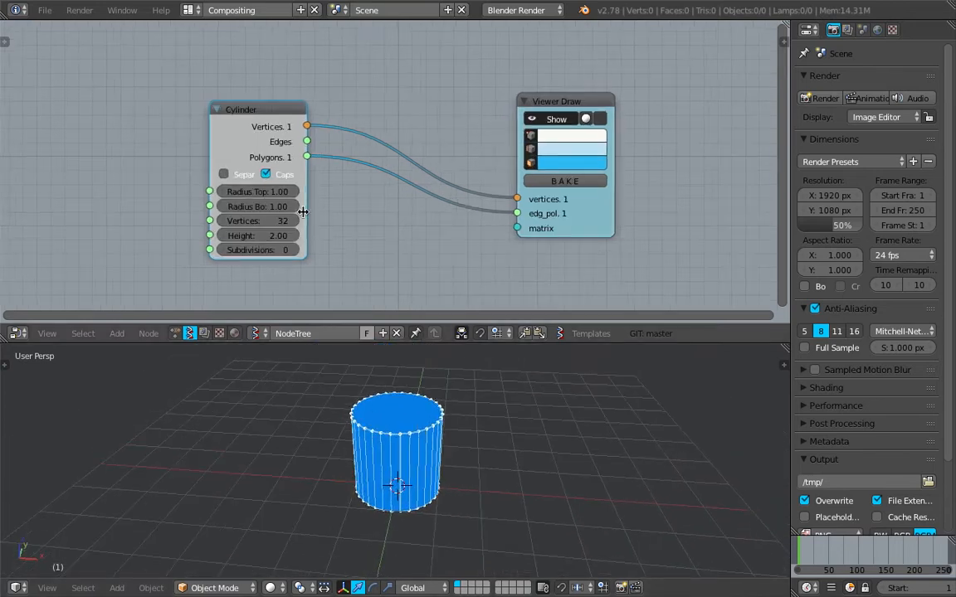
pyautogui.moveTo(302, 213); pyautogui.dragTo(291, 209, button='middle')
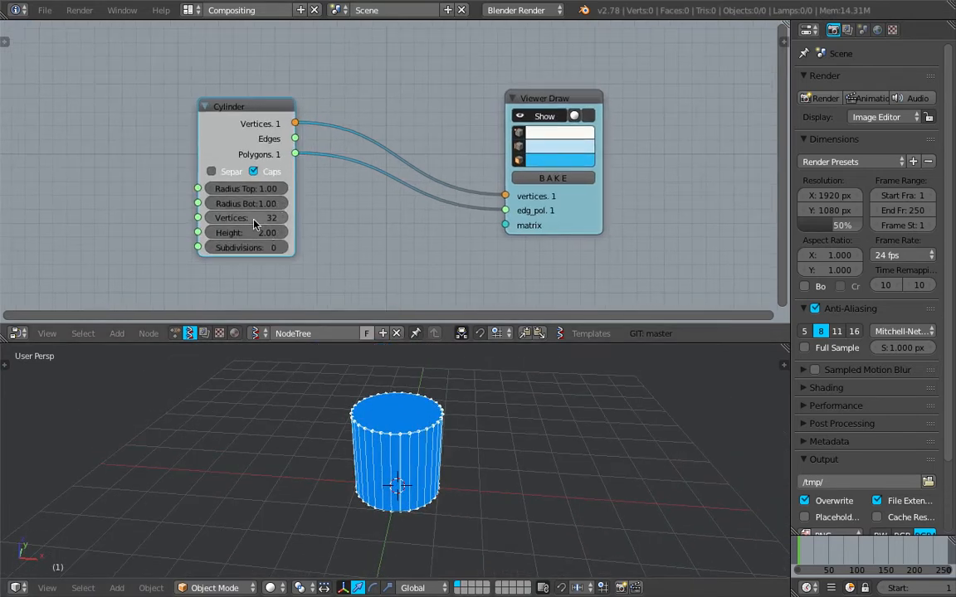
# - Set the Cylinder node's vertex count to 12
pyautogui.click(253, 219)
pyautogui.write('12')
pyautogui.press('Return')
pyautogui.moveTo(466, 425)
pyautogui.mouseDown(button='middle')
pyautogui.moveTo(452, 424)
pyautogui.moveTo(456, 416)
pyautogui.mouseUp(button='middle')
pyautogui.scroll(-2, 307, 237)
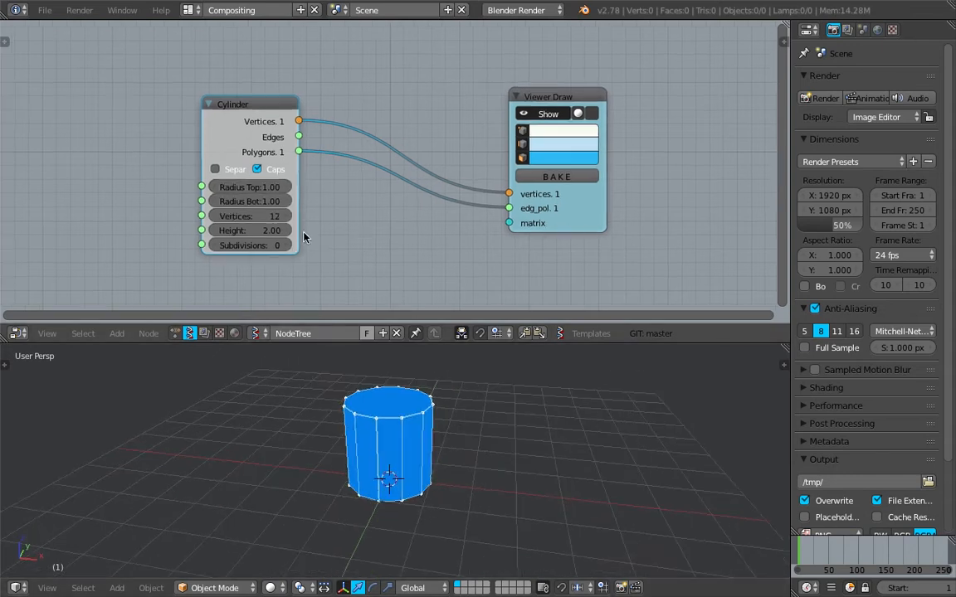
# - Raise the Cylinder node's height to about 3.83 and move the Viewer Draw node farther away from it
pyautogui.moveTo(253, 226); pyautogui.dragTo(271, 239)
pyautogui.scroll(-4, 390, 370)
pyautogui.moveTo(518, 172)
pyautogui.mouseDown()
pyautogui.moveTo(546, 169)
pyautogui.moveTo(571, 151)
pyautogui.mouseUp()
pyautogui.moveTo(357, 420); pyautogui.dragTo(339, 428, button='middle')
pyautogui.moveTo(494, 441); pyautogui.dragTo(332, 475, button='middle')
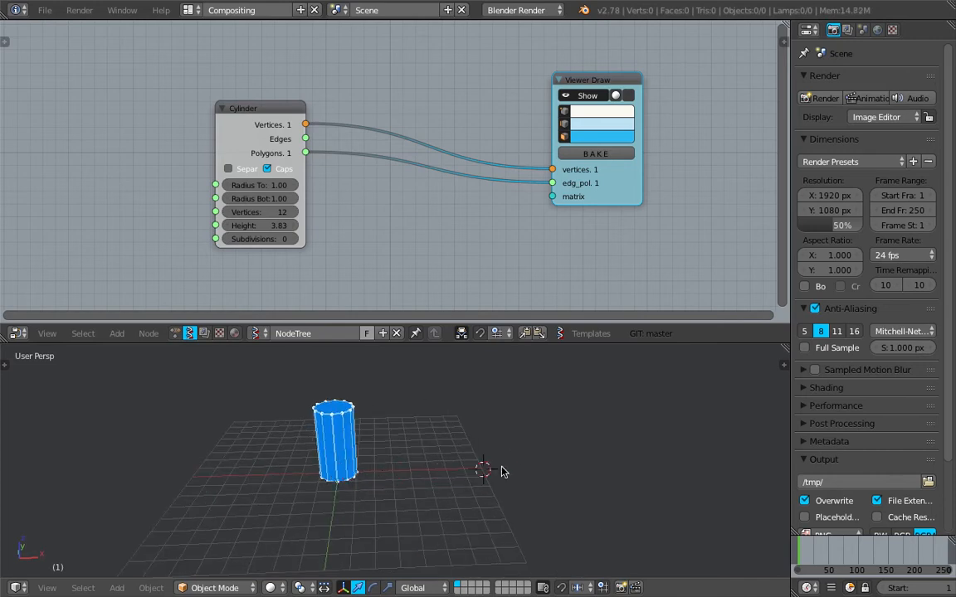
# - Save the file in the Desktop folder as sv_sorting_00.blend
pyautogui.hotkey('ctrl', 's')
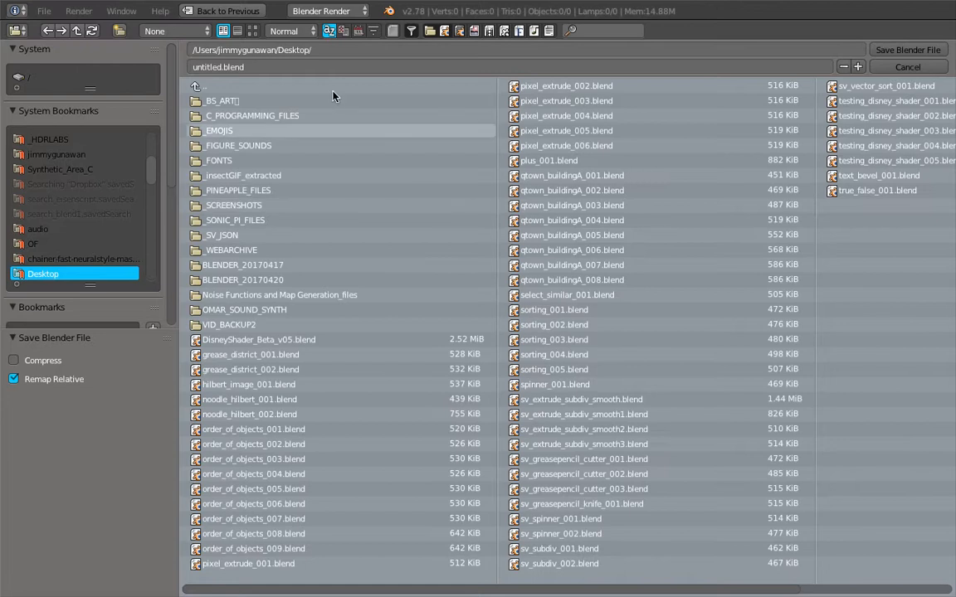
pyautogui.click(328, 66)
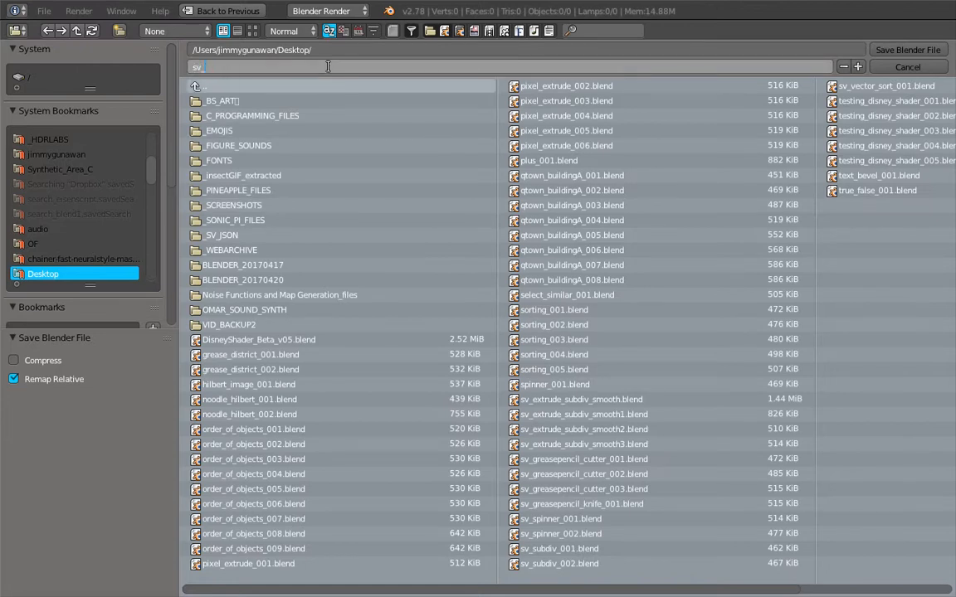
pyautogui.write('sv_sorting_001')
pyautogui.press('Return')
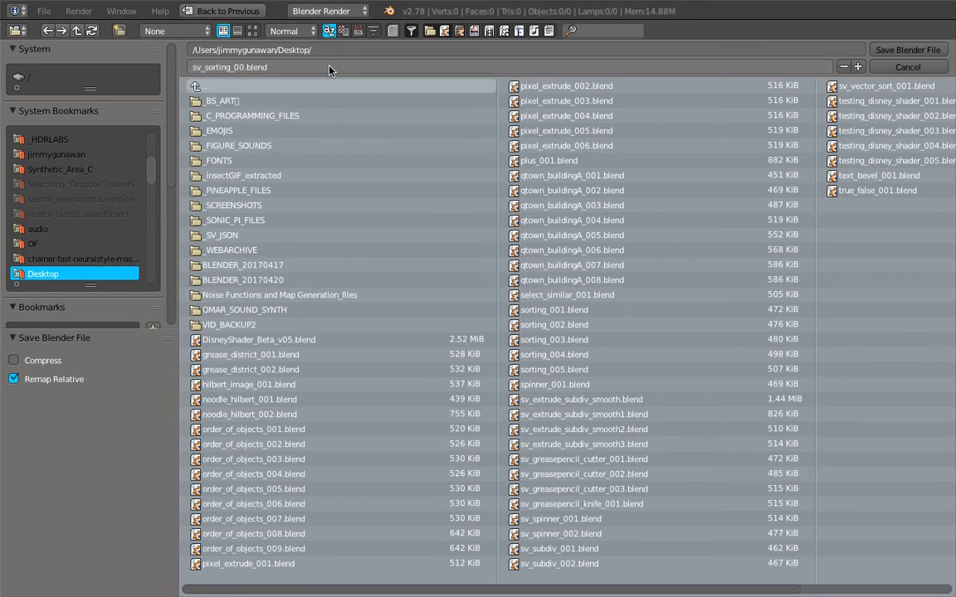
pyautogui.click(875, 49)
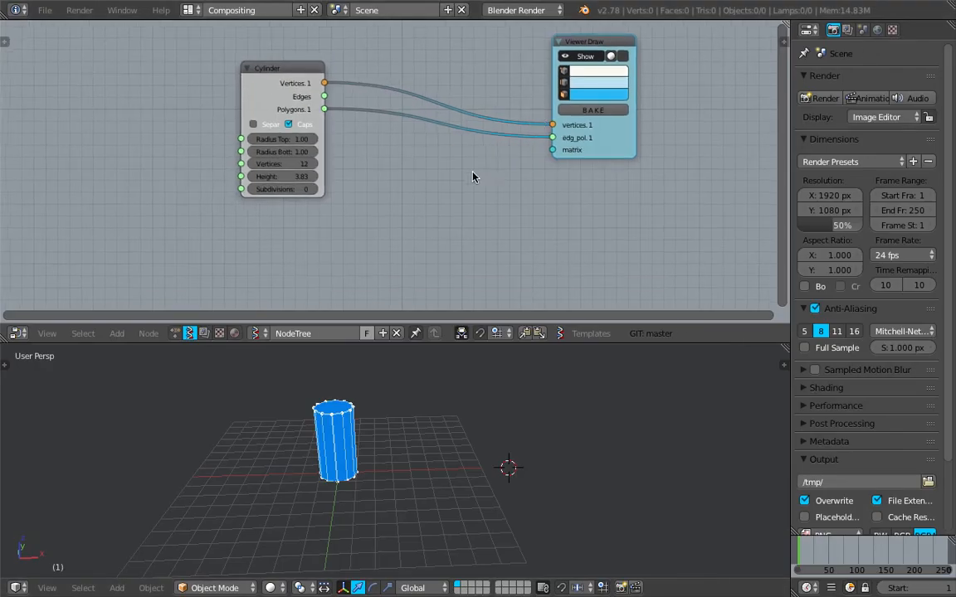
# - Add a Line MK2 node below the Cylinder node and link its Vertices output to the Viewer Draw matrix input
pyautogui.press('space')
pyautogui.write('line')
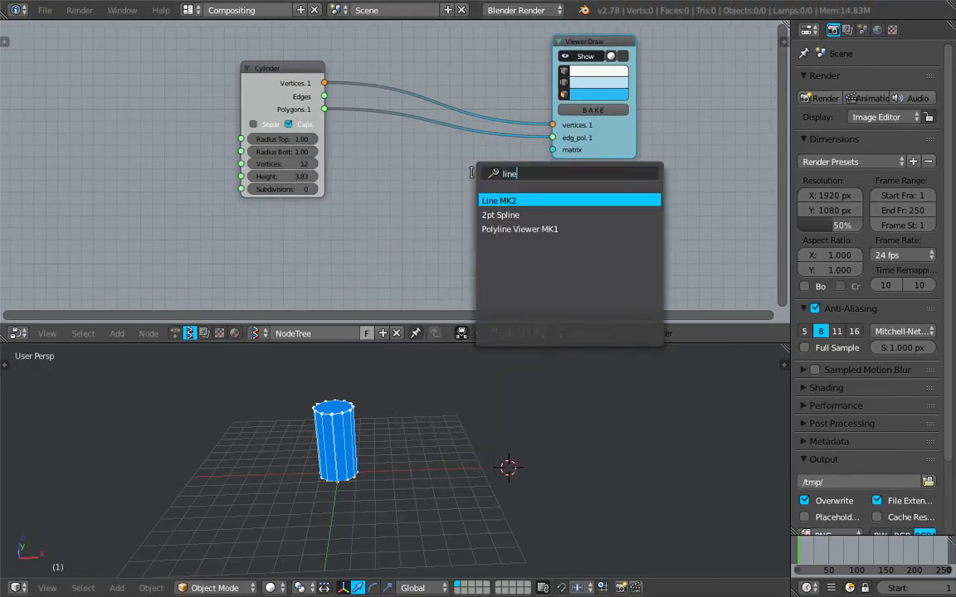
pyautogui.press('Return')
pyautogui.click(300, 202)
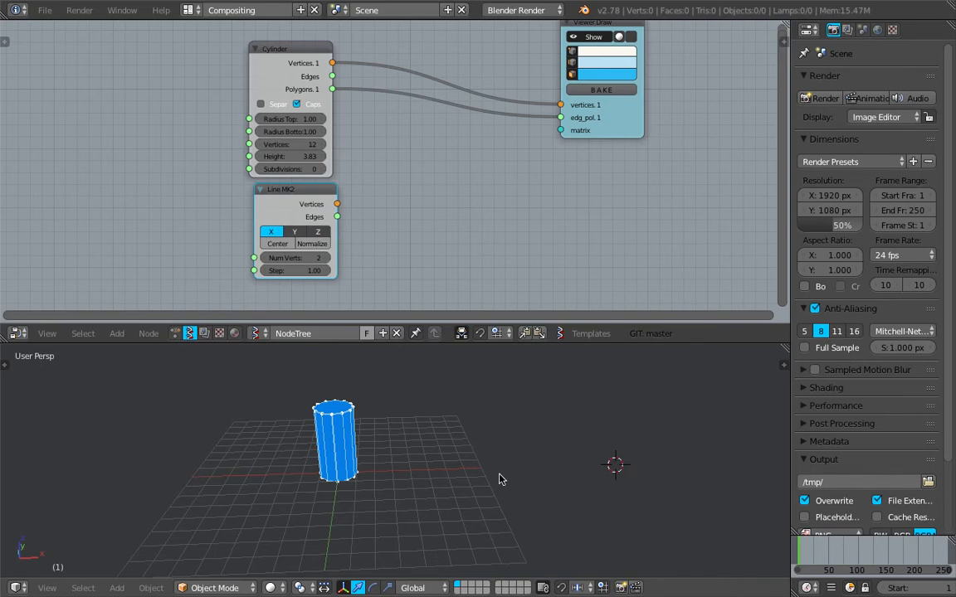
pyautogui.moveTo(337, 204); pyautogui.dragTo(561, 130)
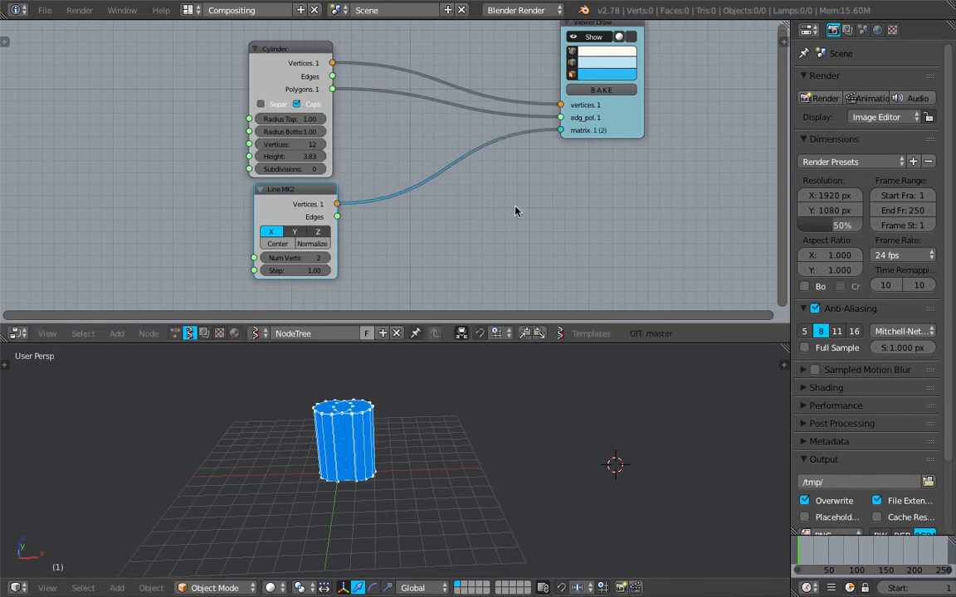
# - Set the Line MK2 node's number of vertices to 10
pyautogui.click(323, 259)
pyautogui.click(325, 259)
pyautogui.click(325, 259)
pyautogui.click(328, 259)
pyautogui.click(308, 258)
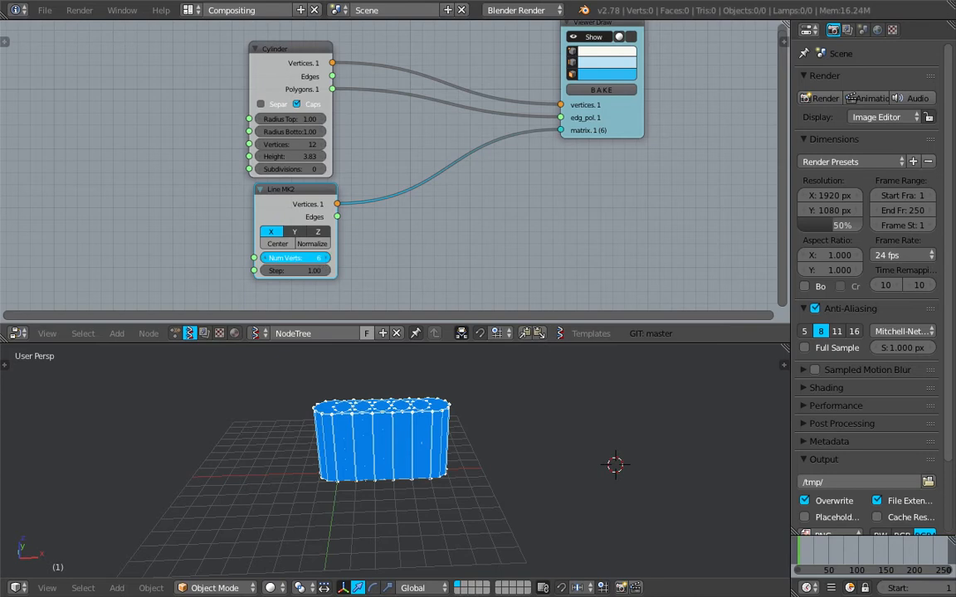
pyautogui.write('19')
pyautogui.press('Return')
pyautogui.click(314, 256)
pyautogui.write('10')
pyautogui.press('Return')
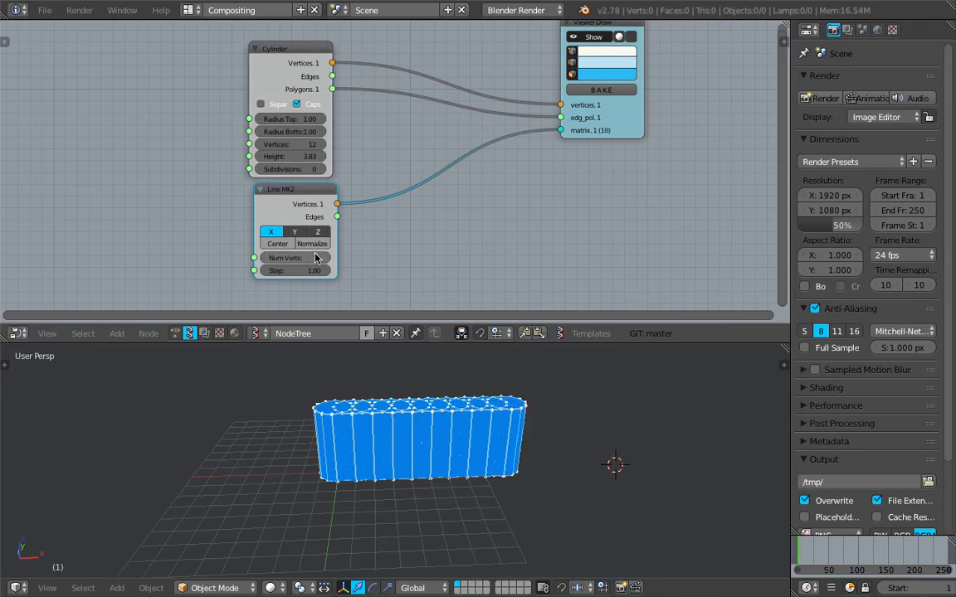
# - Increase the Line MK2 node's step to about 2.74 so the cylinders are spaced apart
pyautogui.moveTo(295, 271); pyautogui.dragTo(349, 271)
pyautogui.moveTo(388, 390); pyautogui.dragTo(355, 413, button='middle')
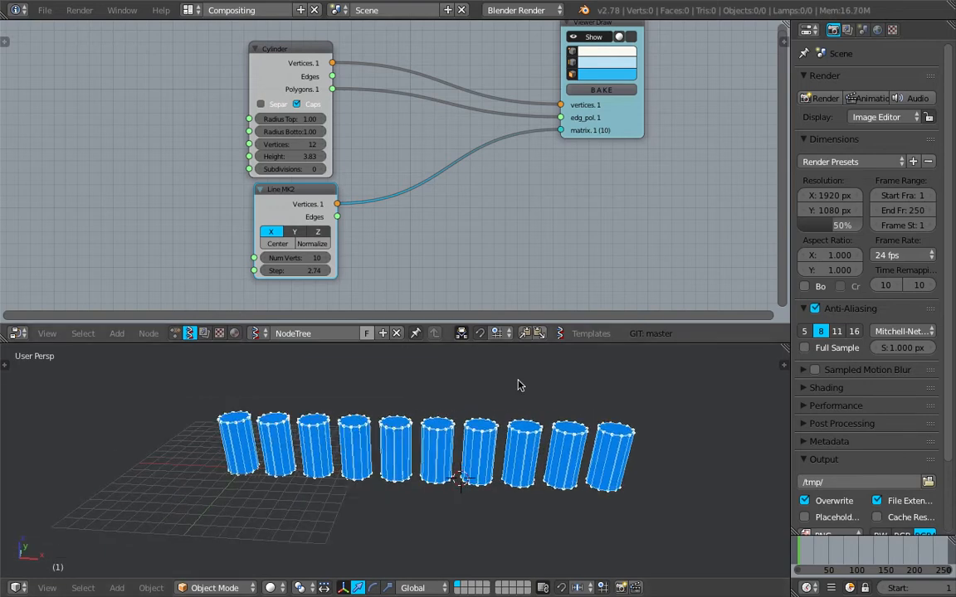
pyautogui.moveTo(445, 426); pyautogui.dragTo(433, 444, button='middle')
pyautogui.scroll(1, 433, 444)
# - Turn off vertex display in the Viewer Draw node and reduce the Cylinder node's height to about 2.39
pyautogui.click(573, 52)
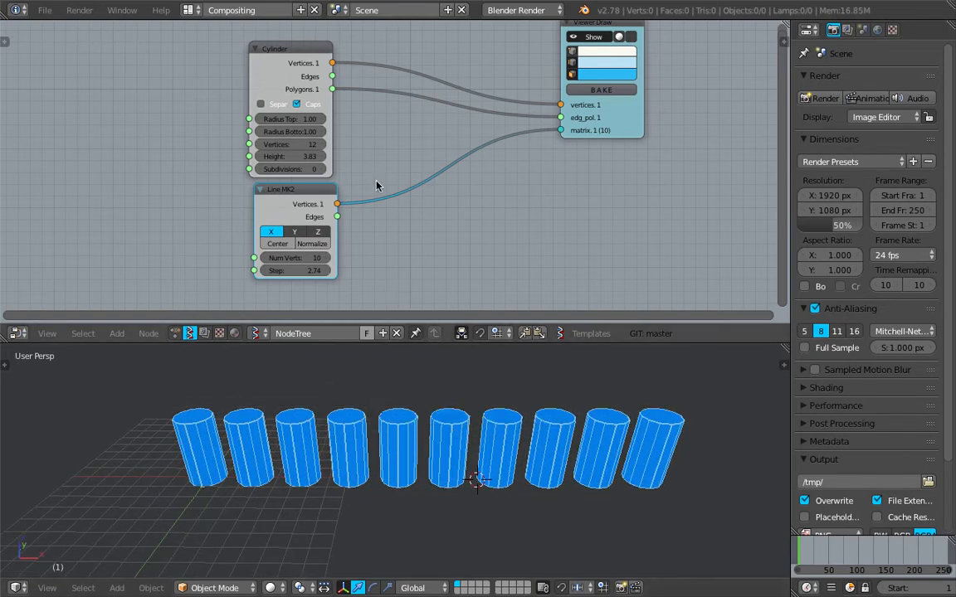
pyautogui.moveTo(314, 160); pyautogui.dragTo(262, 161)
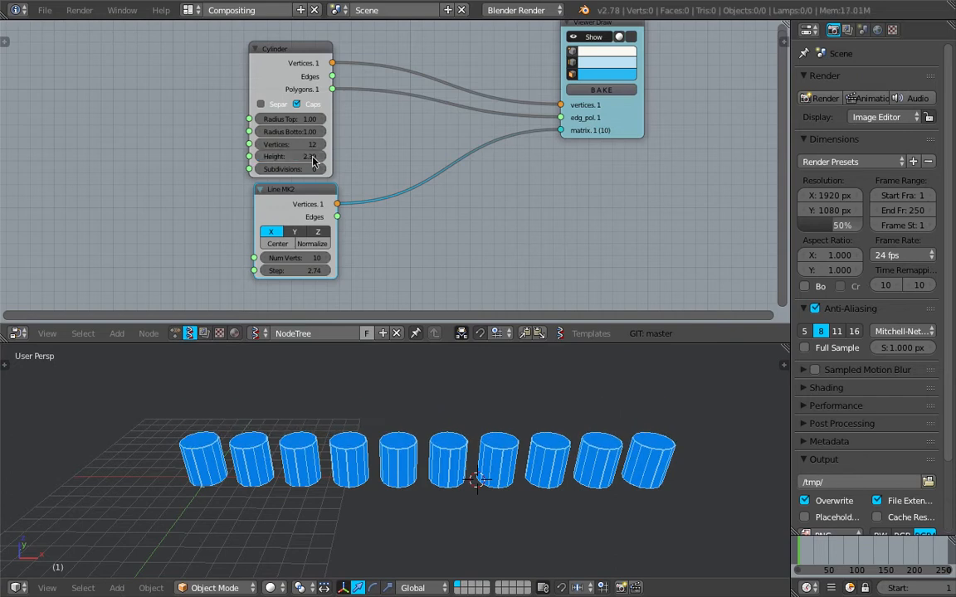
pyautogui.moveTo(307, 159); pyautogui.dragTo(340, 179, button='middle')
pyautogui.scroll(-1, 332, 188)
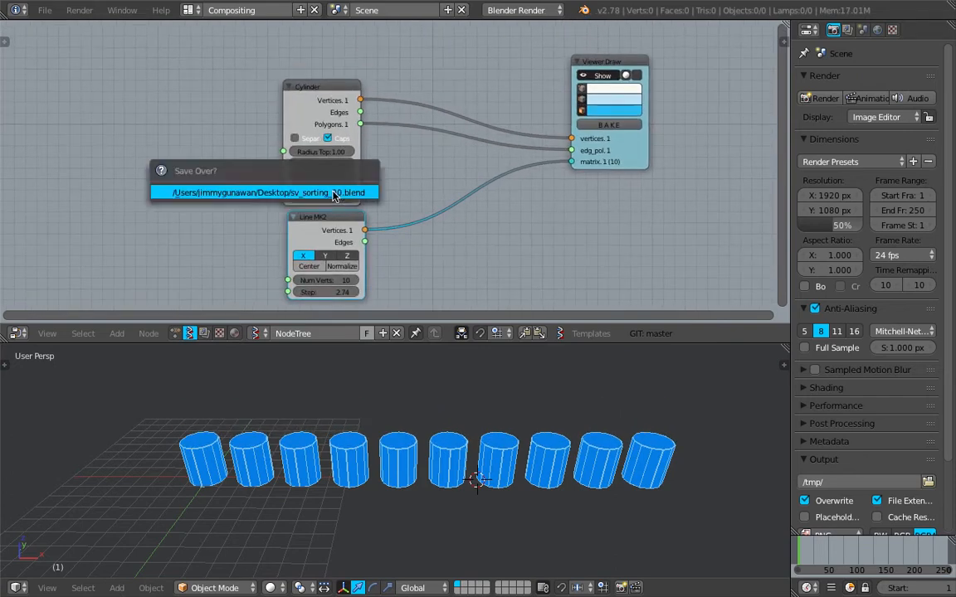
# - Search for the Range Float node and add it beside the Cylinder node
pyautogui.hotkey('shift', 'a')
pyautogui.click(167, 170)
pyautogui.write('Line MK2')
pyautogui.write('flpo')
pyautogui.press('BackSpace')
pyautogui.press('BackSpace')
pyautogui.press('BackSpace')
pyautogui.write('lpoa')
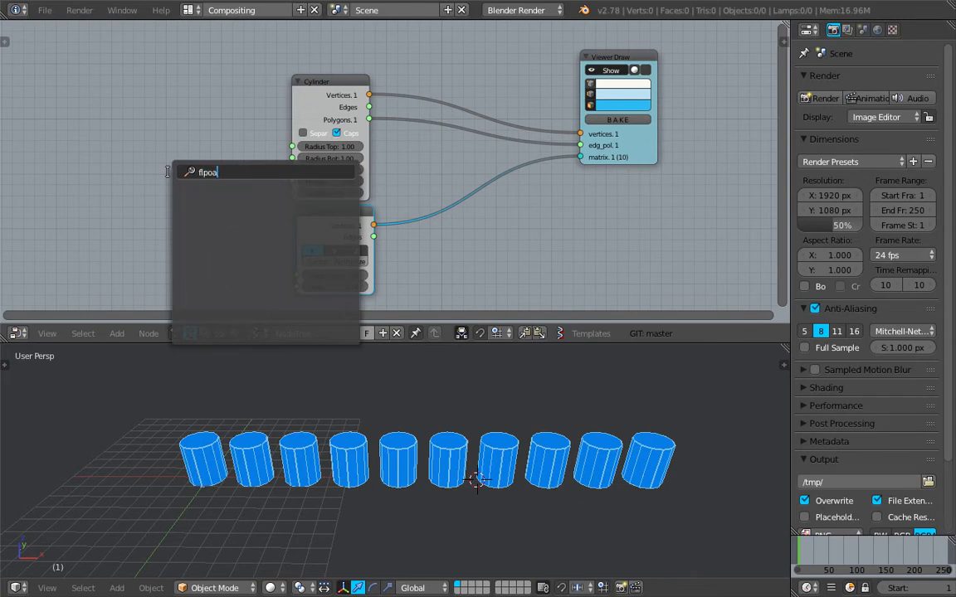
pyautogui.press('BackSpace')
pyautogui.press('BackSpace')
pyautogui.press('BackSpace')
pyautogui.write('oat')
pyautogui.press('Down')
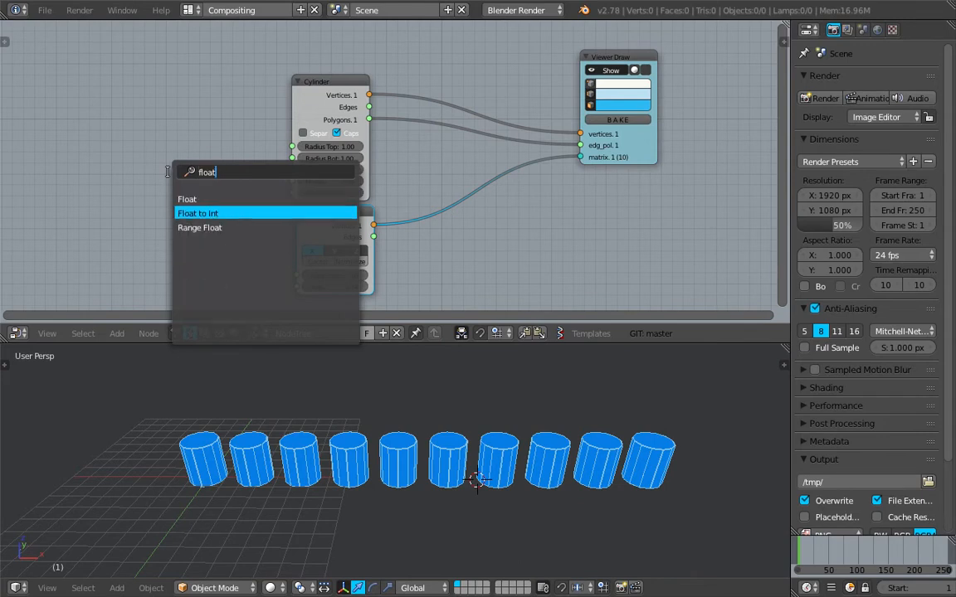
pyautogui.press('Down')
pyautogui.press('Up')
pyautogui.press('Down')
pyautogui.press('Return')
pyautogui.click(144, 137)
# - Link the Range Float node's Range output to the Cylinder node's Height input
pyautogui.scroll(1, 169, 179)
pyautogui.moveTo(199, 162); pyautogui.dragTo(266, 185)
pyautogui.moveTo(274, 498); pyautogui.dragTo(238, 512, button='middle')
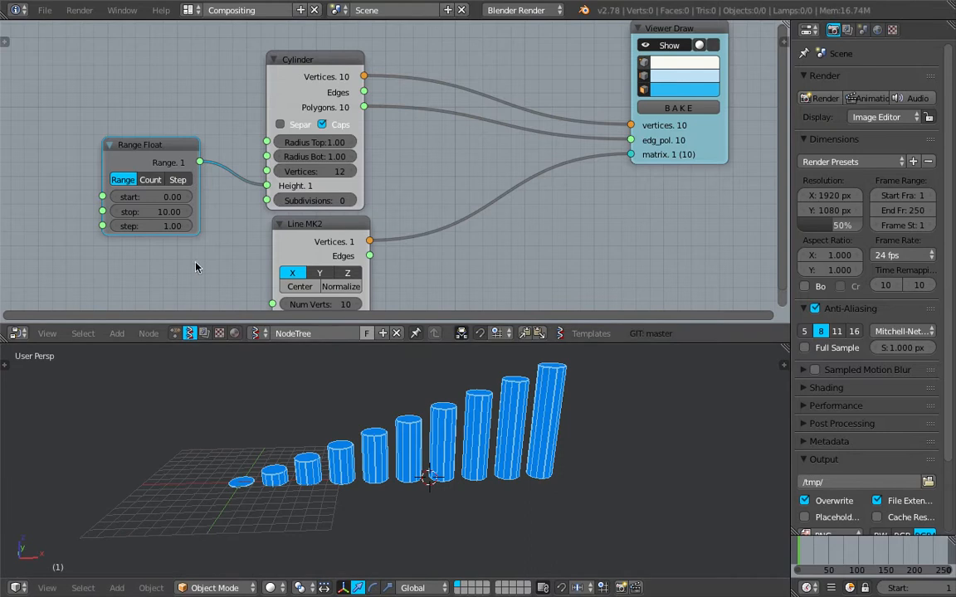
# - Try the Range Float node in Count mode with a stop of about 2.86 and a raised start, and delete the node
pyautogui.click(150, 179)
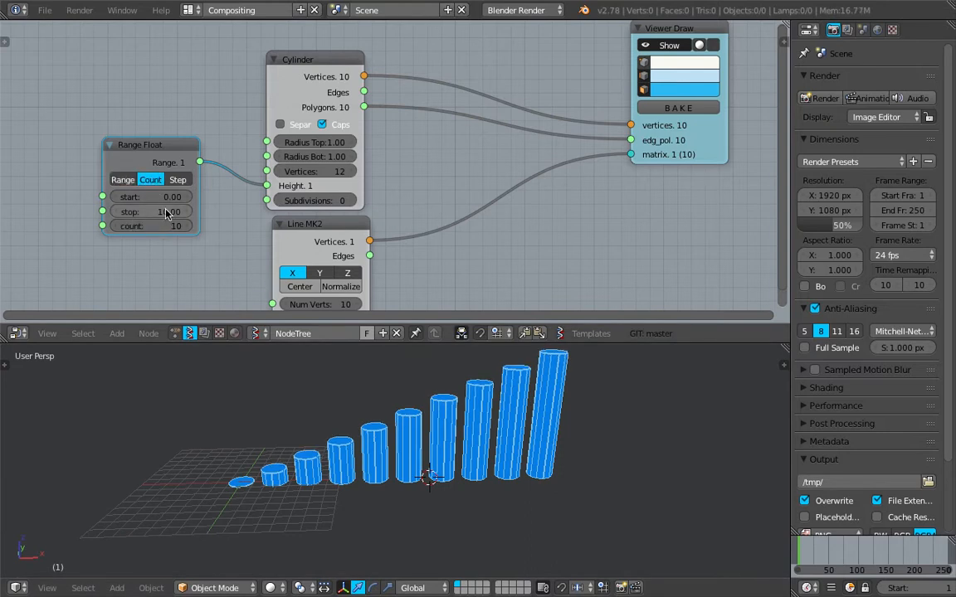
pyautogui.moveTo(164, 211); pyautogui.dragTo(106, 212)
pyautogui.moveTo(164, 197)
pyautogui.mouseDown()
pyautogui.moveTo(195, 197)
pyautogui.moveTo(146, 211)
pyautogui.moveTo(165, 212)
pyautogui.mouseUp()
pyautogui.moveTo(166, 197)
pyautogui.mouseDown()
pyautogui.moveTo(184, 213)
pyautogui.moveTo(154, 197)
pyautogui.mouseUp()
pyautogui.moveTo(166, 212)
pyautogui.mouseDown()
pyautogui.moveTo(149, 212)
pyautogui.moveTo(173, 212)
pyautogui.moveTo(154, 197)
pyautogui.mouseUp()
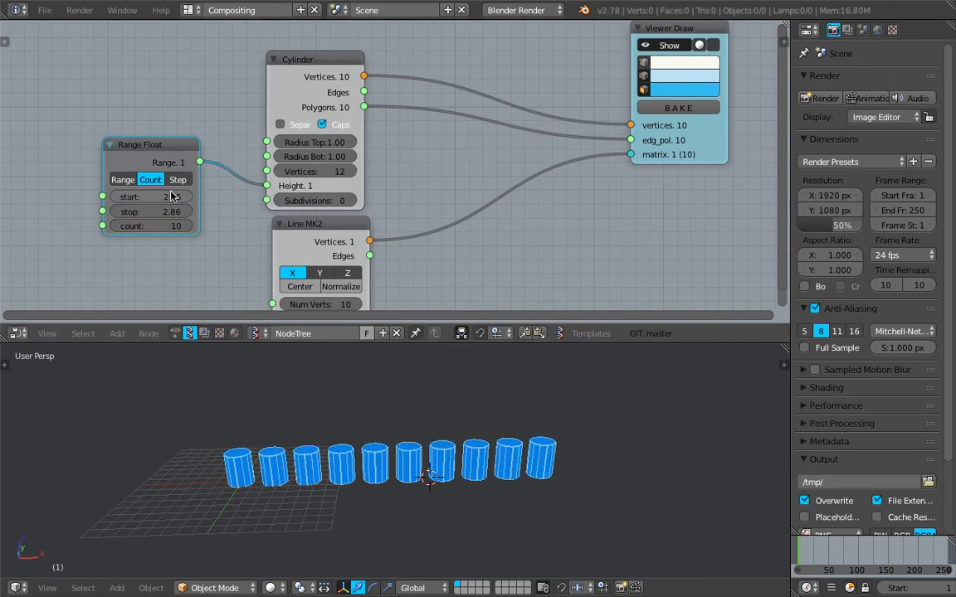
pyautogui.press('x')
pyautogui.keyDown('shift'); pyautogui.scroll(6, 209, 166); pyautogui.keyUp('shift')
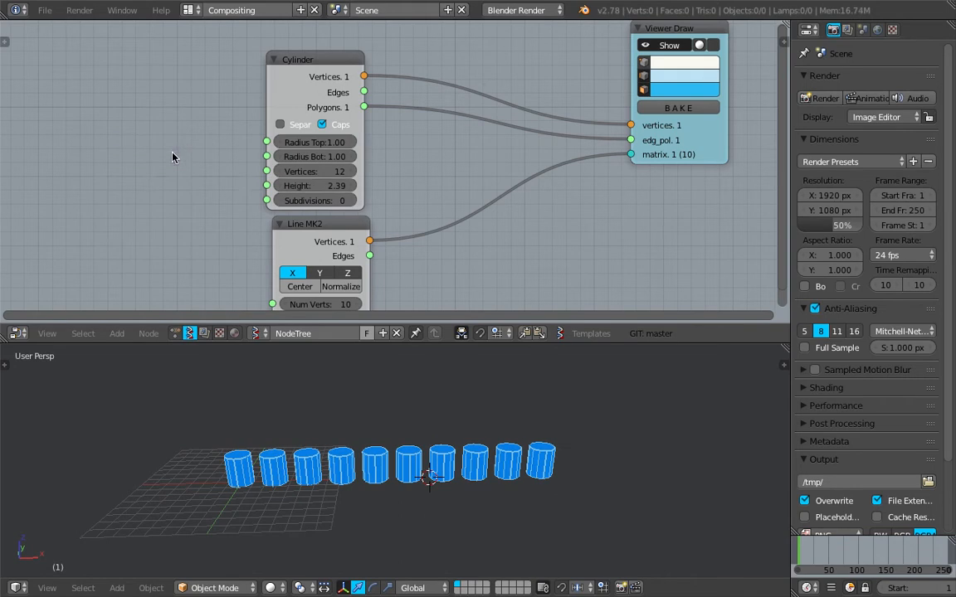
# - Duplicate the Viewer Draw node and place the copy above the original
pyautogui.click(671, 166)
pyautogui.moveTo(671, 166); pyautogui.dragTo(658, 228, button='middle')
pyautogui.hotkey('shift', 'd')
pyautogui.click(548, 43)
pyautogui.scroll(-3, 498, 212)
pyautogui.moveTo(490, 223); pyautogui.dragTo(498, 146, button='middle')
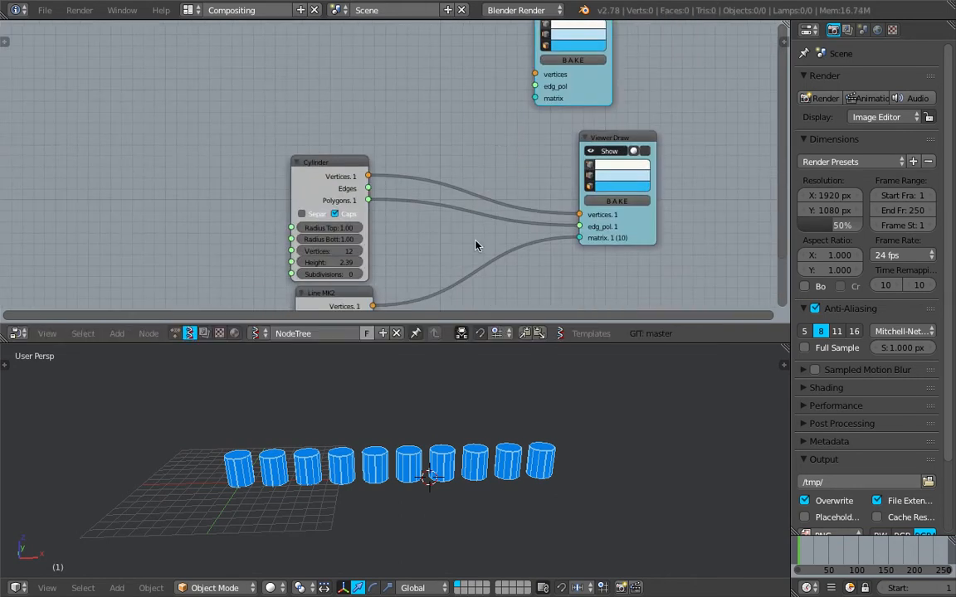
# - Move the Line MK2 node to the upper left of the Cylinder node and delete the duplicate Viewer Draw node
pyautogui.moveTo(410, 282); pyautogui.dragTo(412, 186, button='middle')
pyautogui.moveTo(312, 201); pyautogui.dragTo(208, 77)
pyautogui.moveTo(240, 77); pyautogui.dragTo(240, 189, button='middle')
pyautogui.moveTo(241, 193); pyautogui.dragTo(190, 137)
pyautogui.moveTo(190, 137); pyautogui.dragTo(190, 182, button='middle')
pyautogui.moveTo(217, 188)
pyautogui.mouseDown()
pyautogui.moveTo(338, 162)
pyautogui.moveTo(348, 174)
pyautogui.mouseUp()
pyautogui.press('x')
# - Add a Viewer Index node, feed it the Line MK2 vertices and turn on its Background option
pyautogui.hotkey('shift', 'a')
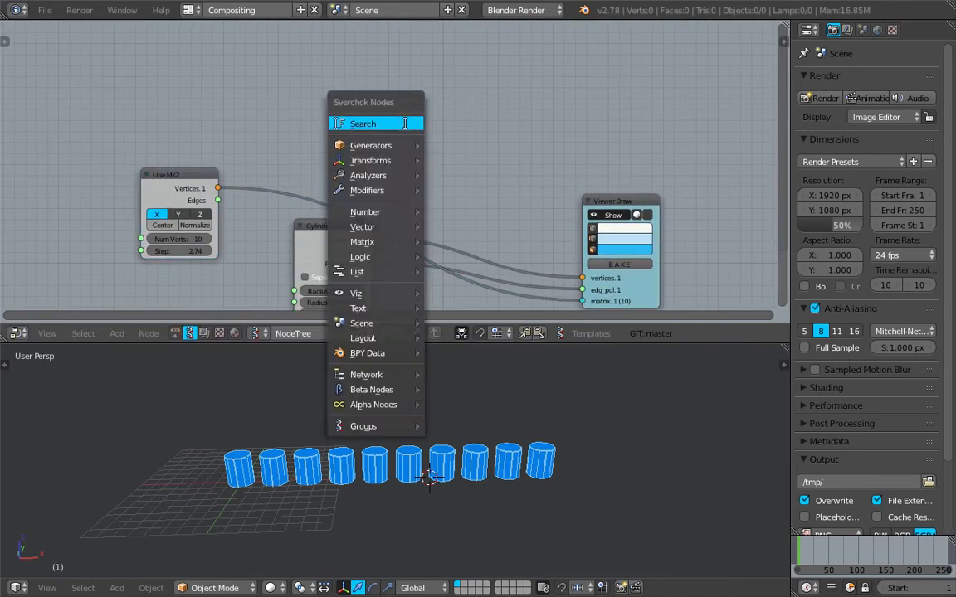
pyautogui.click(401, 123)
pyautogui.write('inde')
pyautogui.press('Return')
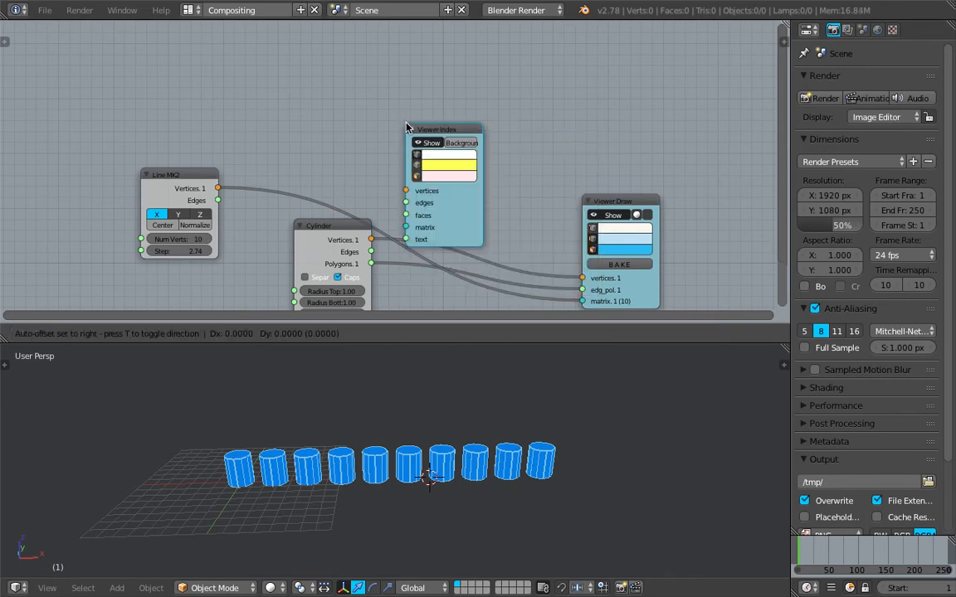
pyautogui.click(461, 38)
pyautogui.moveTo(217, 188); pyautogui.dragTo(496, 132)
pyautogui.click(549, 85)
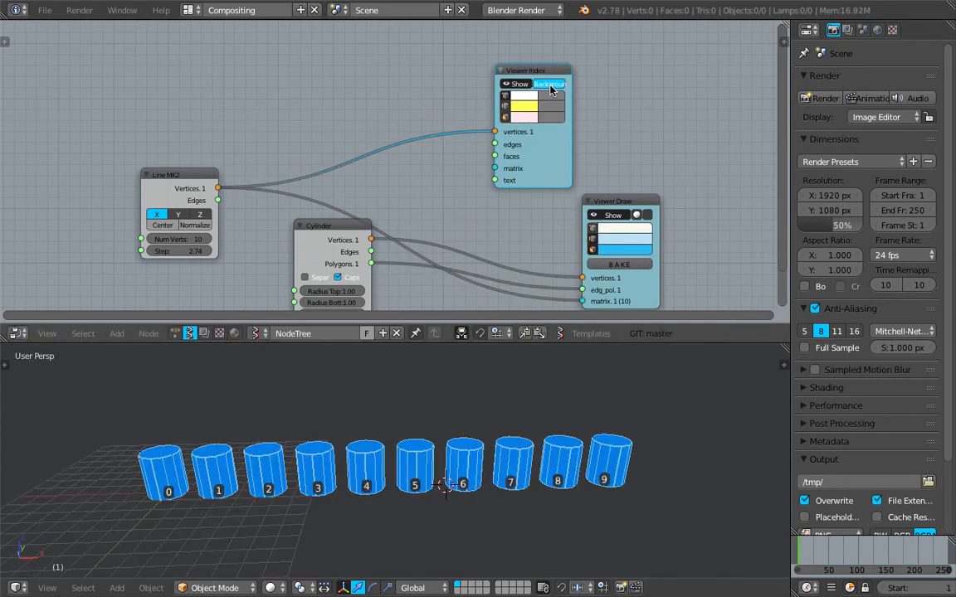
# - Move the Line MK2 node slightly up and shift the Viewer Index node farther away to make room between them
pyautogui.click(424, 541)
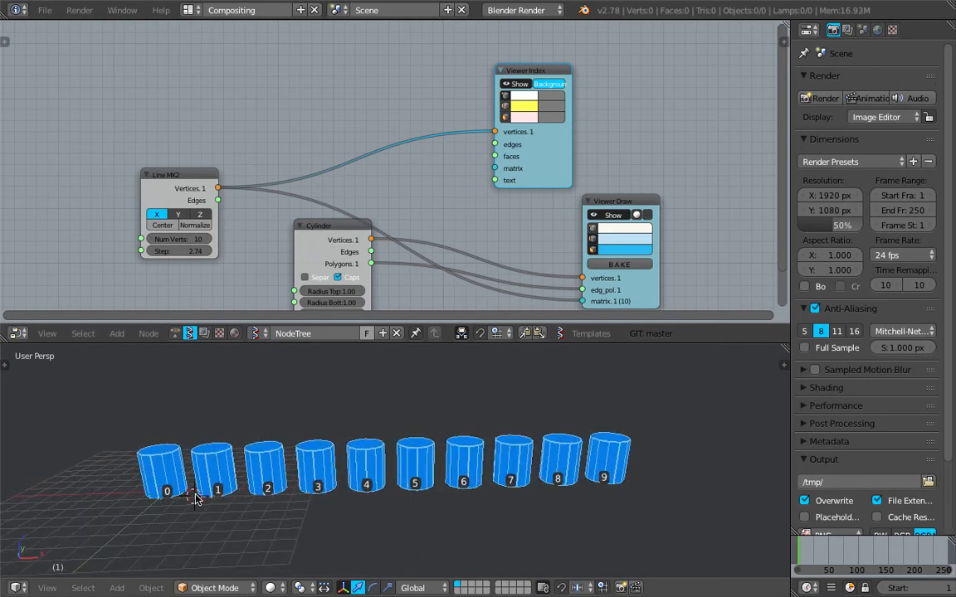
pyautogui.click(406, 531)
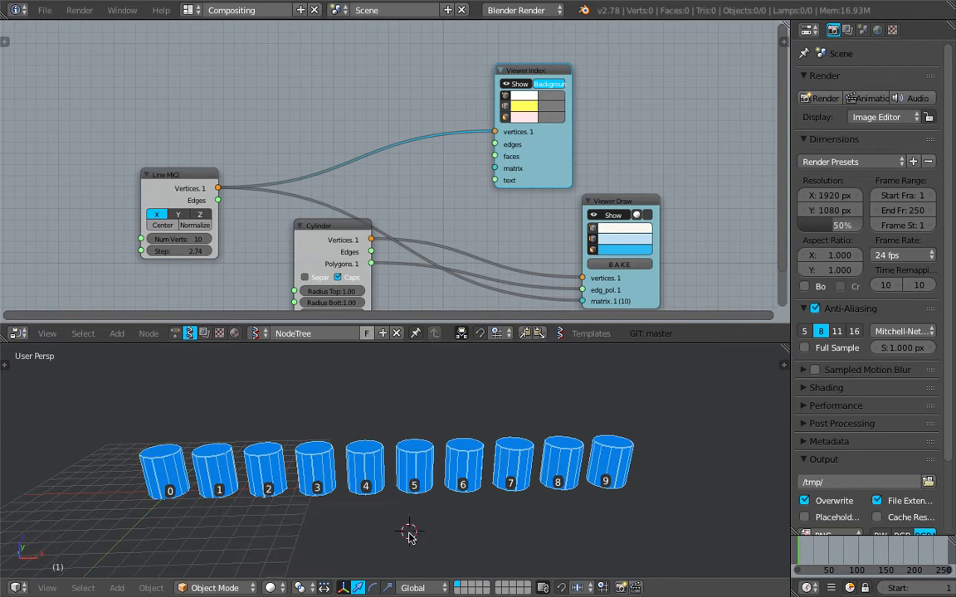
pyautogui.scroll(-1, 373, 481)
pyautogui.moveTo(192, 184); pyautogui.dragTo(198, 174)
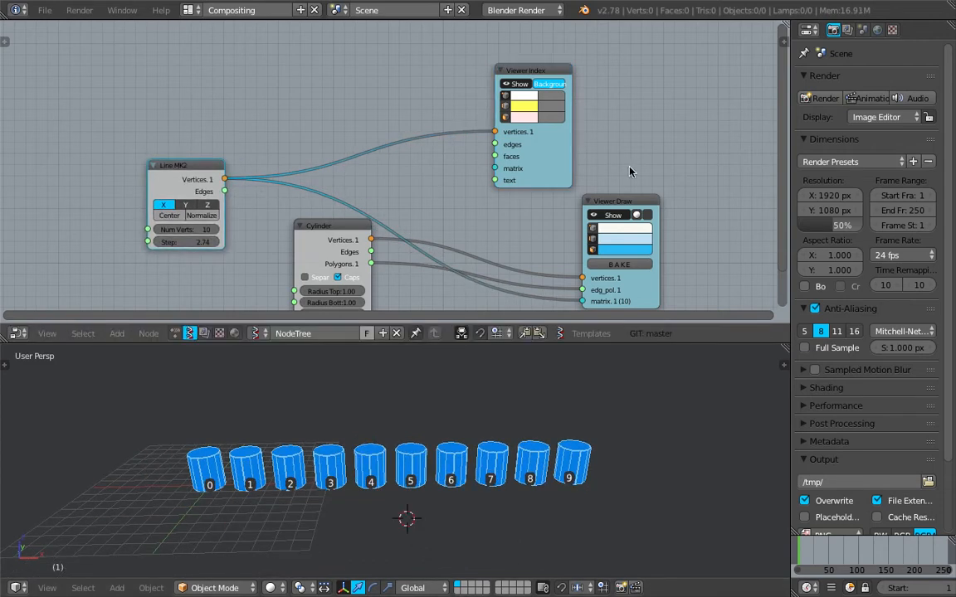
pyautogui.moveTo(550, 162); pyautogui.dragTo(586, 154)
# - Add a Vector Sort node and place it above the link between the Line MK2 and Viewer Index nodes
pyautogui.hotkey('shift', 'a')
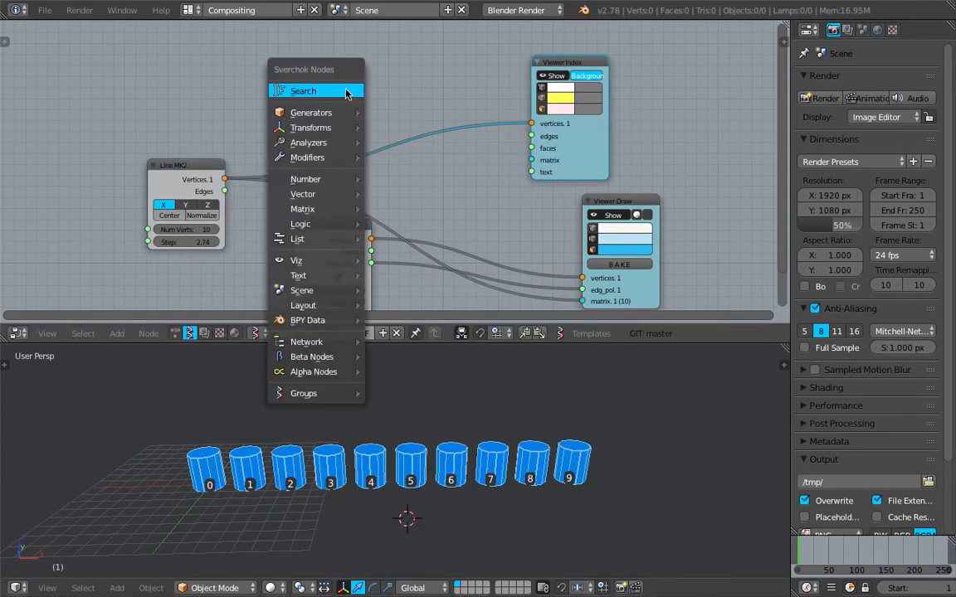
pyautogui.click(340, 90)
pyautogui.write('vector ')
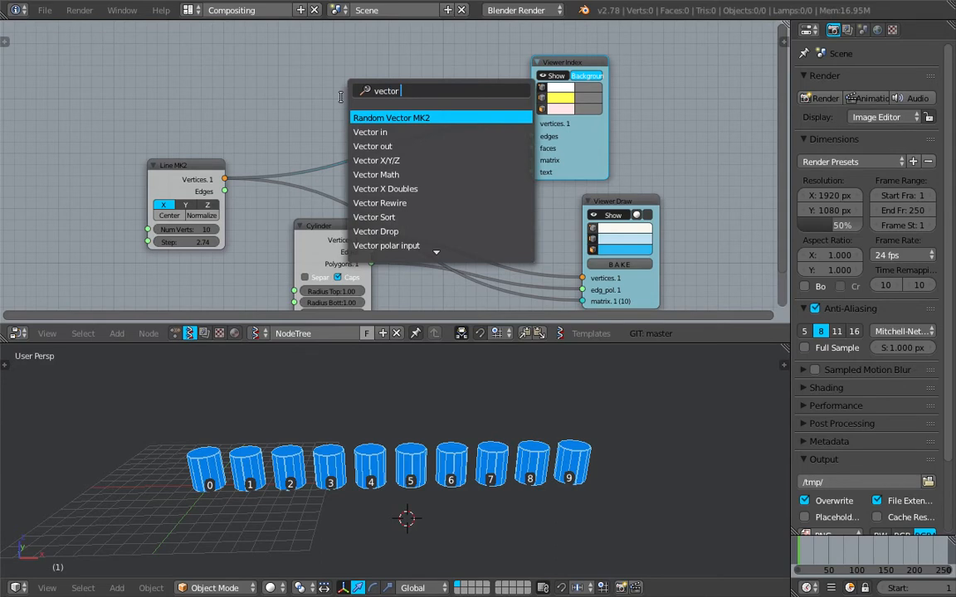
pyautogui.write('s')
pyautogui.press('Return')
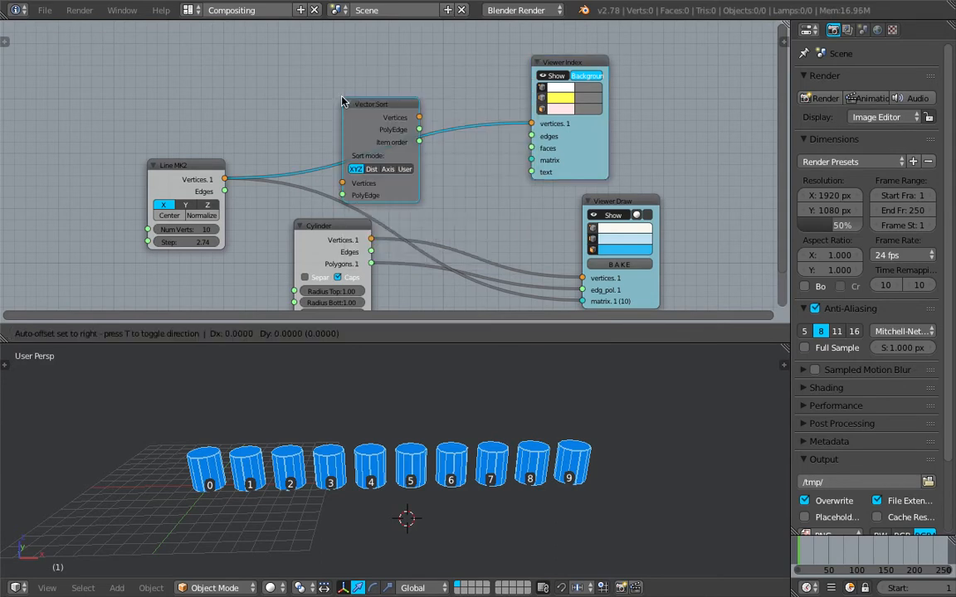
pyautogui.click(310, 26)
pyautogui.moveTo(311, 36); pyautogui.dragTo(322, 55, button='middle')
pyautogui.hotkey('ctrl', 's')
pyautogui.click(341, 96)
pyautogui.moveTo(369, 49); pyautogui.dragTo(382, 40)
pyautogui.scroll(1, 377, 87)
pyautogui.moveTo(401, 157); pyautogui.dragTo(419, 204, button='middle')
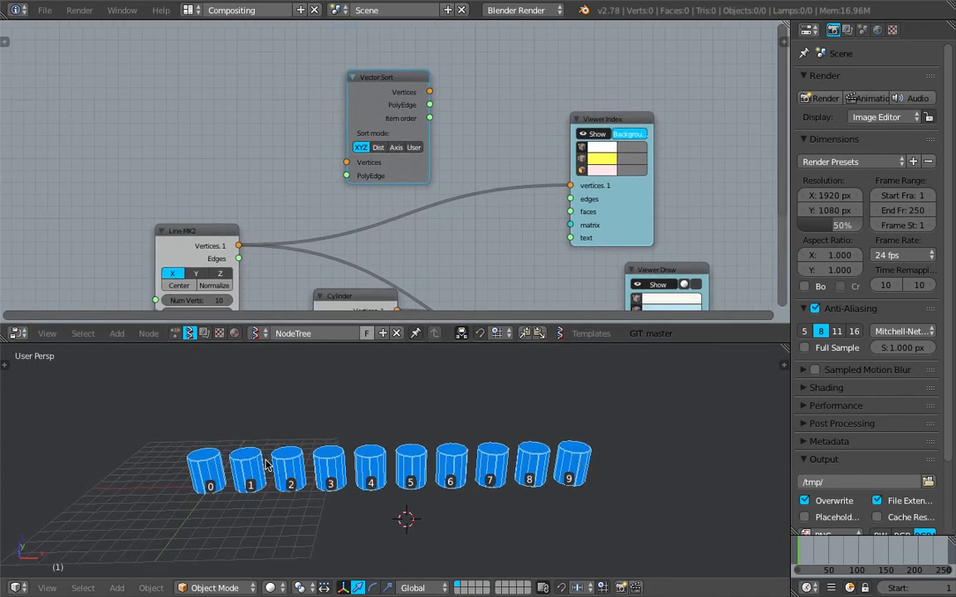
# - Widen the Vector Sort node, try its XYZ and Axis sort modes, and set the mode to Dist
pyautogui.click(378, 148)
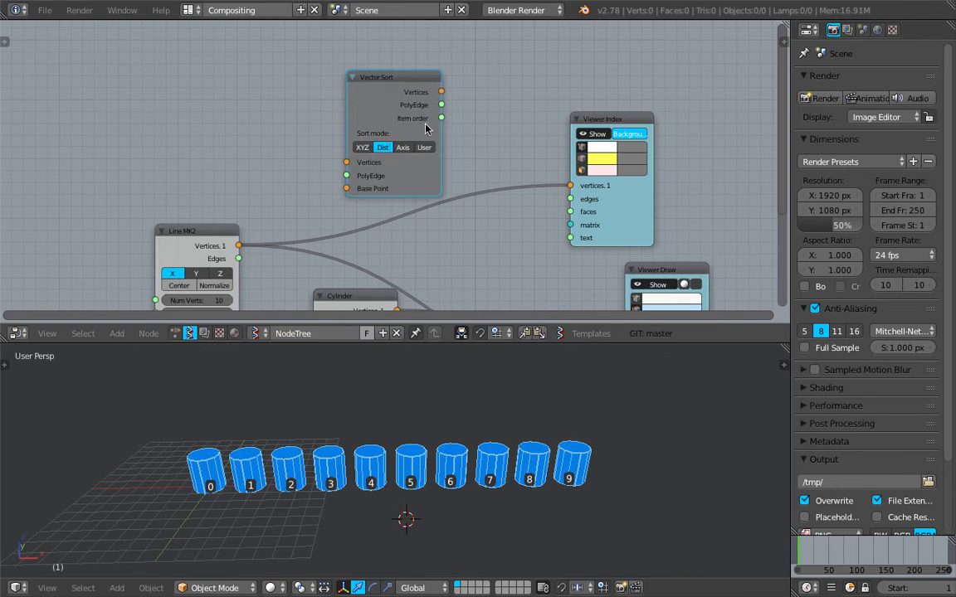
pyautogui.scroll(2, 374, 123)
pyautogui.moveTo(380, 129); pyautogui.dragTo(368, 102)
pyautogui.moveTo(368, 102); pyautogui.dragTo(376, 114, button='middle')
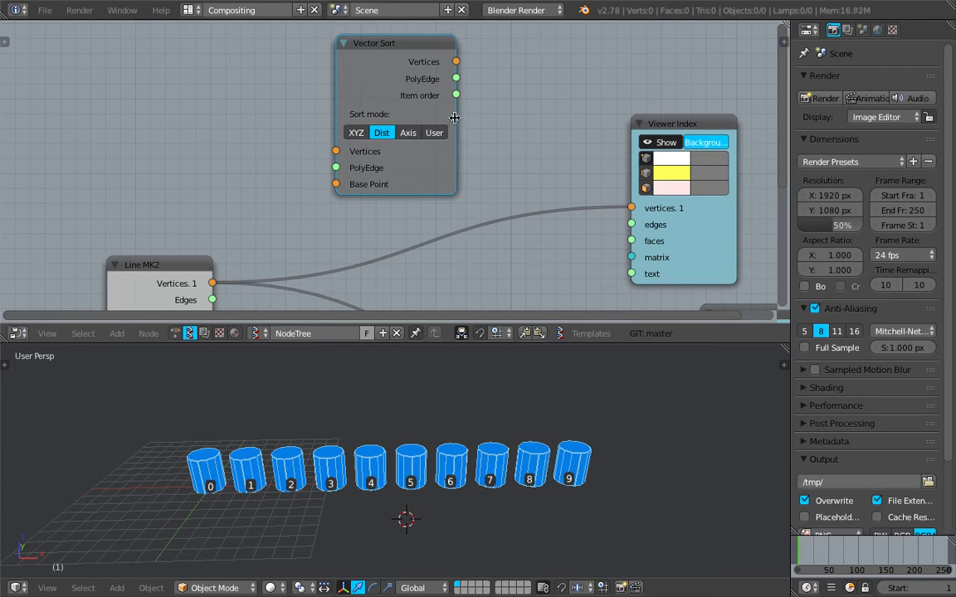
pyautogui.moveTo(451, 118); pyautogui.dragTo(479, 118)
pyautogui.click(360, 134)
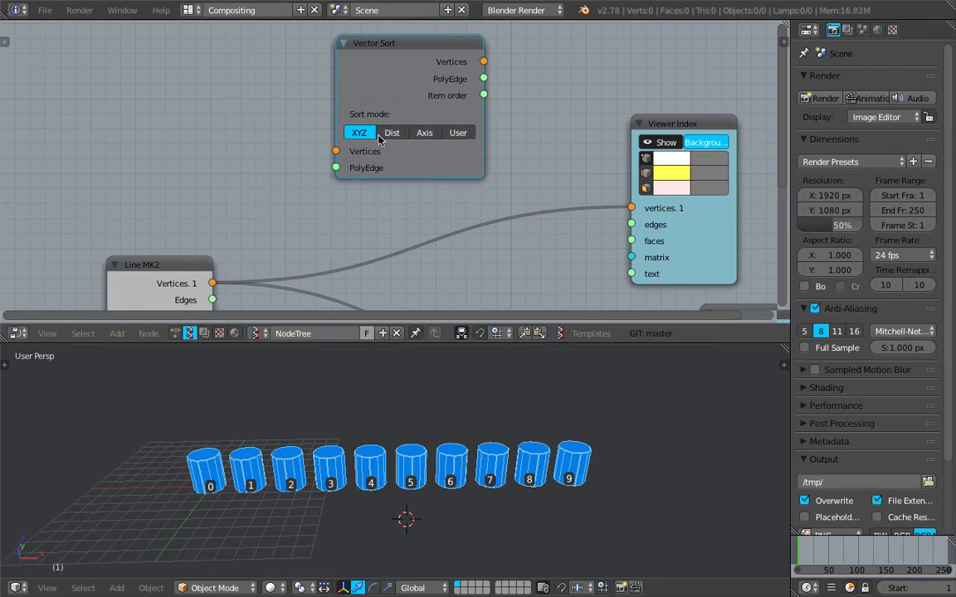
pyautogui.click(425, 134)
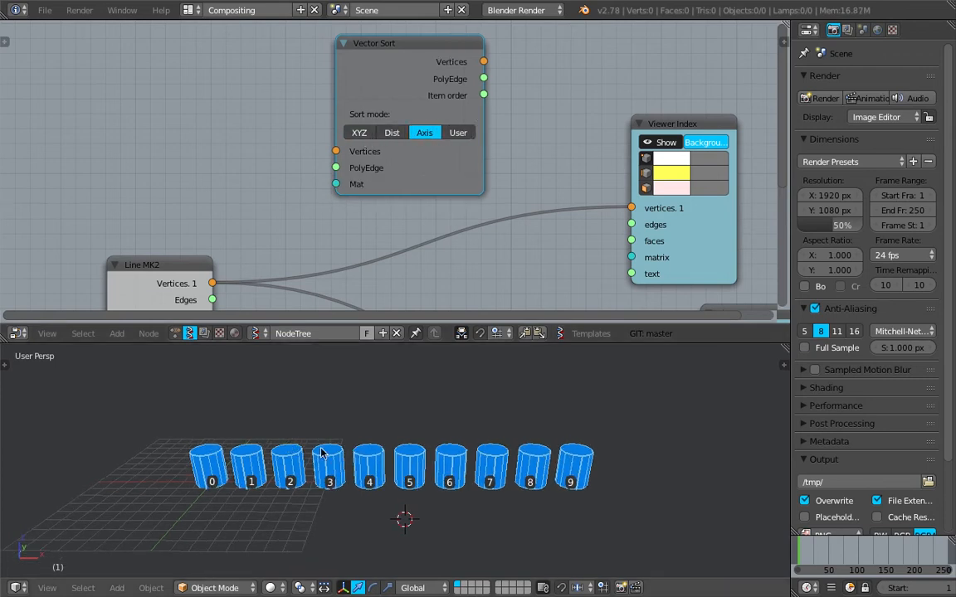
pyautogui.click(395, 133)
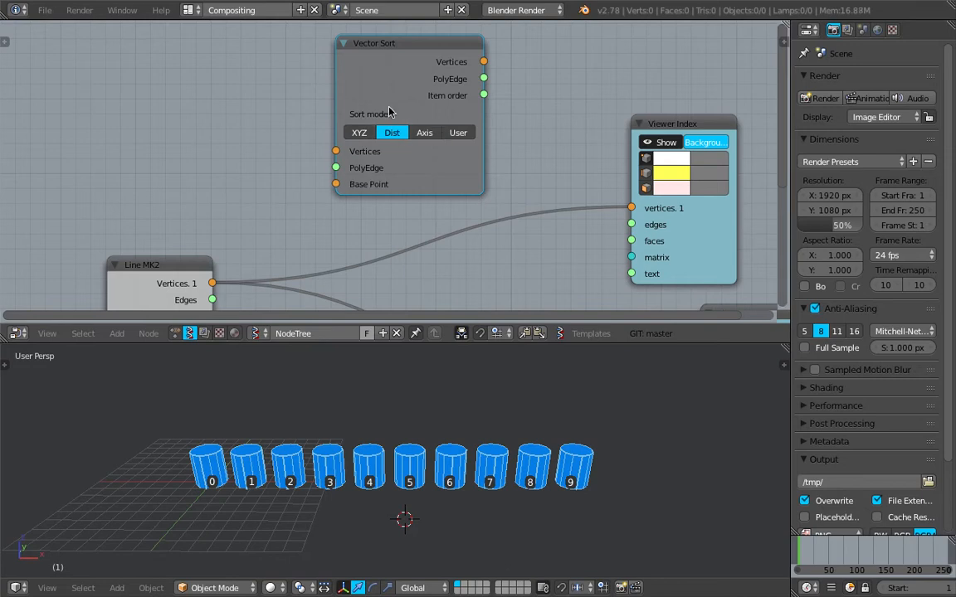
# - Route the Line MK2 vertices through the Vector Sort node into the Viewer Index node's vertices input
pyautogui.scroll(-2, 400, 133)
pyautogui.moveTo(414, 128); pyautogui.dragTo(422, 113, button='middle')
pyautogui.hotkey('ctrl', 's')
pyautogui.moveTo(213, 233); pyautogui.dragTo(354, 134)
pyautogui.moveTo(480, 58); pyautogui.dragTo(572, 179)
pyautogui.moveTo(501, 164); pyautogui.dragTo(525, 168, button='middle')
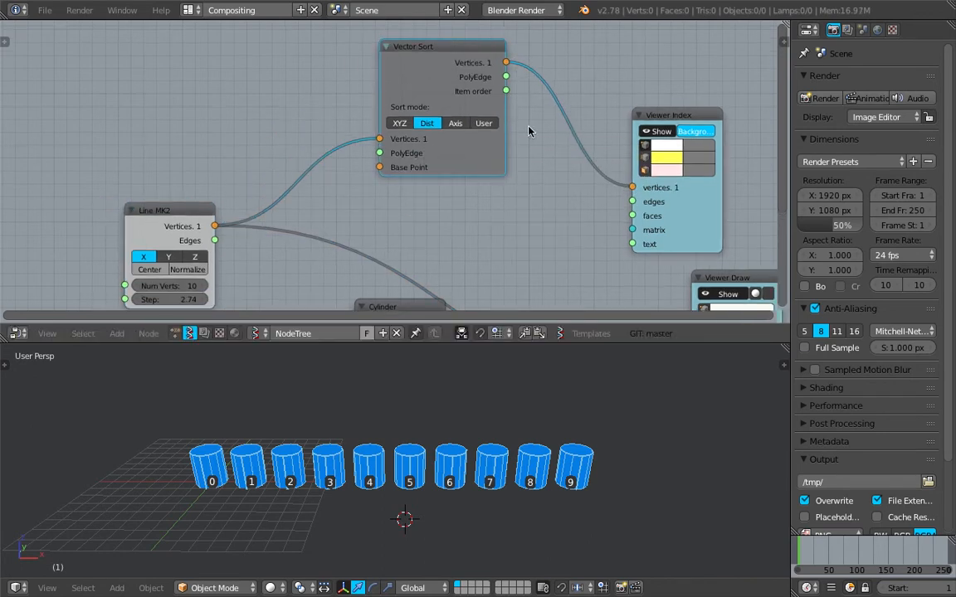
pyautogui.moveTo(375, 226); pyautogui.dragTo(394, 259, button='middle')
pyautogui.moveTo(342, 150); pyautogui.dragTo(291, 120, button='middle')
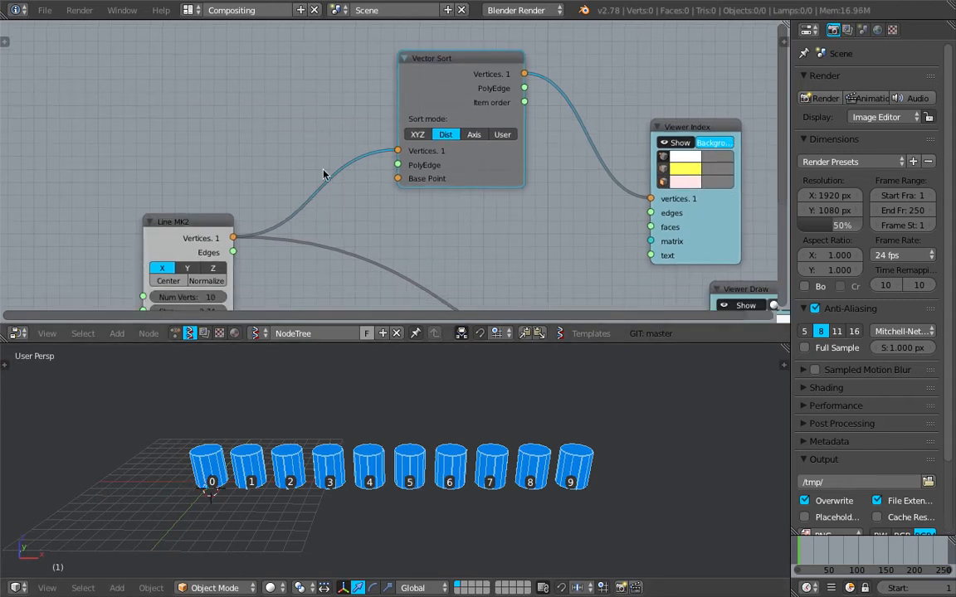
# - Add a Vector in node and link its Vectors output to the Vector Sort node's Base Point input
pyautogui.moveTo(350, 144); pyautogui.dragTo(357, 133, button='middle')
pyautogui.hotkey('shift', 'a')
pyautogui.click(226, 88)
pyautogui.write('vec')
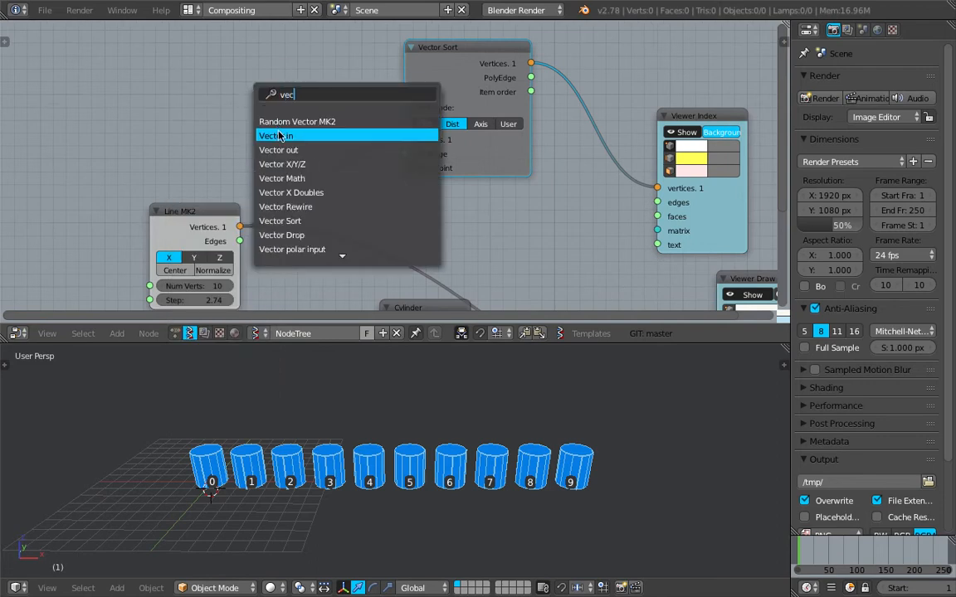
pyautogui.click(280, 135)
pyautogui.click(266, 91)
pyautogui.moveTo(272, 94); pyautogui.dragTo(402, 167)
# - Try X values of about 8.43, 21.72 and 26.01 in the Vector in node to shift the sorting base point
pyautogui.click(240, 126)
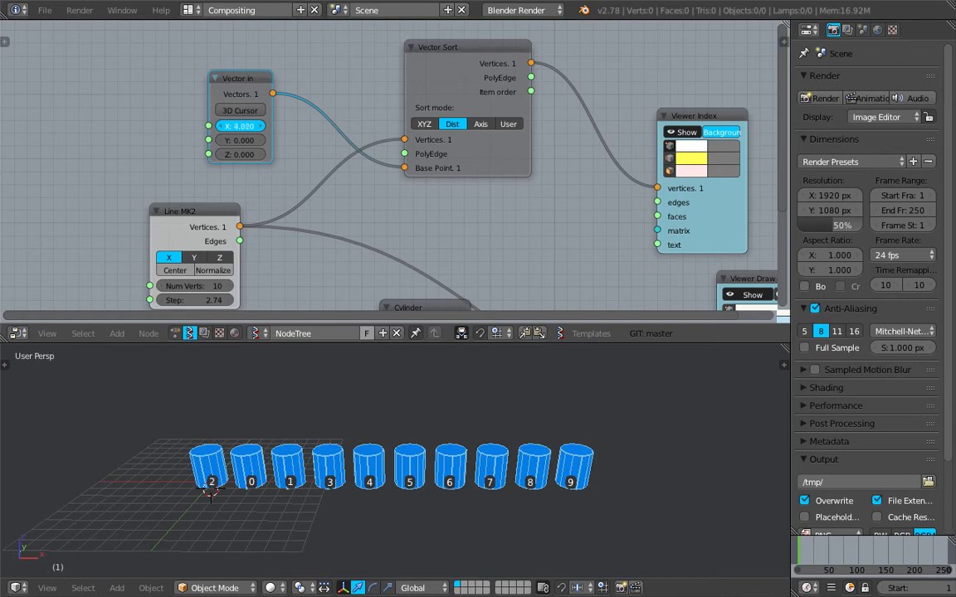
pyautogui.moveTo(240, 126); pyautogui.dragTo(238, 128)
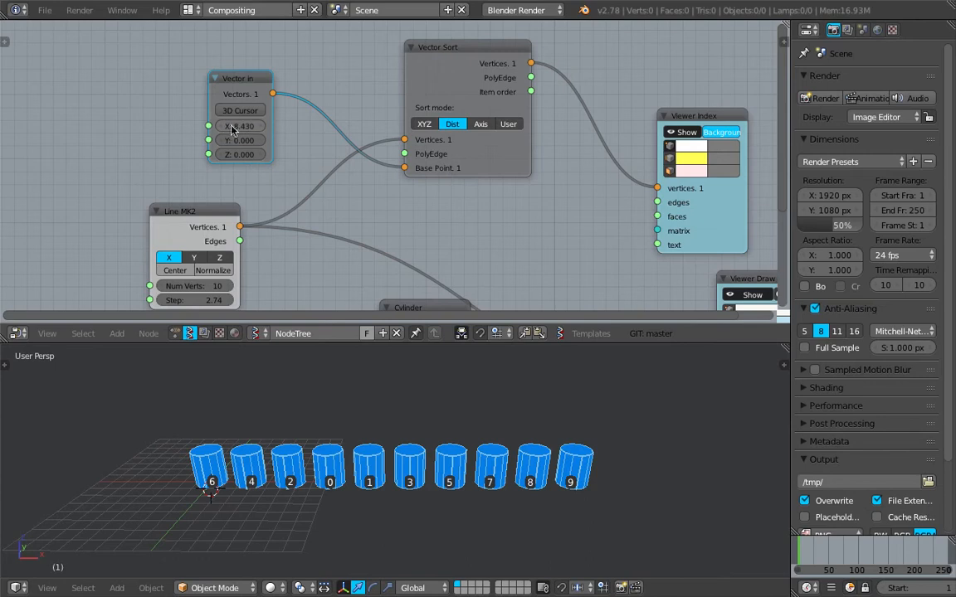
pyautogui.click(327, 495)
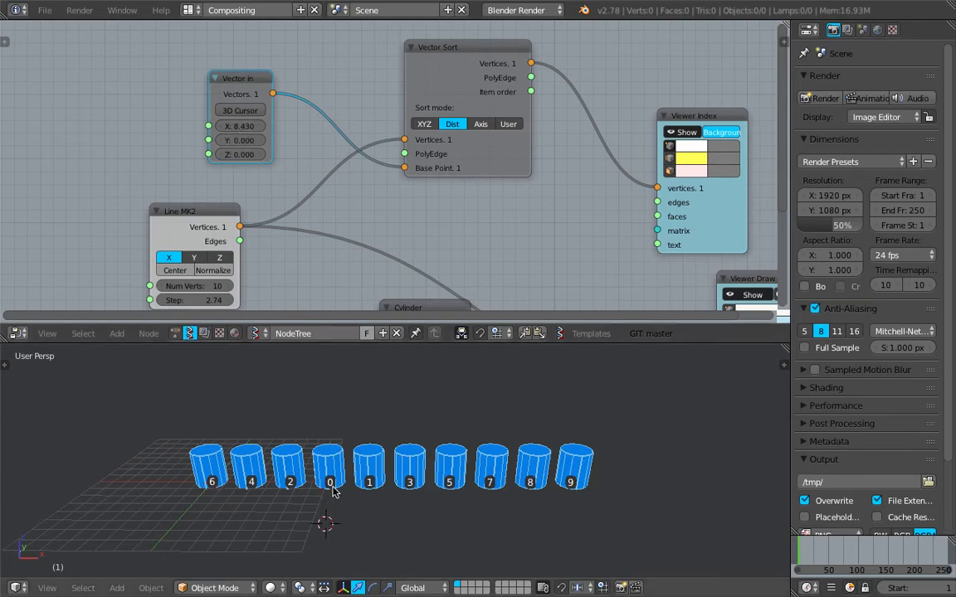
pyautogui.click(336, 520)
pyautogui.moveTo(247, 126); pyautogui.dragTo(258, 126)
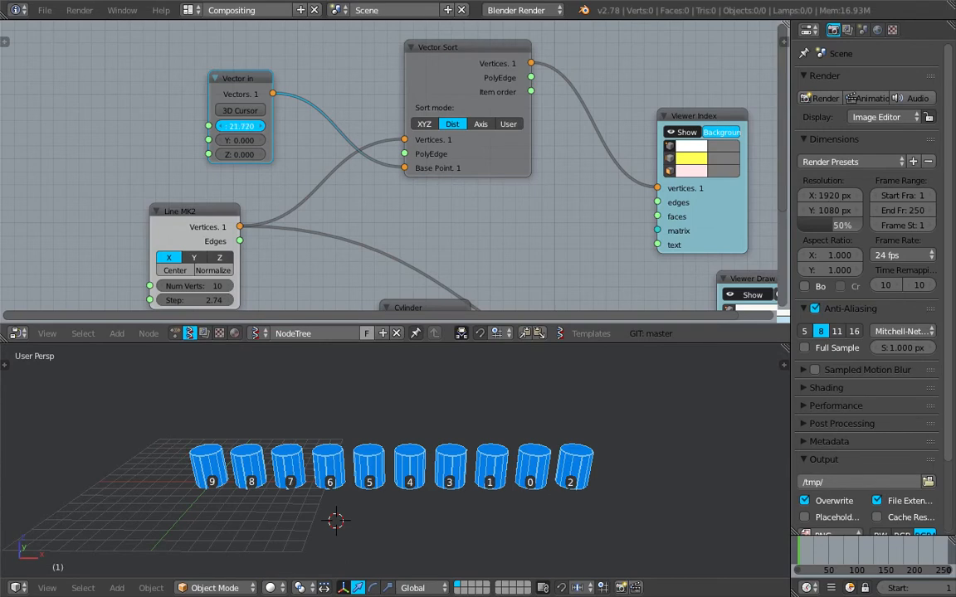
pyautogui.moveTo(257, 126); pyautogui.dragTo(274, 126)
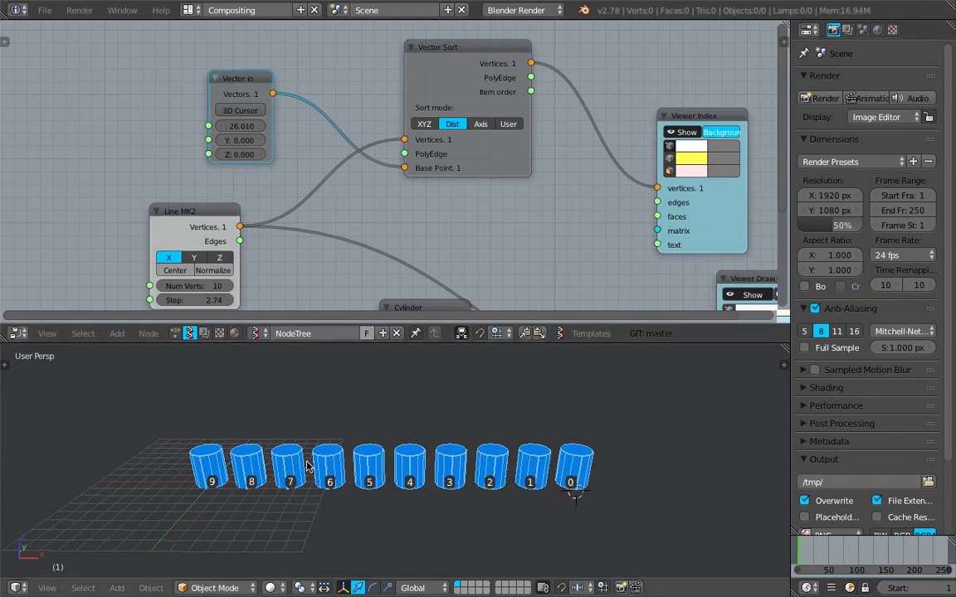
# - Set the Vector in node's X value to about 18.39
pyautogui.scroll(-1, 418, 462)
pyautogui.moveTo(410, 458); pyautogui.dragTo(410, 442, button='middle')
pyautogui.hotkey('ctrl', 's')
pyautogui.click(409, 441)
pyautogui.moveTo(489, 194); pyautogui.dragTo(487, 181, button='middle')
pyautogui.click(239, 112)
pyautogui.moveTo(393, 87); pyautogui.dragTo(332, 87)
pyautogui.moveTo(239, 113); pyautogui.dragTo(246, 112)
pyautogui.hotkey('ctrl', 's')
pyautogui.click(241, 118)
# - Move the Line MK2 node farther down and the Vector in node farther from the Vector Sort node
pyautogui.moveTo(190, 193); pyautogui.dragTo(187, 245)
pyautogui.moveTo(378, 172); pyautogui.dragTo(382, 194, button='middle')
pyautogui.hotkey('ctrl', 's')
pyautogui.click(375, 207)
pyautogui.scroll(3, 425, 158)
pyautogui.scroll(-1, 421, 131)
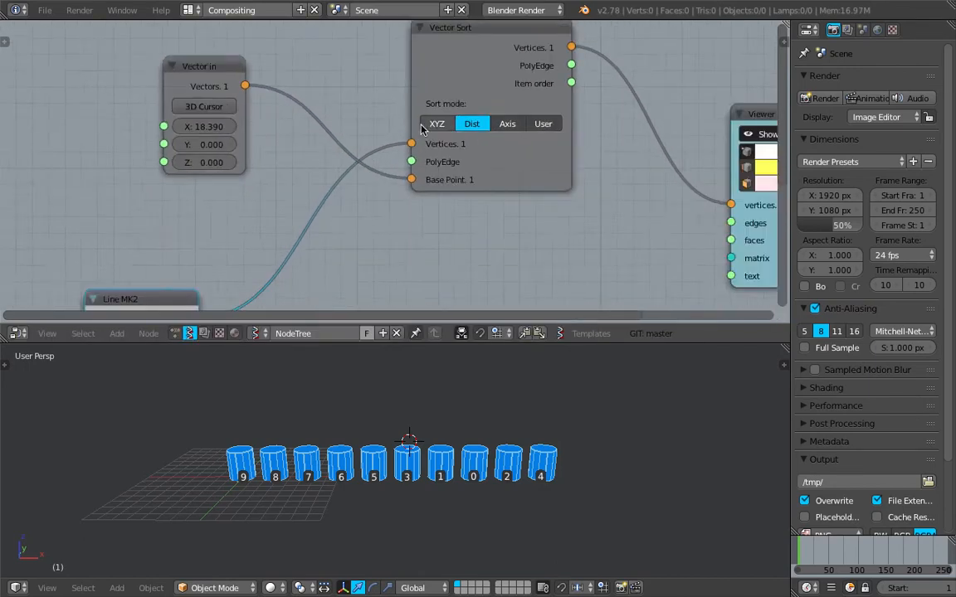
pyautogui.scroll(-2, 421, 131)
pyautogui.hotkey('ctrl', 's')
pyautogui.click(437, 129)
pyautogui.moveTo(247, 74); pyautogui.dragTo(174, 62)
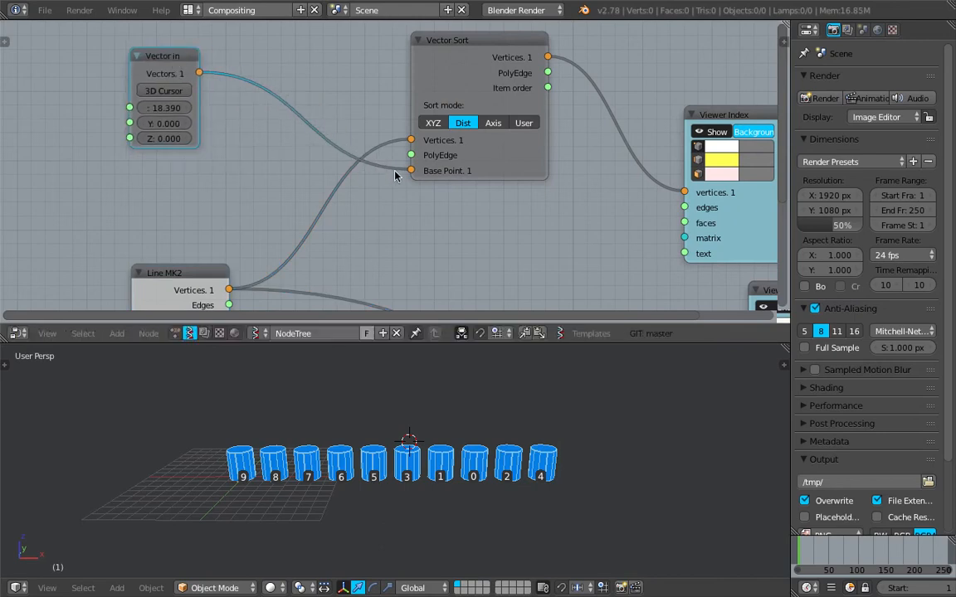
pyautogui.scroll(-2, 339, 157)
pyautogui.moveTo(200, 80)
pyautogui.mouseDown()
pyautogui.moveTo(191, 94)
pyautogui.moveTo(207, 86)
pyautogui.mouseUp()
# - Rearrange the Vector in, Vector Sort, Viewer Index and Cylinder nodes into a tidier, spread-out layout
pyautogui.moveTo(331, 148)
pyautogui.mouseDown(button='middle')
pyautogui.moveTo(279, 140)
pyautogui.moveTo(332, 98)
pyautogui.mouseUp(button='middle')
pyautogui.scroll(-2, 315, 147)
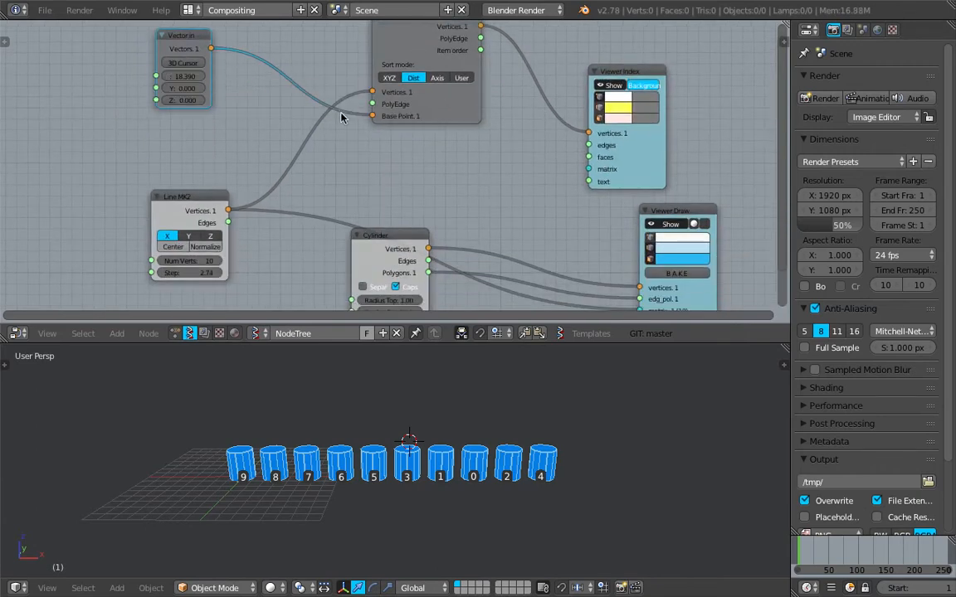
pyautogui.scroll(2, 452, 415)
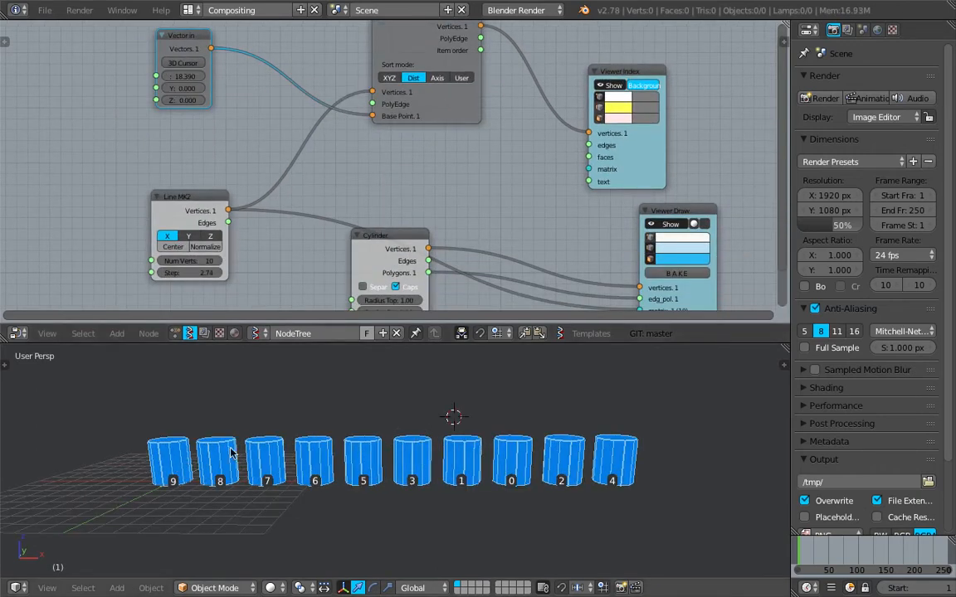
pyautogui.scroll(-2, 408, 222)
pyautogui.moveTo(406, 221); pyautogui.dragTo(409, 244, button='middle')
pyautogui.hotkey('ctrl', 's')
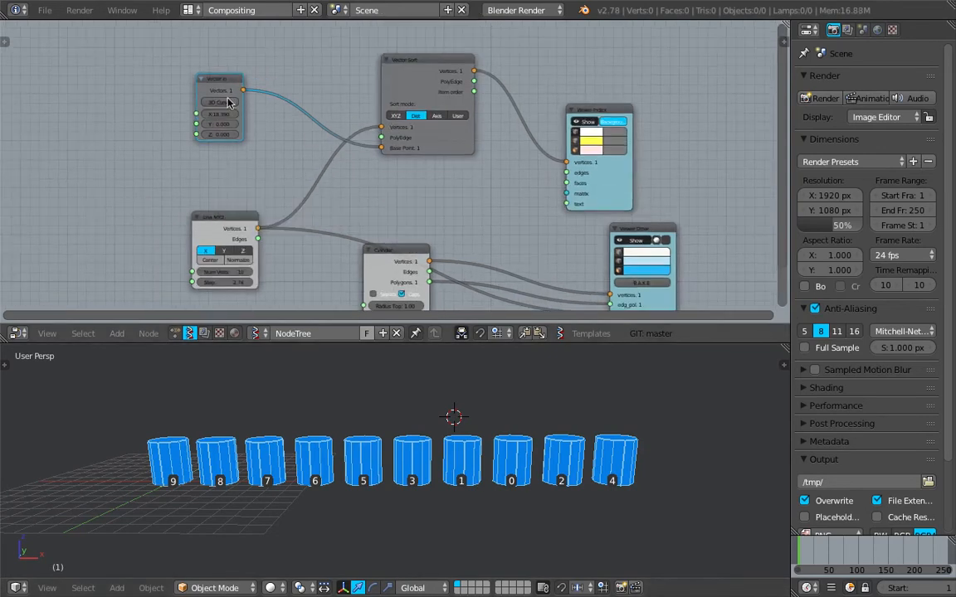
pyautogui.moveTo(218, 81); pyautogui.dragTo(239, 106)
pyautogui.scroll(-1, 529, 97)
pyautogui.moveTo(539, 97); pyautogui.dragTo(579, 87)
pyautogui.moveTo(429, 66); pyautogui.dragTo(422, 98)
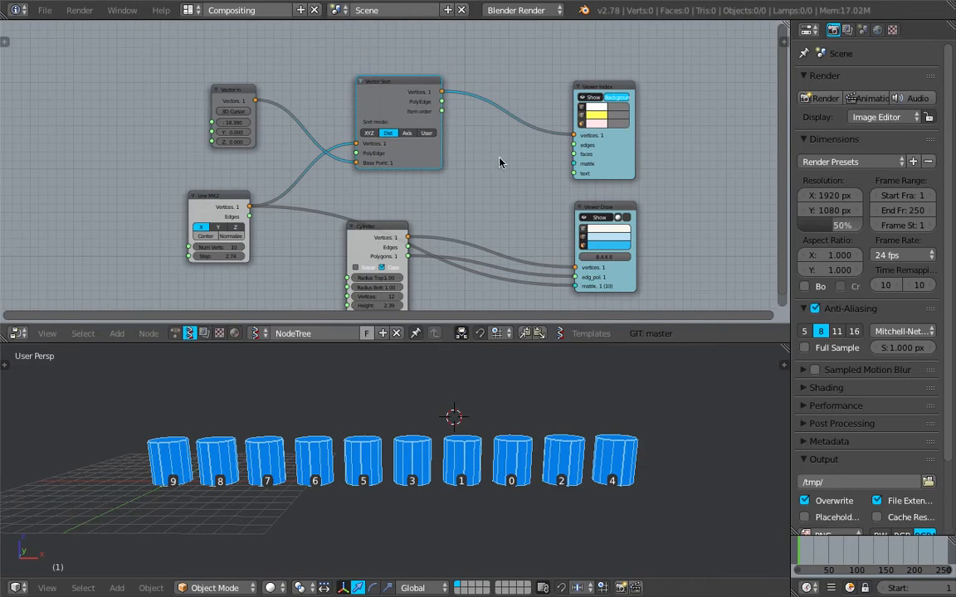
pyautogui.moveTo(383, 233); pyautogui.dragTo(327, 253)
pyautogui.moveTo(402, 88); pyautogui.dragTo(387, 93)
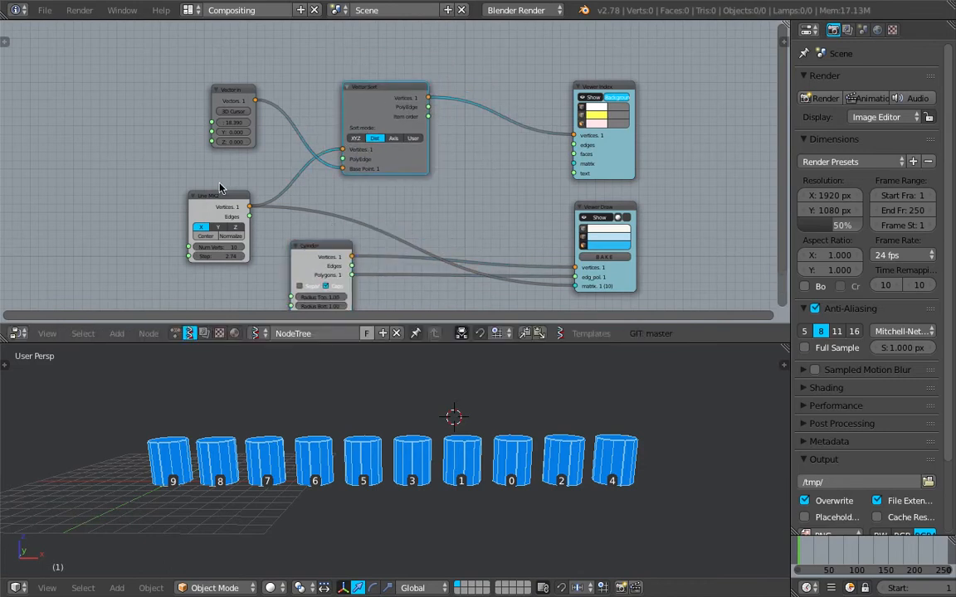
# - Link the Vector Sort node's Vertices output to the Viewer Draw matrix input and move the Cylinder node closer to Viewer Draw
pyautogui.moveTo(403, 439); pyautogui.dragTo(448, 506, button='middle')
pyautogui.moveTo(414, 98); pyautogui.dragTo(428, 106)
pyautogui.moveTo(465, 156); pyautogui.dragTo(576, 286)
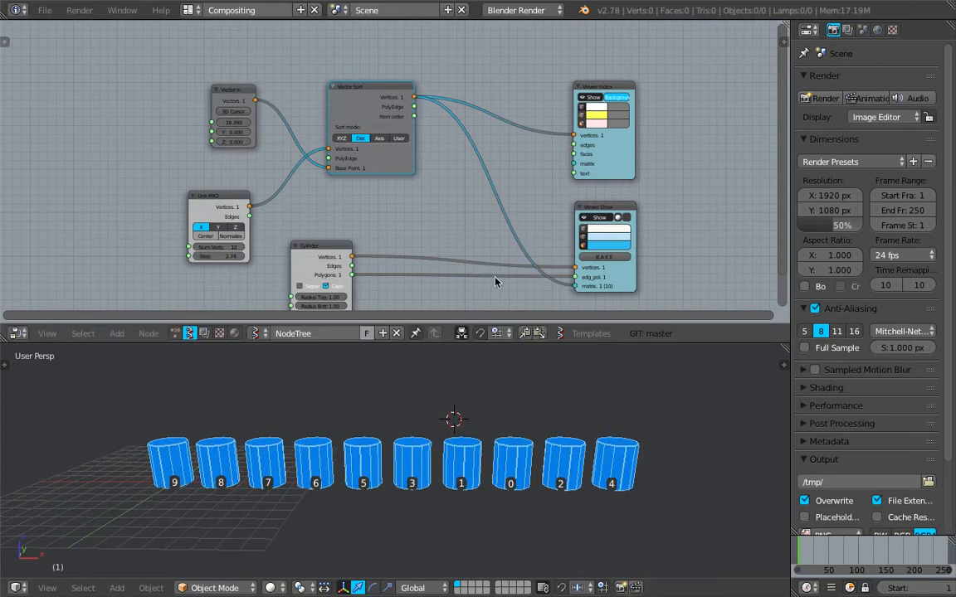
pyautogui.click(328, 246)
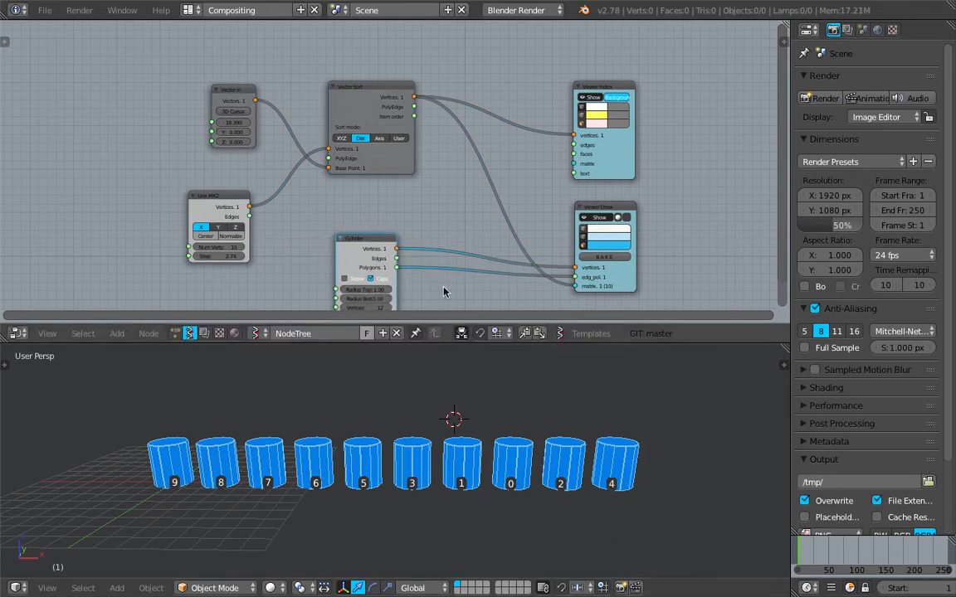
# - Add a Range Float node below Line MK2 in Count mode and link its Range output to the Cylinder's Height input
pyautogui.moveTo(479, 216); pyautogui.dragTo(495, 209, button='middle')
pyautogui.moveTo(379, 300); pyautogui.dragTo(397, 268, button='middle')
pyautogui.scroll(2, 397, 268)
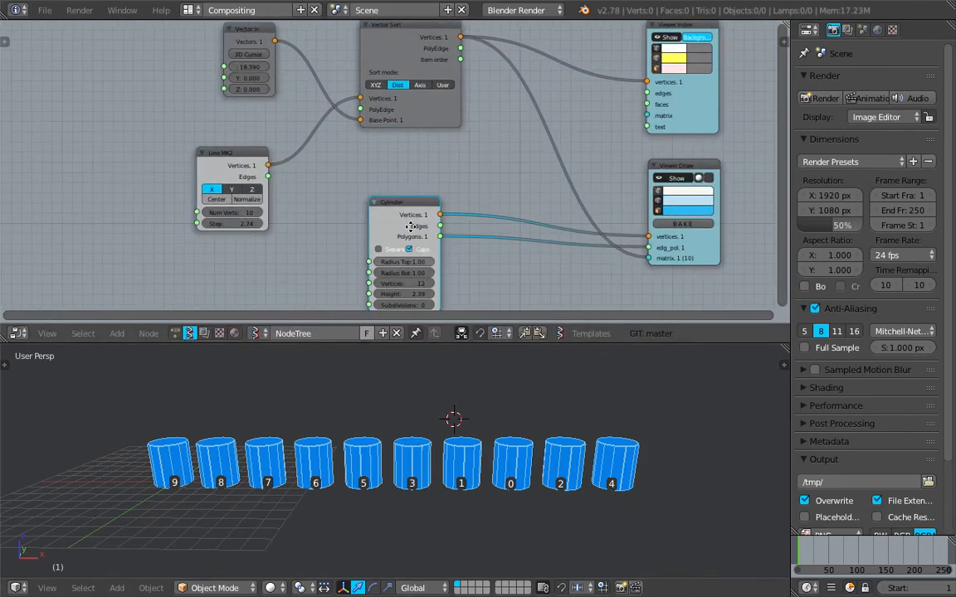
pyautogui.moveTo(411, 226); pyautogui.dragTo(428, 177, button='middle')
pyautogui.hotkey('shift', 'a')
pyautogui.click(257, 223)
pyautogui.write('float')
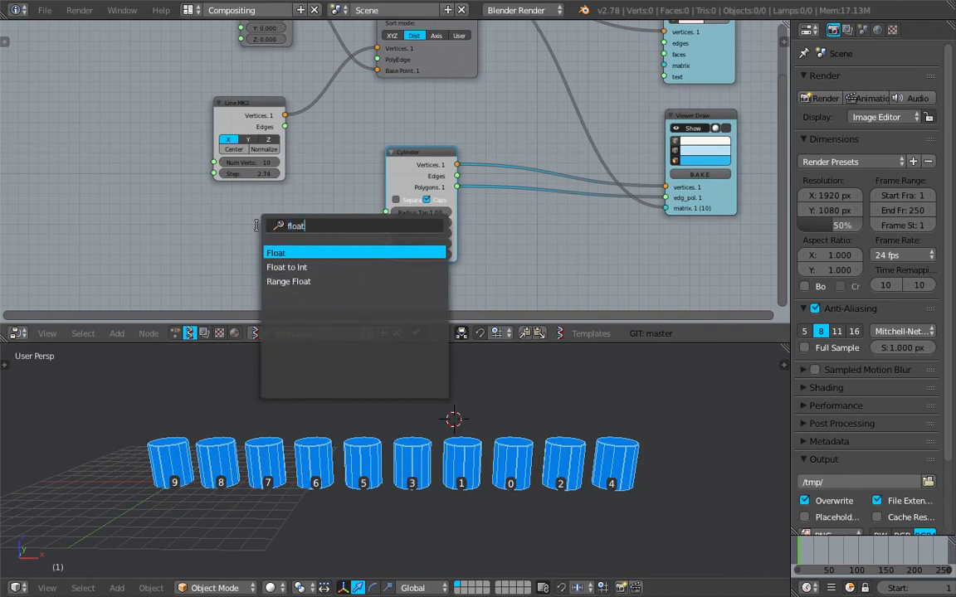
pyautogui.click(288, 281)
pyautogui.click(264, 230)
pyautogui.scroll(1, 264, 231)
pyautogui.click(263, 229)
pyautogui.moveTo(309, 213); pyautogui.dragTo(388, 230)
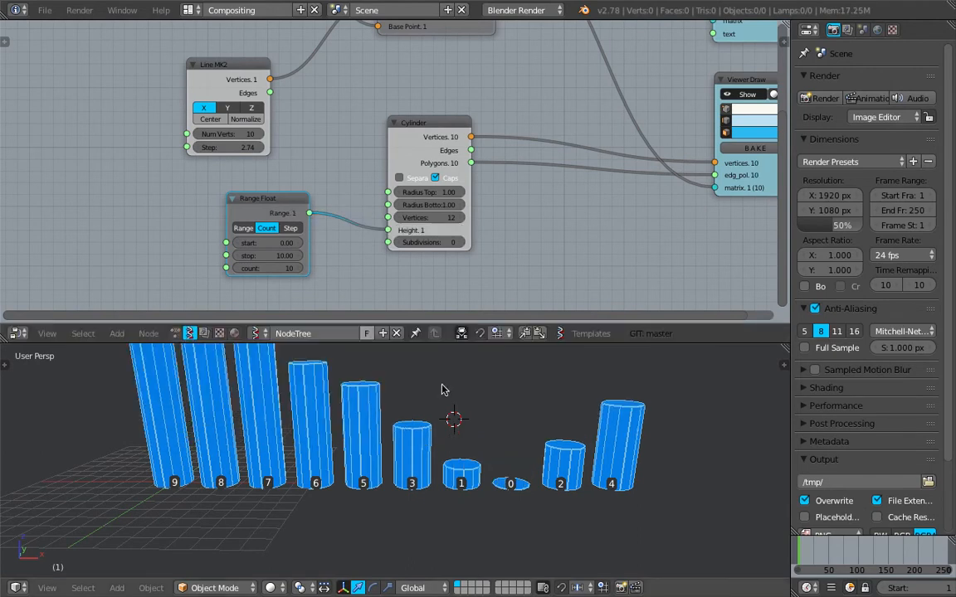
# - Set the Vector in node's X coordinate to -0.360
pyautogui.scroll(-3, 365, 456)
pyautogui.keyDown('shift'); pyautogui.moveTo(358, 418); pyautogui.dragTo(361, 448, button='middle'); pyautogui.keyUp('shift')
pyautogui.scroll(1, 414, 460)
pyautogui.click(523, 467)
pyautogui.moveTo(516, 486); pyautogui.dragTo(506, 461, button='middle')
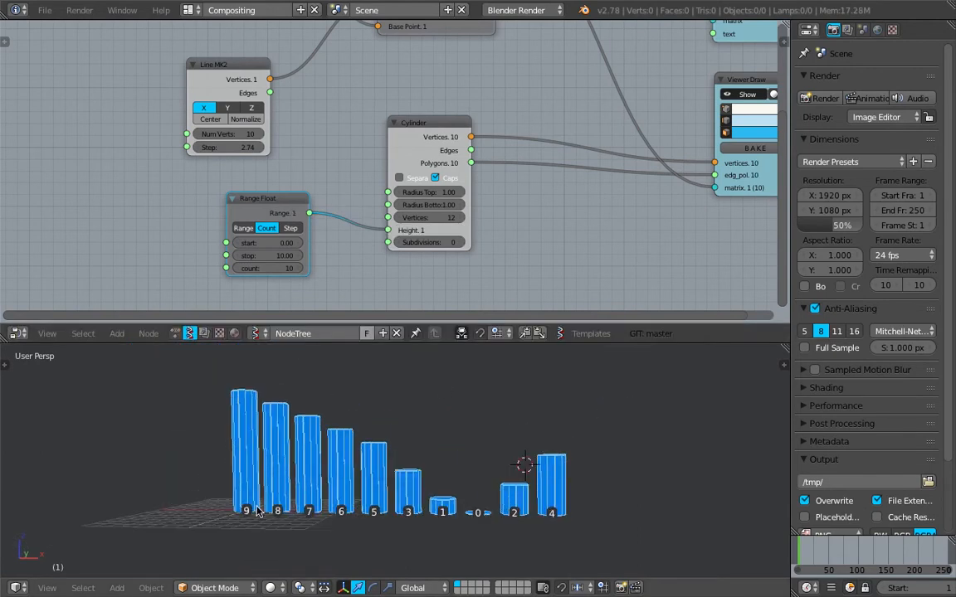
pyautogui.moveTo(493, 514); pyautogui.dragTo(493, 521, button='middle')
pyautogui.moveTo(320, 118); pyautogui.dragTo(304, 204, button='middle')
pyautogui.scroll(2, 282, 197)
pyautogui.scroll(-3, 279, 196)
pyautogui.moveTo(279, 147); pyautogui.dragTo(273, 191, button='middle')
pyautogui.moveTo(241, 104); pyautogui.dragTo(184, 100)
pyautogui.moveTo(283, 487); pyautogui.dragTo(285, 498, button='middle')
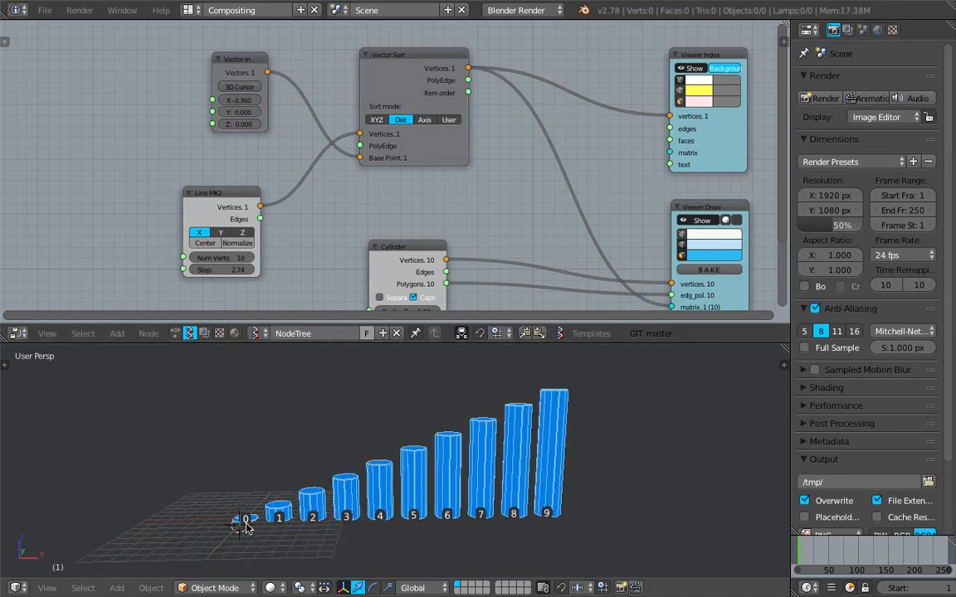
# - Set the Vector in node's X coordinate to 29.250 to move the base point to the row's far end
pyautogui.click(274, 528)
pyautogui.click(354, 534)
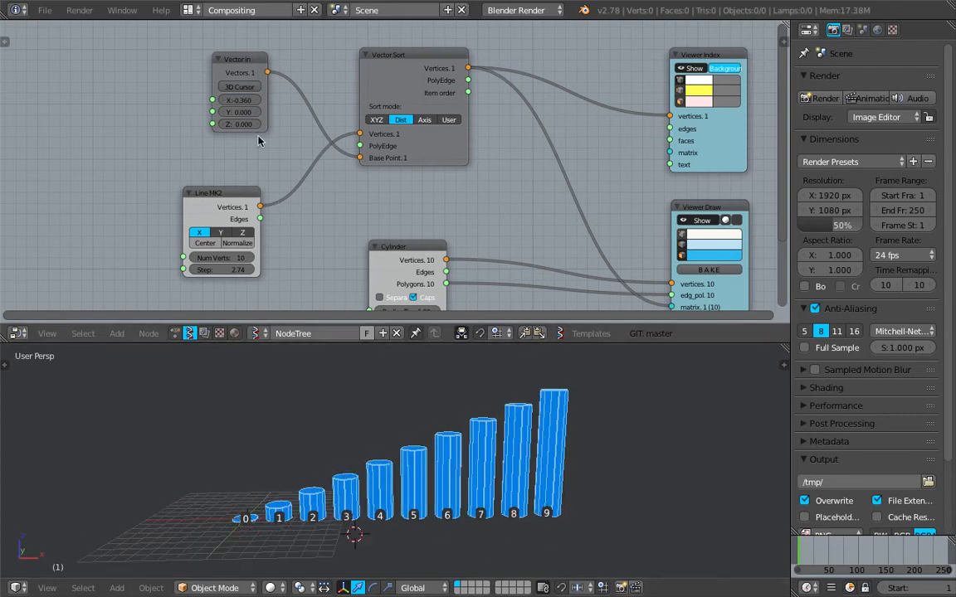
pyautogui.moveTo(215, 101); pyautogui.dragTo(348, 101)
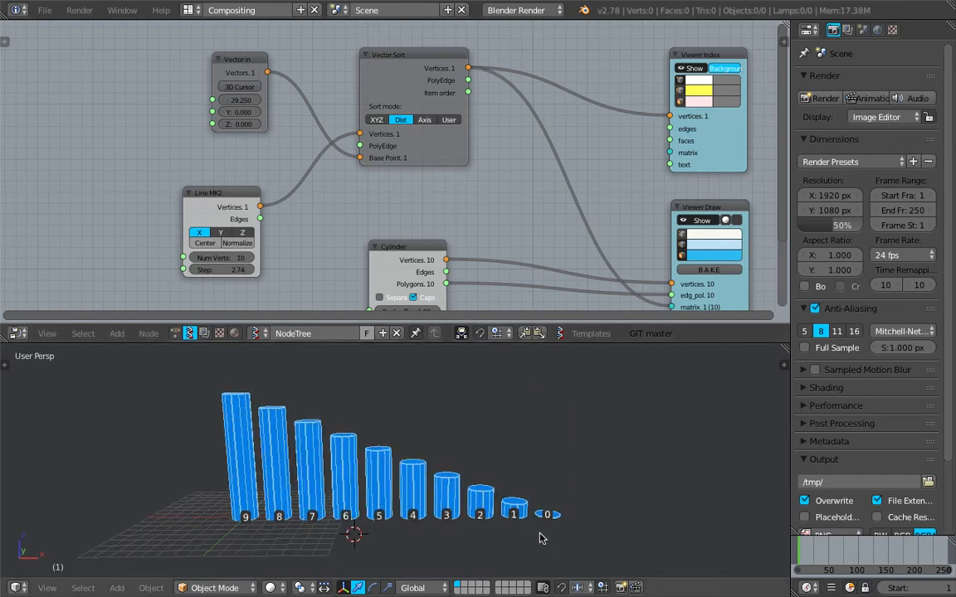
pyautogui.moveTo(561, 516); pyautogui.dragTo(555, 516, button='middle')
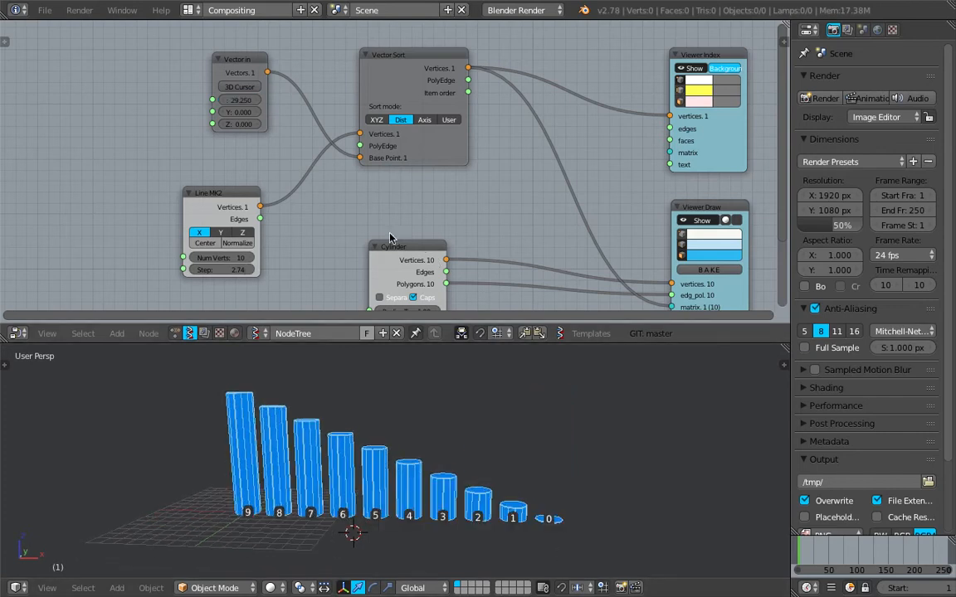
# - Move the Cylinder node nearer to Viewer Draw, bring the Range Float node closer to it, and save the file
pyautogui.moveTo(432, 215); pyautogui.dragTo(441, 225, button='middle')
pyautogui.scroll(-1, 468, 214)
pyautogui.moveTo(418, 78); pyautogui.dragTo(423, 86)
pyautogui.moveTo(384, 106); pyautogui.dragTo(372, 101, button='middle')
pyautogui.moveTo(390, 173); pyautogui.dragTo(393, 143, button='middle')
pyautogui.moveTo(406, 215); pyautogui.dragTo(453, 222)
pyautogui.moveTo(439, 186); pyautogui.dragTo(484, 148, button='middle')
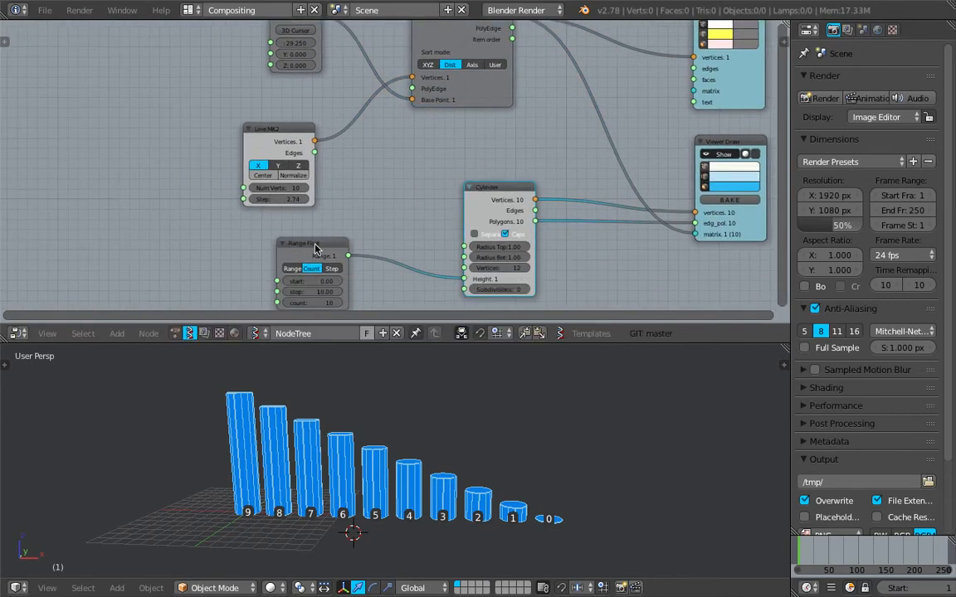
pyautogui.moveTo(316, 247); pyautogui.dragTo(368, 222)
pyautogui.hotkey('ctrl', 's')
pyautogui.click(376, 222)
# - Shift the Cylinder and Range Float nodes farther toward Viewer Draw and save the file
pyautogui.moveTo(490, 193); pyautogui.dragTo(534, 196)
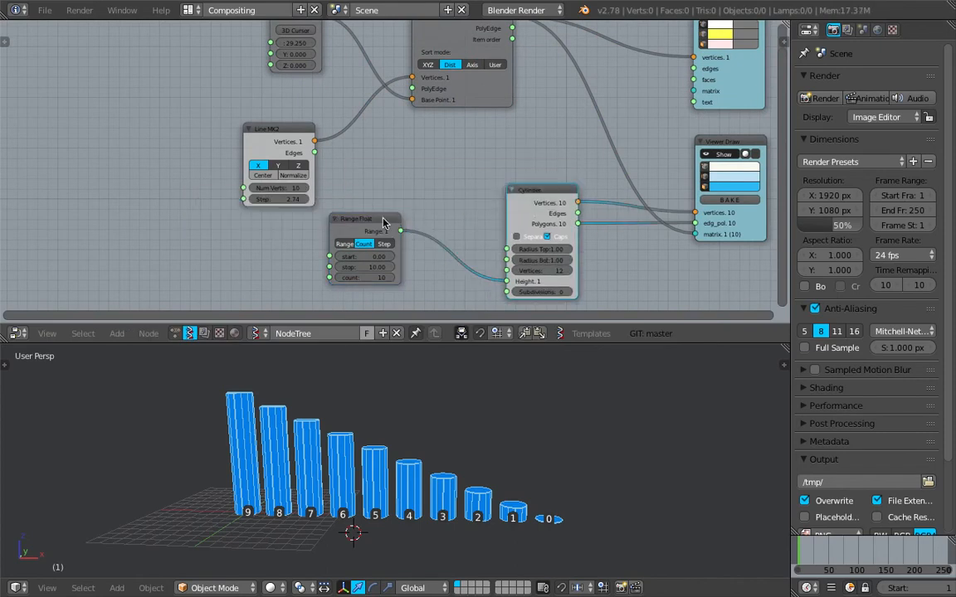
pyautogui.moveTo(384, 222); pyautogui.dragTo(433, 228)
pyautogui.hotkey('ctrl', 's')
pyautogui.click(433, 228)
pyautogui.moveTo(428, 194); pyautogui.dragTo(359, 205, button='middle')
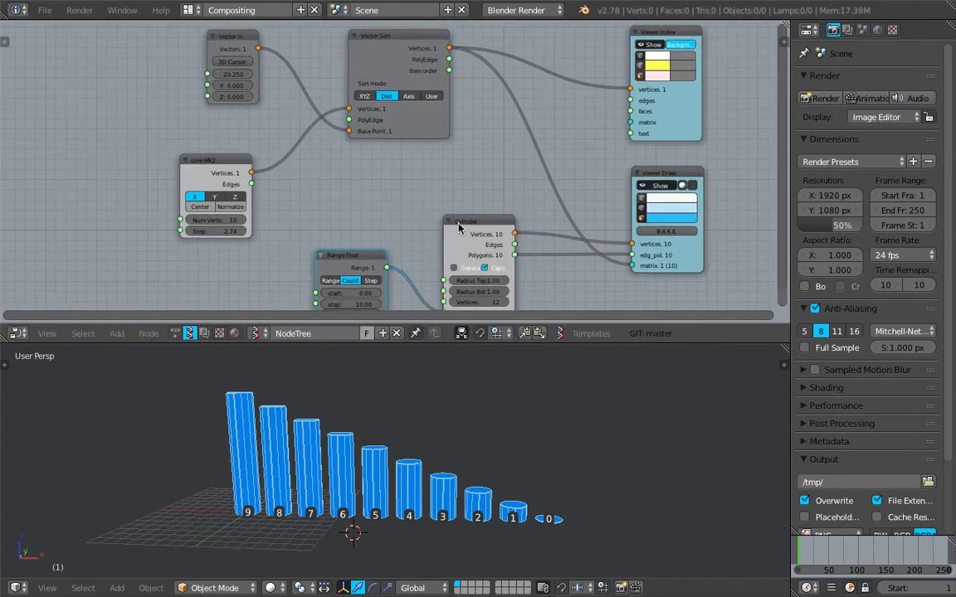
pyautogui.moveTo(444, 218); pyautogui.dragTo(441, 168, button='middle')
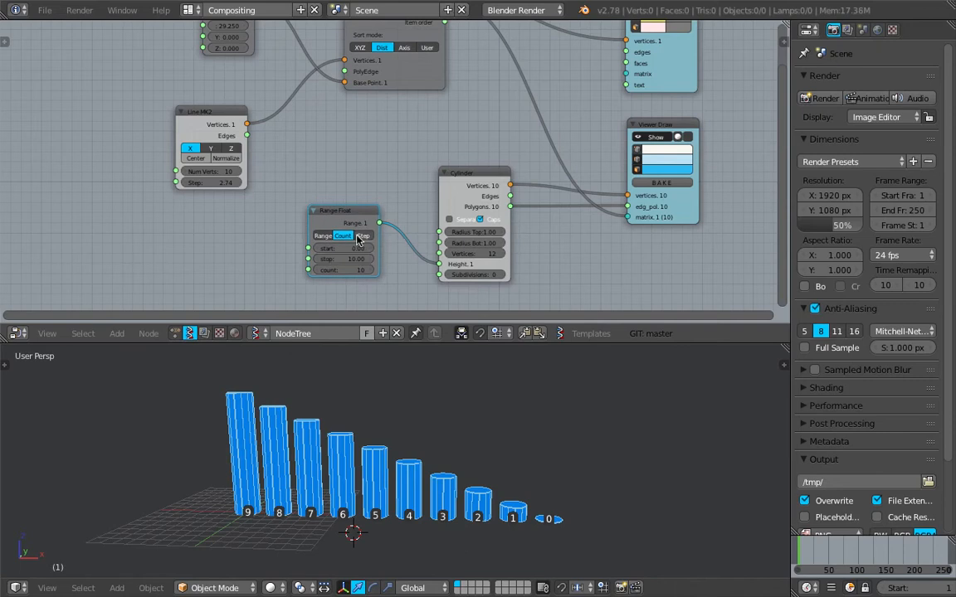
# - Delete the Range Float node and add a Frame info node below Line MK2
pyautogui.press('x')
pyautogui.moveTo(266, 231); pyautogui.dragTo(285, 207, button='middle')
pyautogui.press('space')
pyautogui.write('frame')
pyautogui.press('Down')
pyautogui.press('Return')
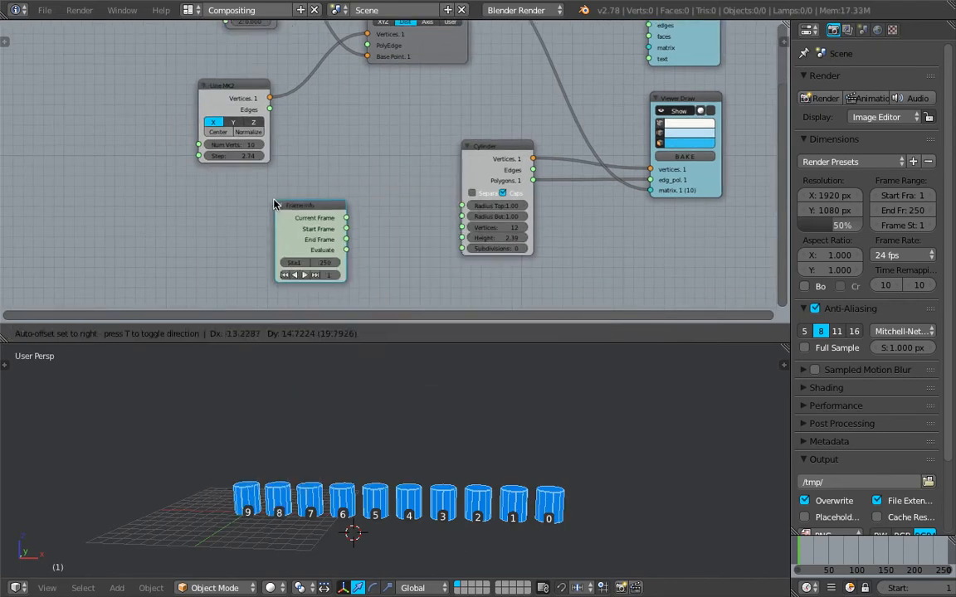
pyautogui.click(268, 207)
# - Link the Frame info node's Current Frame output to the Cylinder's Height input
pyautogui.scroll(1, 269, 207)
pyautogui.click(221, 177)
pyautogui.moveTo(234, 196); pyautogui.dragTo(466, 235)
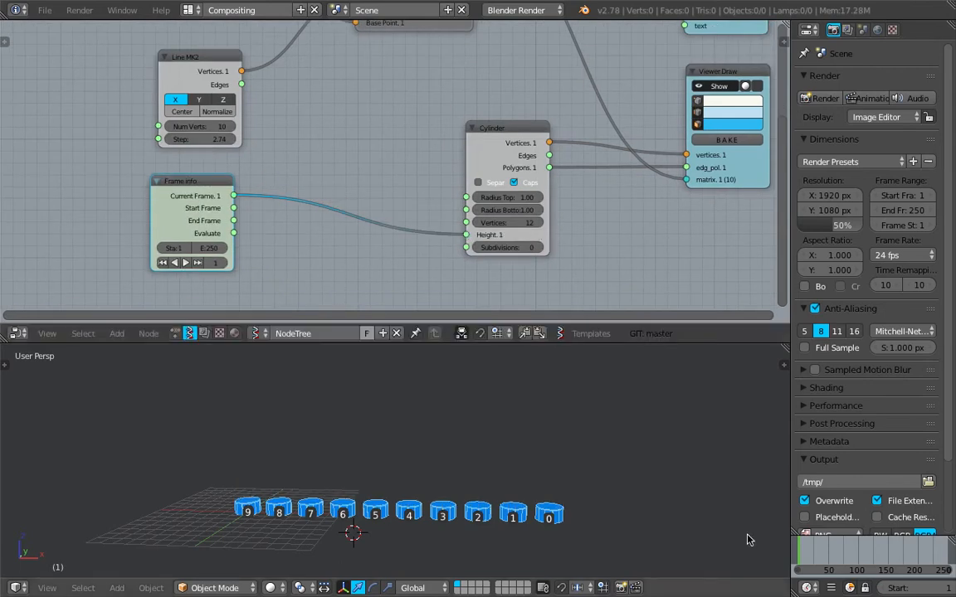
# - Scrub the timeline to frame 12 and examine the cylinders' height in the 3D view
pyautogui.click(801, 554)
pyautogui.moveTo(799, 554)
pyautogui.mouseDown()
pyautogui.moveTo(820, 553)
pyautogui.moveTo(807, 548)
pyautogui.mouseUp()
pyautogui.scroll(-2, 653, 518)
pyautogui.moveTo(448, 444); pyautogui.dragTo(461, 472, button='middle')
pyautogui.scroll(1, 461, 471)
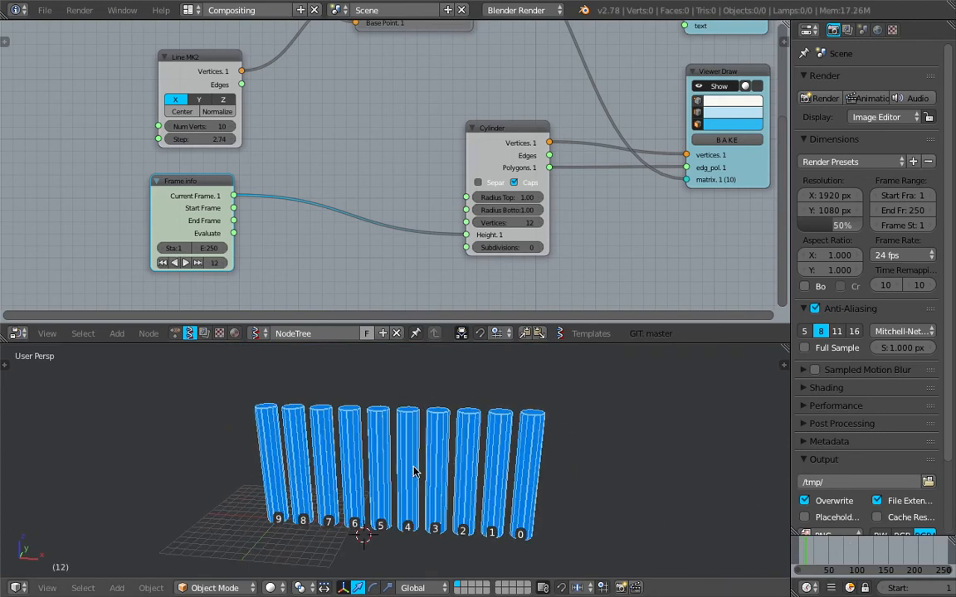
# - Insert a Map Range node into the link between Frame info's Current Frame and the Cylinder's Height
pyautogui.hotkey('alt', 'space')
pyautogui.write('map')
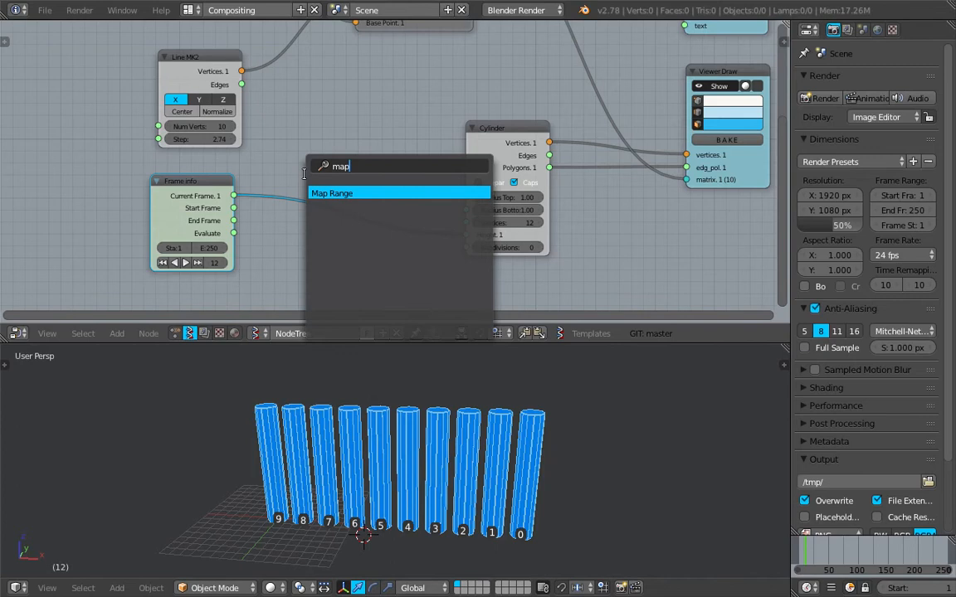
pyautogui.press('Return')
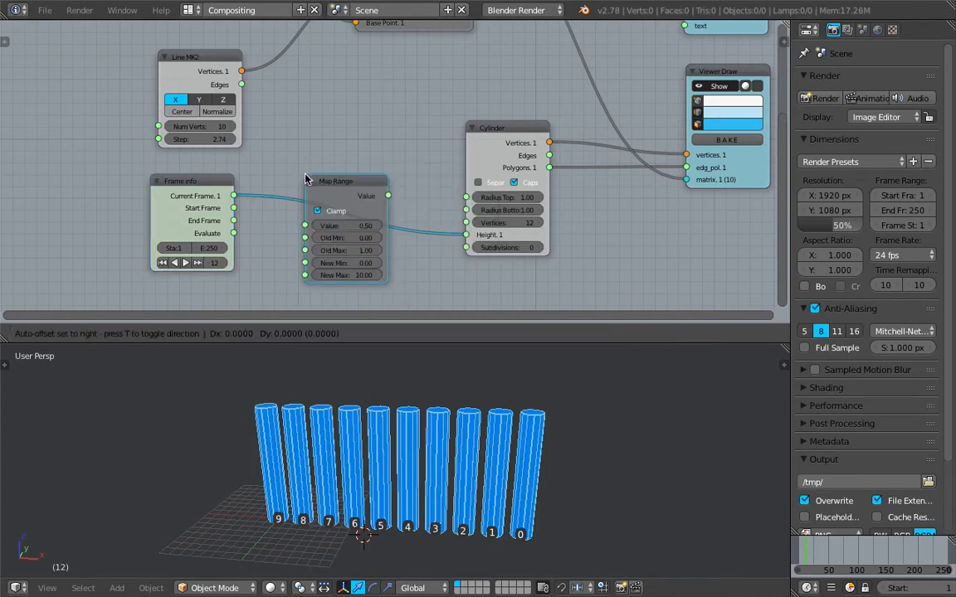
pyautogui.click(307, 178)
pyautogui.scroll(2, 221, 193)
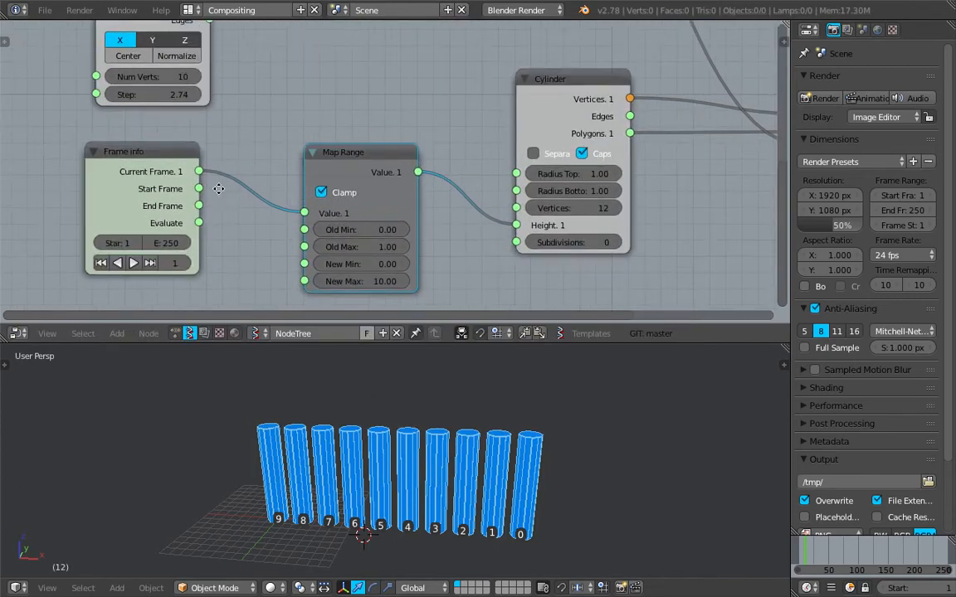
# - Reposition the Frame info node beside the Map Range node
pyautogui.moveTo(221, 193); pyautogui.dragTo(223, 173, button='middle')
pyautogui.moveTo(154, 132); pyautogui.dragTo(231, 141)
pyautogui.scroll(1, 205, 140)
pyautogui.moveTo(151, 116); pyautogui.dragTo(131, 111)
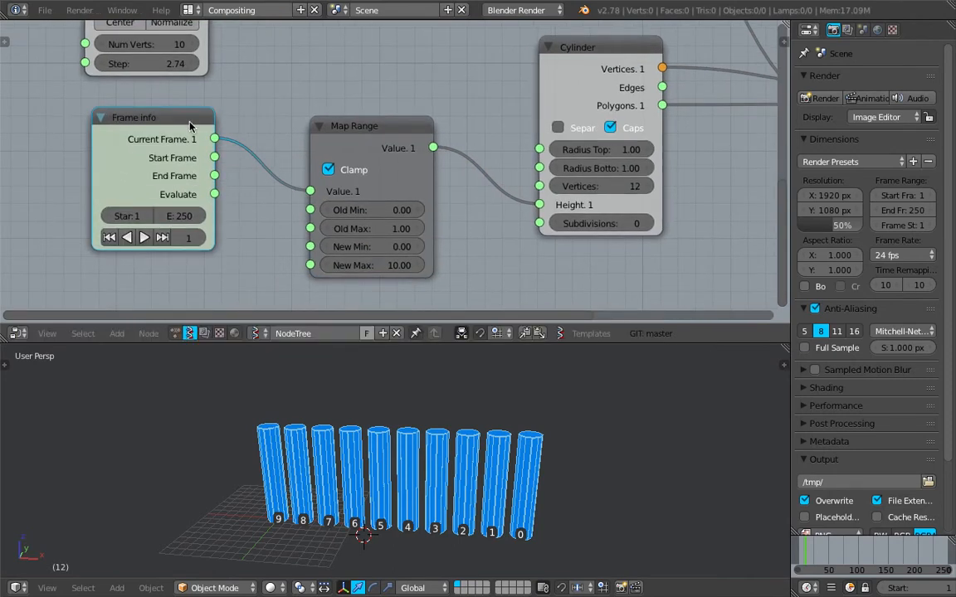
# - Set the Map Range node's Old Max to 50
pyautogui.click(384, 228)
pyautogui.write('10')
pyautogui.press('Return')
pyautogui.moveTo(386, 229); pyautogui.dragTo(419, 229)
pyautogui.click(399, 246)
# - Set the Map Range node's New Max to 2 and save the file
pyautogui.click(415, 265)
pyautogui.click(399, 263)
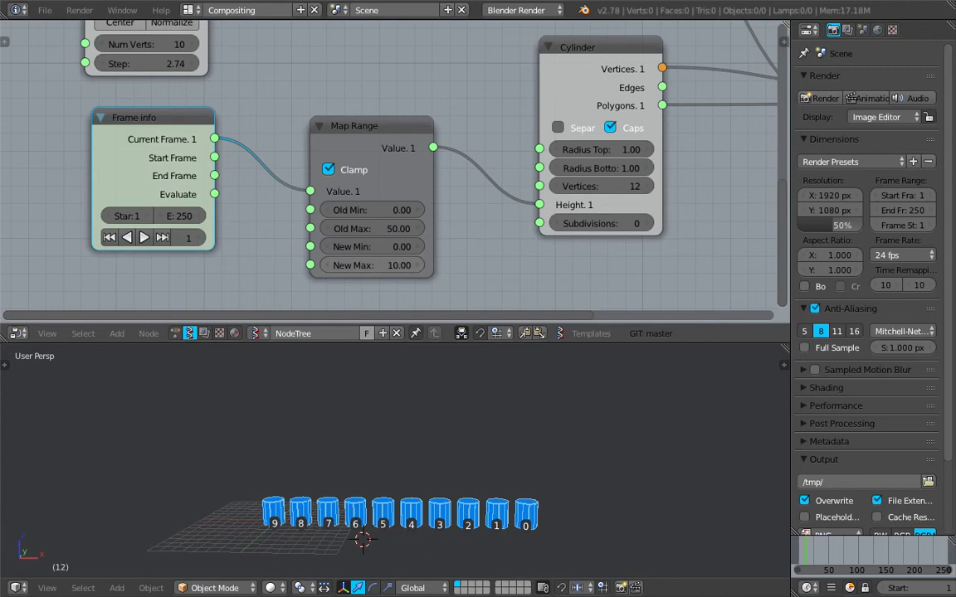
pyautogui.write('2')
pyautogui.press('Return')
pyautogui.hotkey('ctrl', 's')
pyautogui.click(469, 270)
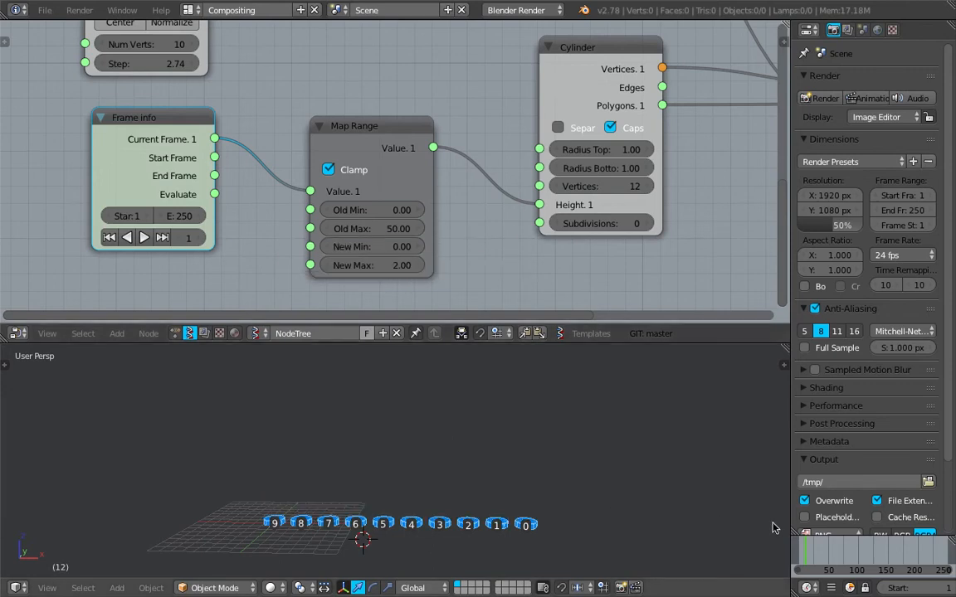
# - Play back the animation, scrub the timeline, and stop at frame 119 to examine the cylinders
pyautogui.hotkey('alt', 'a')
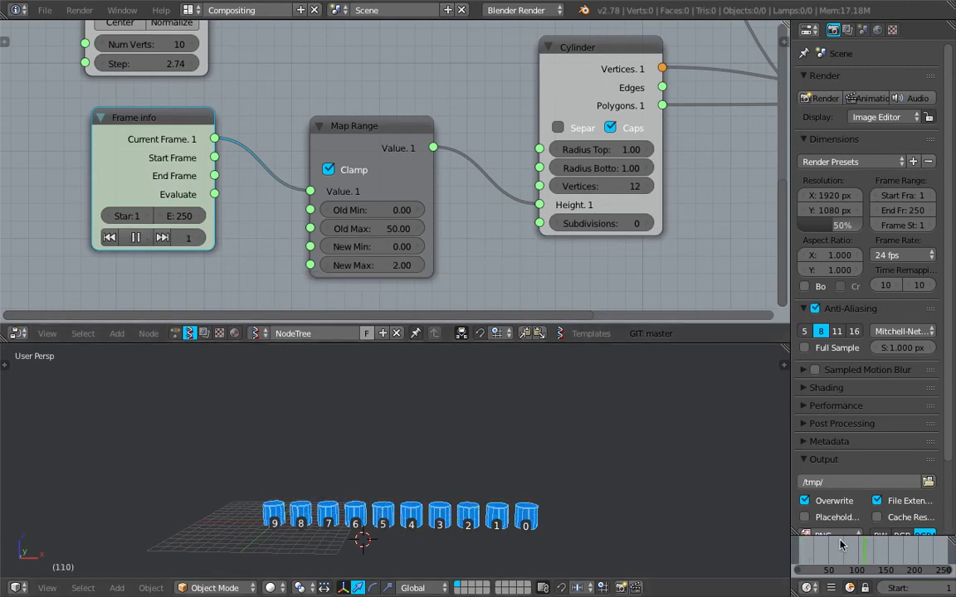
pyautogui.moveTo(847, 548)
pyautogui.mouseDown()
pyautogui.moveTo(811, 546)
pyautogui.moveTo(863, 546)
pyautogui.mouseUp()
pyautogui.hotkey('alt', 'a')
pyautogui.scroll(2, 472, 495)
pyautogui.keyDown('shift'); pyautogui.moveTo(471, 495); pyautogui.dragTo(477, 466, button='middle'); pyautogui.keyUp('shift')
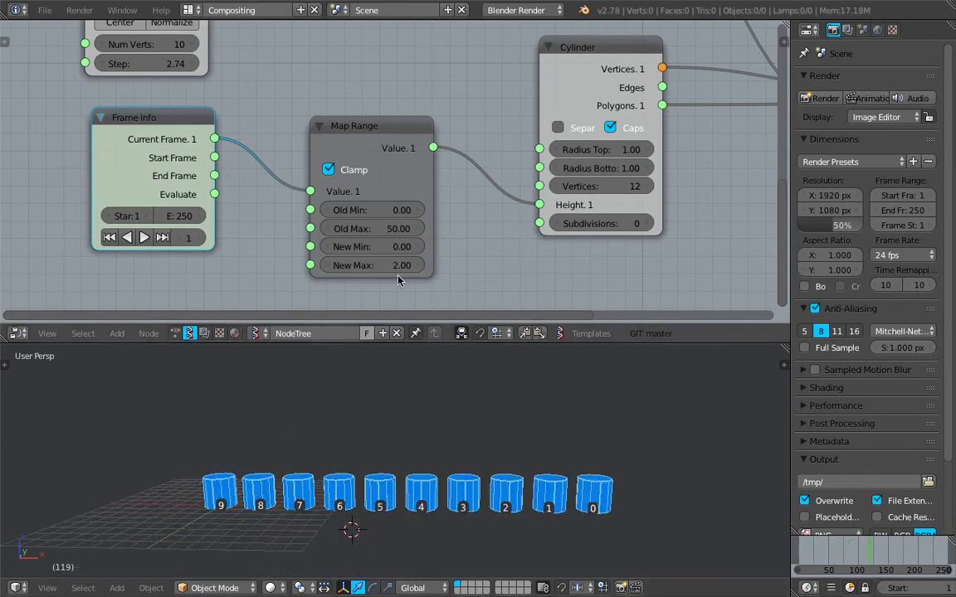
# - Move the Map Range and Frame info nodes farther from the Cylinder node, keeping Clamp enabled
pyautogui.click(348, 170)
pyautogui.click(349, 171)
pyautogui.moveTo(368, 136); pyautogui.dragTo(341, 136)
pyautogui.moveTo(201, 128); pyautogui.dragTo(126, 139)
pyautogui.scroll(-4, 278, 160)
pyautogui.moveTo(277, 160); pyautogui.dragTo(327, 163, button='middle')
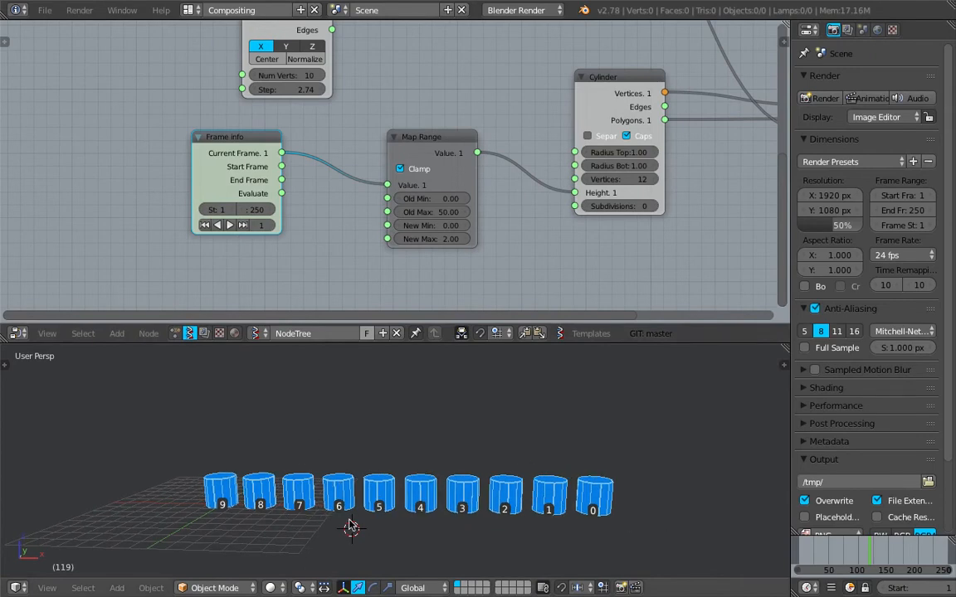
# - Widen the gap between the Frame info and Map Range nodes and save the file
pyautogui.click(389, 504)
pyautogui.moveTo(252, 143); pyautogui.dragTo(156, 151)
pyautogui.moveTo(252, 166); pyautogui.dragTo(270, 153, button='middle')
pyautogui.hotkey('ctrl', 's')
pyautogui.click(275, 156)
pyautogui.moveTo(287, 206); pyautogui.dragTo(290, 187, button='middle')
pyautogui.hotkey('shift', 'a')
pyautogui.click(284, 184)
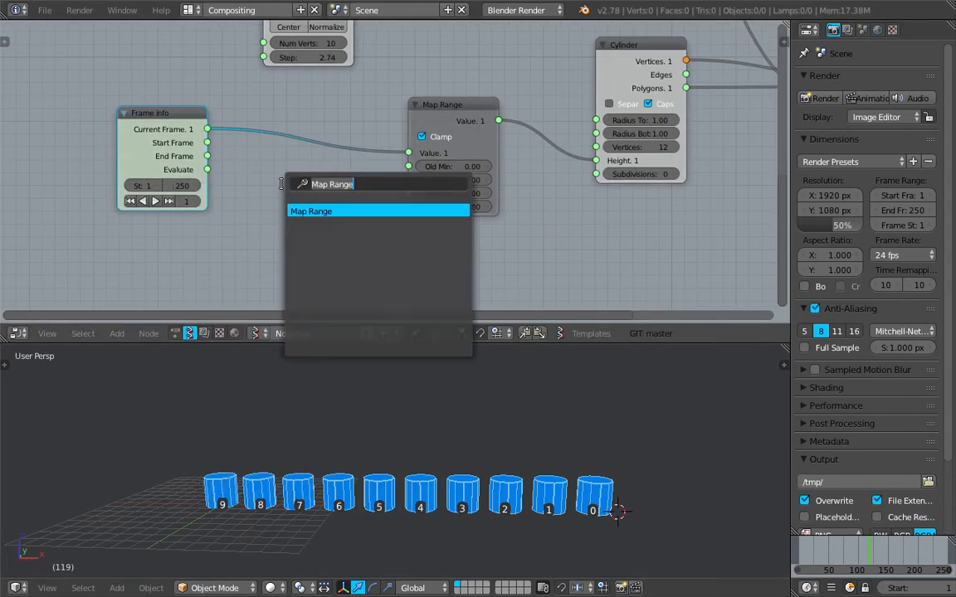
pyautogui.write('math')
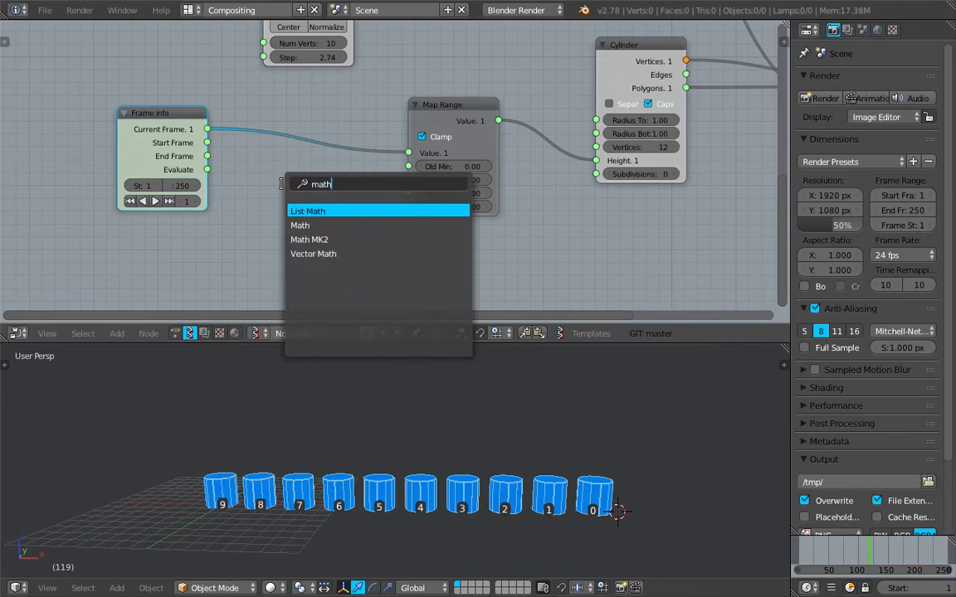
pyautogui.press('Down')
pyautogui.press('Return')
pyautogui.hotkey('ctrl', 'z')
# - Insert a Math MK2 node into the link between Frame info and Map Range
pyautogui.hotkey('shift', 'a')
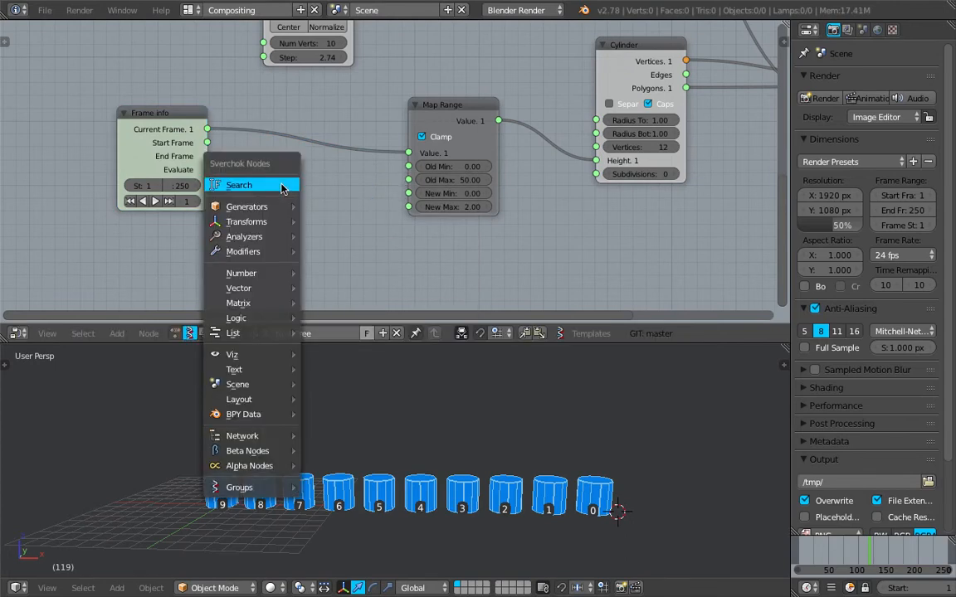
pyautogui.click(284, 185)
pyautogui.write('math')
pyautogui.press('Down')
pyautogui.press('Down')
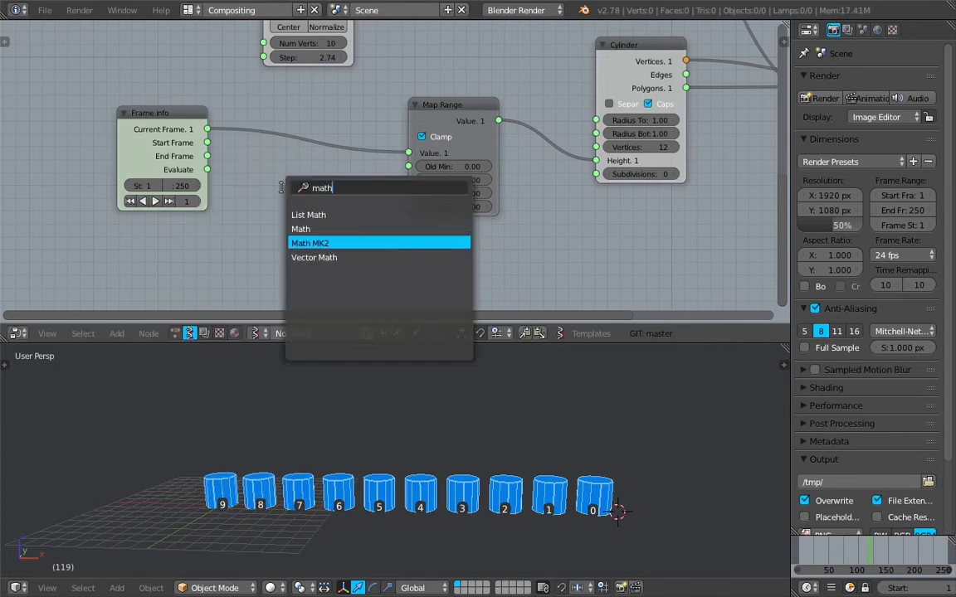
pyautogui.press('Return')
pyautogui.click(276, 134)
# - Set the math node's function to Add and move the Frame info node farther away from it
pyautogui.click(300, 176)
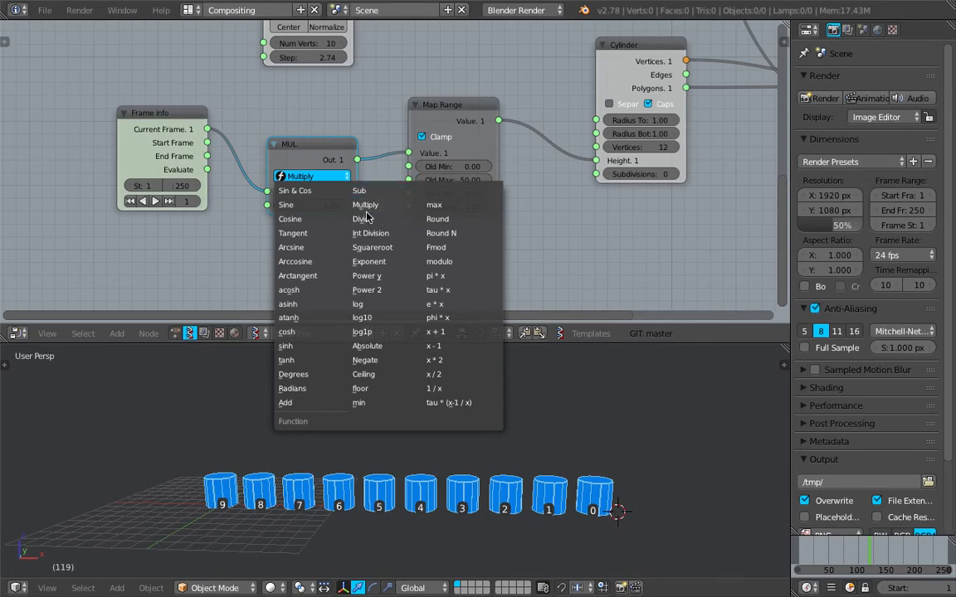
pyautogui.click(312, 406)
pyautogui.moveTo(185, 118); pyautogui.dragTo(137, 114)
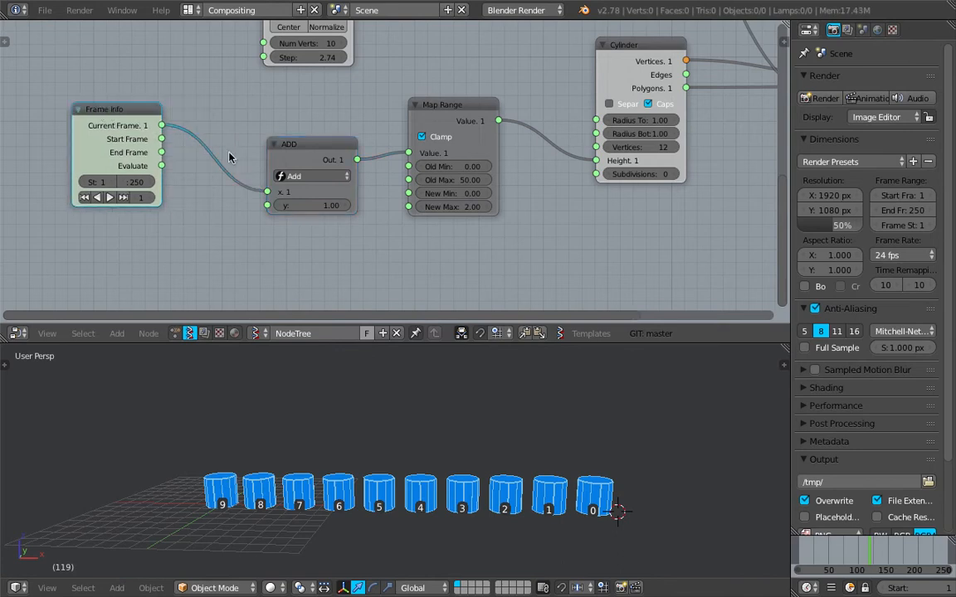
pyautogui.moveTo(230, 156); pyautogui.dragTo(254, 153, button='middle')
pyautogui.click(331, 174)
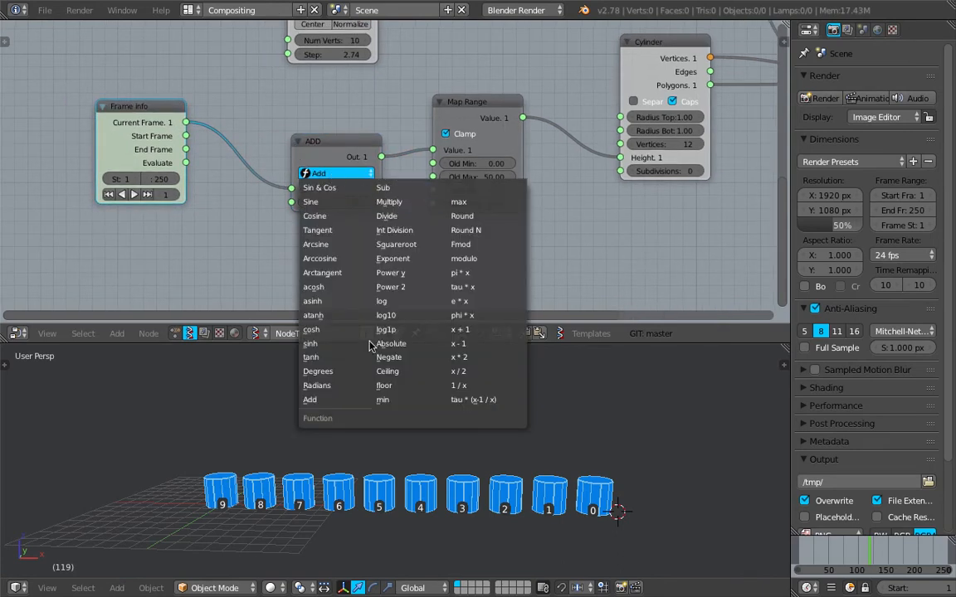
pyautogui.click(332, 400)
pyautogui.moveTo(332, 209); pyautogui.dragTo(375, 196, button='middle')
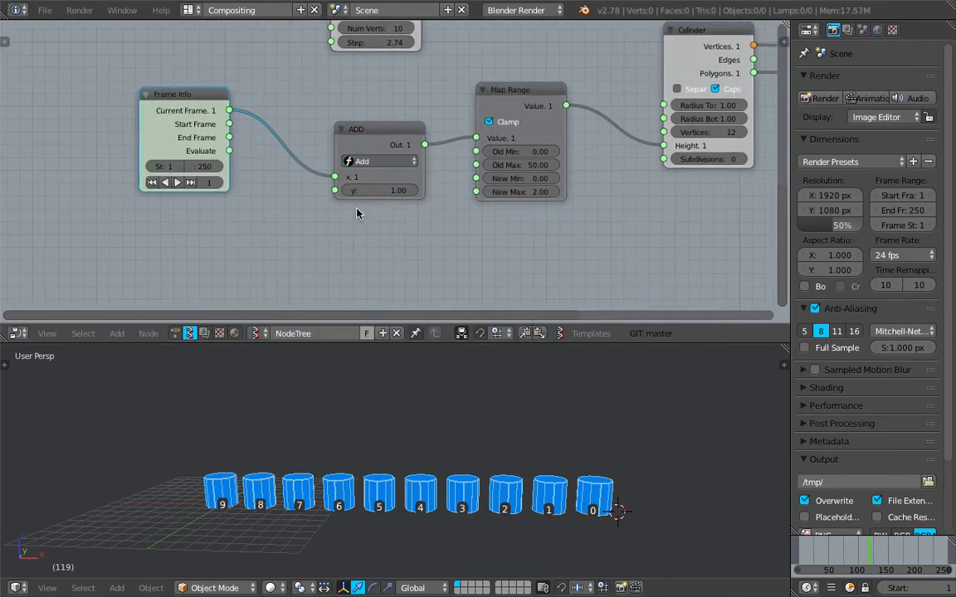
pyautogui.moveTo(169, 115); pyautogui.dragTo(143, 113)
# - Sketch an arrow labelled 0 to 50 below the Frame info node, with three staggered lines beneath it, using freehand annotation strokes
pyautogui.scroll(-3, 136, 231)
pyautogui.moveTo(74, 247); pyautogui.dragTo(153, 204, button='middle')
pyautogui.moveTo(120, 188)
pyautogui.mouseDown()
pyautogui.moveTo(255, 184)
pyautogui.moveTo(247, 195)
pyautogui.mouseUp()
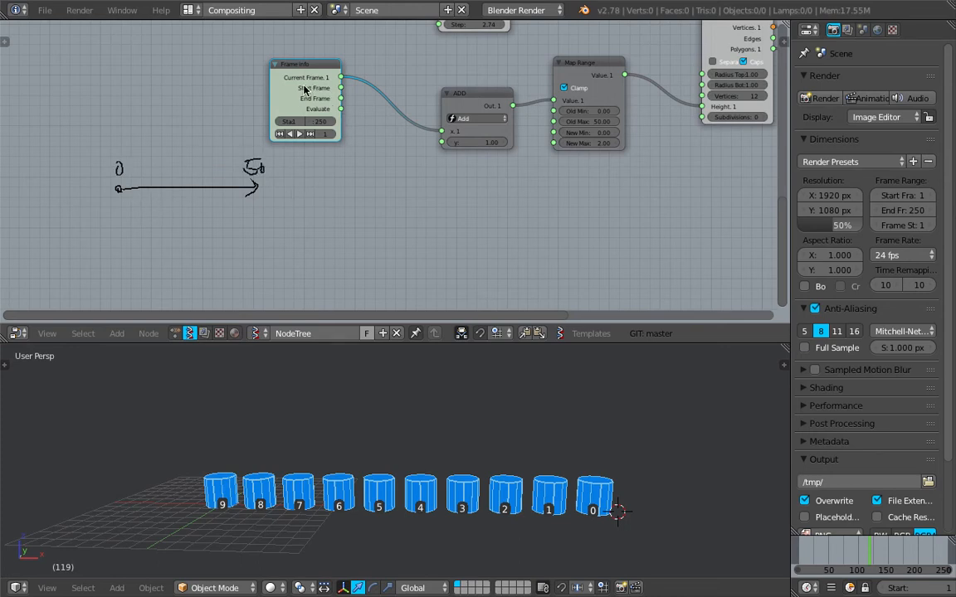
pyautogui.moveTo(342, 81); pyautogui.dragTo(411, 48, button='middle')
pyautogui.moveTo(134, 196); pyautogui.dragTo(274, 191)
pyautogui.moveTo(91, 224); pyautogui.dragTo(133, 222)
pyautogui.moveTo(73, 256); pyautogui.dragTo(158, 260)
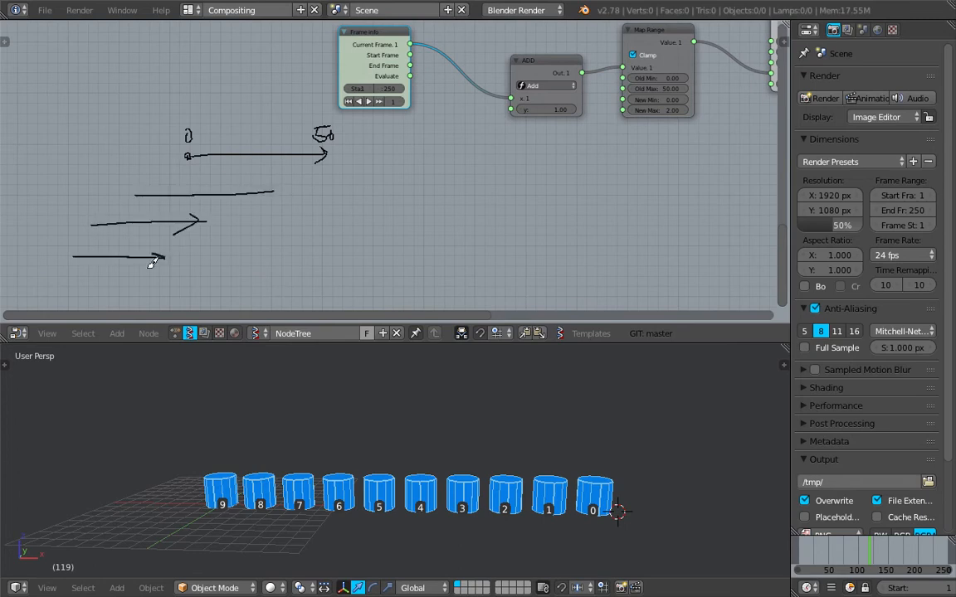
# - Examine the node chain from Frame info through Add and Map Range to Cylinder, and save the file
pyautogui.moveTo(367, 155); pyautogui.dragTo(242, 205, button='middle')
pyautogui.hotkey('ctrl', 's')
pyautogui.click(224, 195)
pyautogui.moveTo(428, 87); pyautogui.dragTo(340, 152, button='middle')
pyautogui.scroll(2, 340, 152)
pyautogui.scroll(4, 627, 177)
pyautogui.moveTo(605, 124); pyautogui.dragTo(572, 152, button='middle')
pyautogui.moveTo(507, 182); pyautogui.dragTo(491, 185, button='middle')
pyautogui.scroll(-4, 490, 186)
pyautogui.hotkey('ctrl', 's')
pyautogui.moveTo(260, 154); pyautogui.dragTo(414, 112, button='middle')
pyautogui.click(352, 144)
pyautogui.scroll(2, 414, 111)
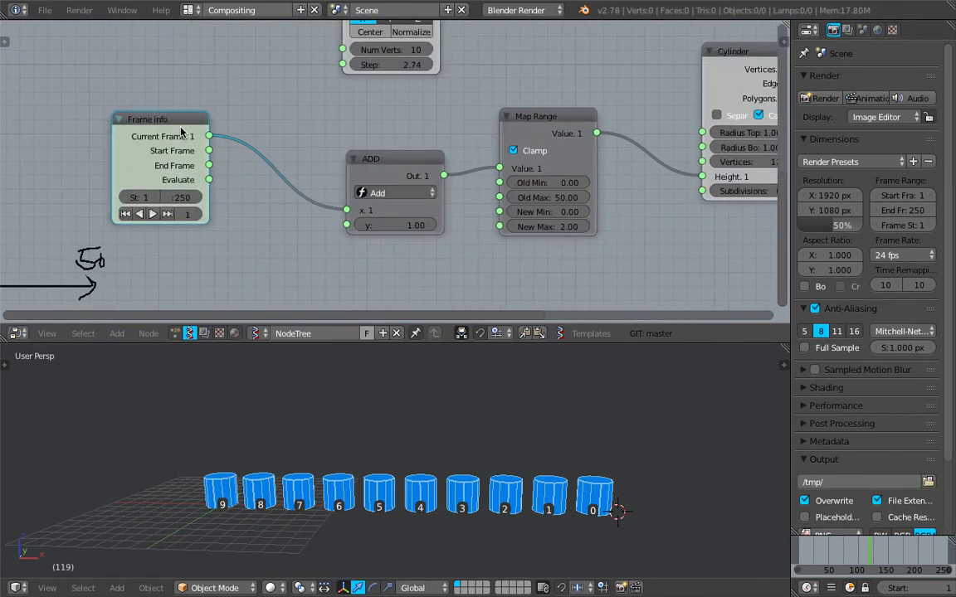
# - Move the Frame info node up and away from the Add node and add a Range Float node below it
pyautogui.moveTo(181, 130); pyautogui.dragTo(160, 118)
pyautogui.moveTo(251, 208); pyautogui.dragTo(267, 179, button='middle')
pyautogui.hotkey('shift', 'a')
pyautogui.click(267, 179)
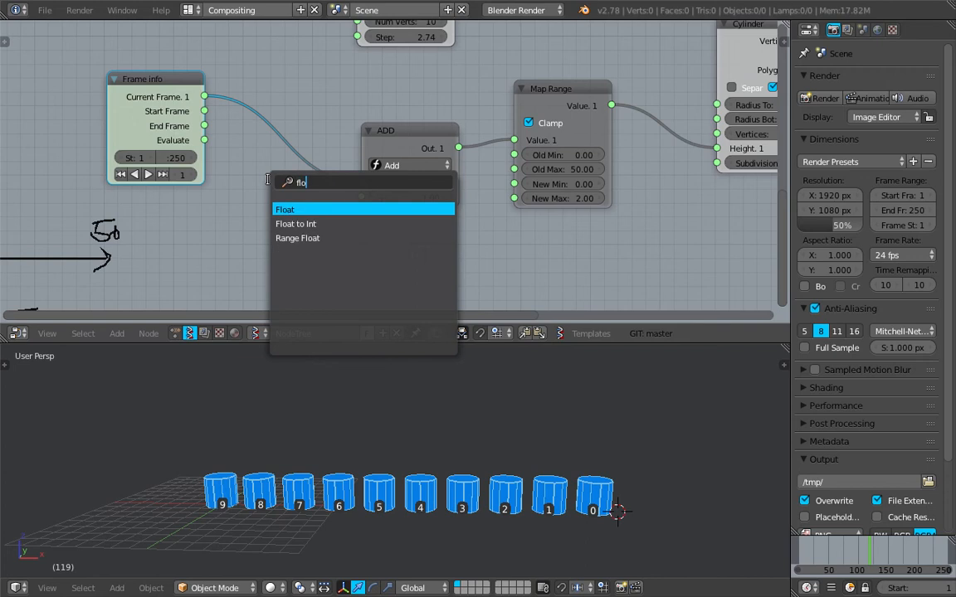
pyautogui.write('at ra')
pyautogui.write('range f')
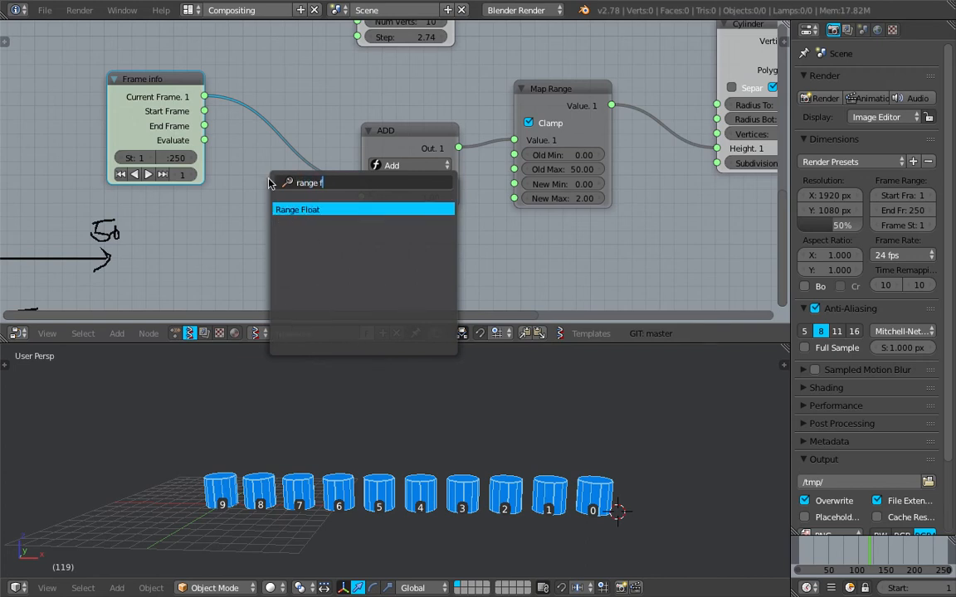
pyautogui.press('Return')
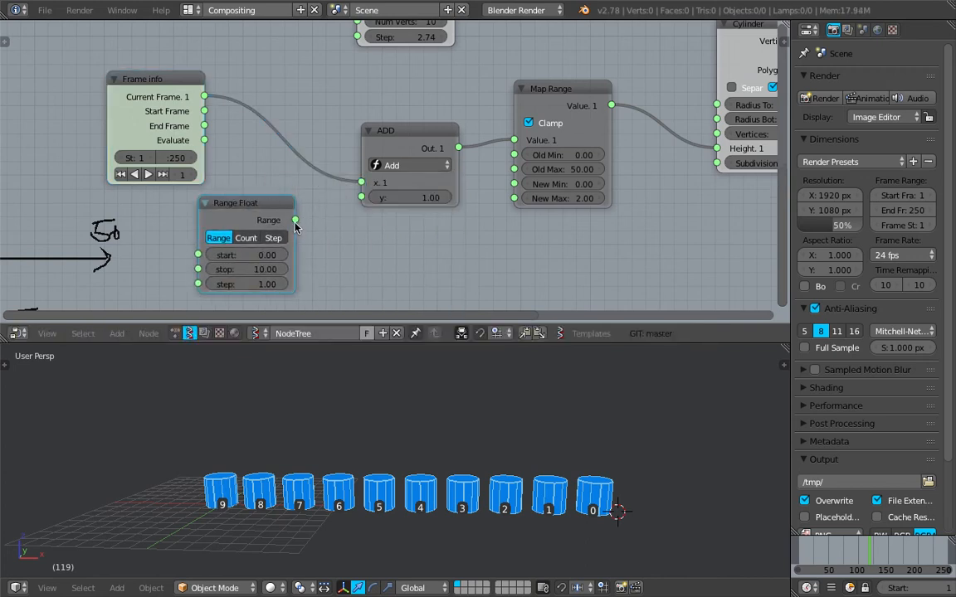
# - Connect the Range Float output to the Add node's y input, and set it to Count mode with start -100 and stop 0
pyautogui.moveTo(275, 232); pyautogui.dragTo(290, 197, button='middle')
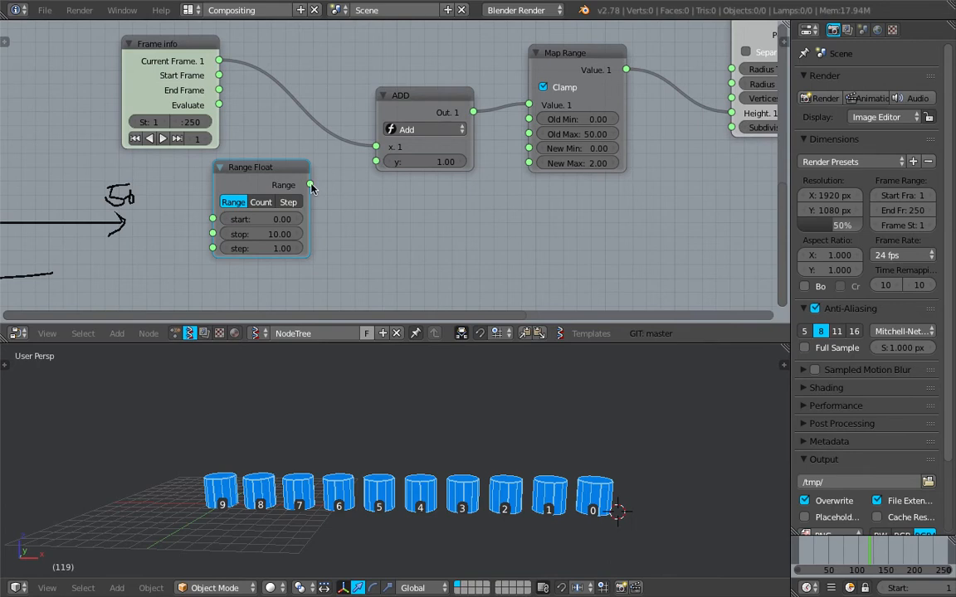
pyautogui.moveTo(309, 184); pyautogui.dragTo(376, 161)
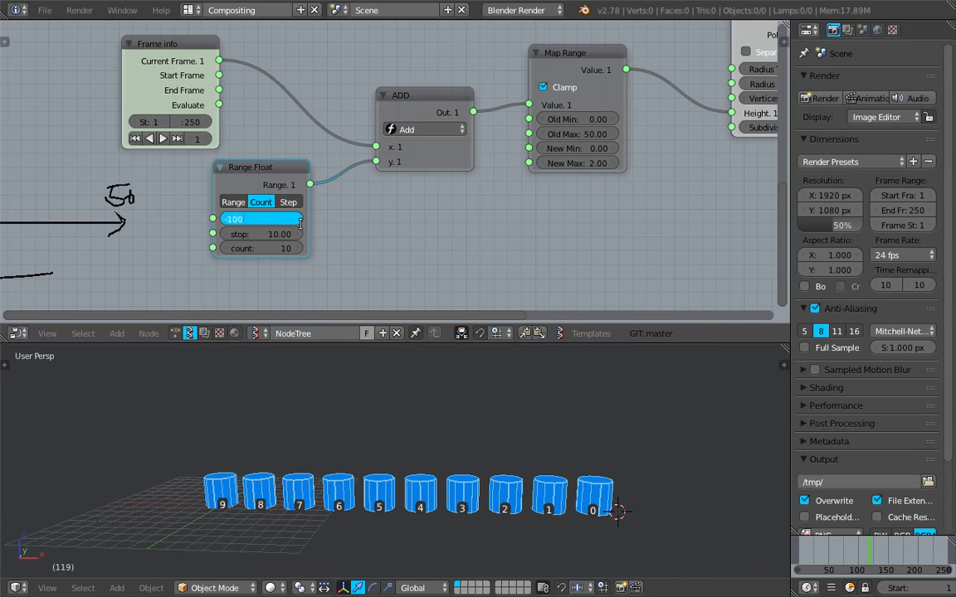
pyautogui.write('0')
pyautogui.press('Tab')
pyautogui.write('0')
pyautogui.press('Return')
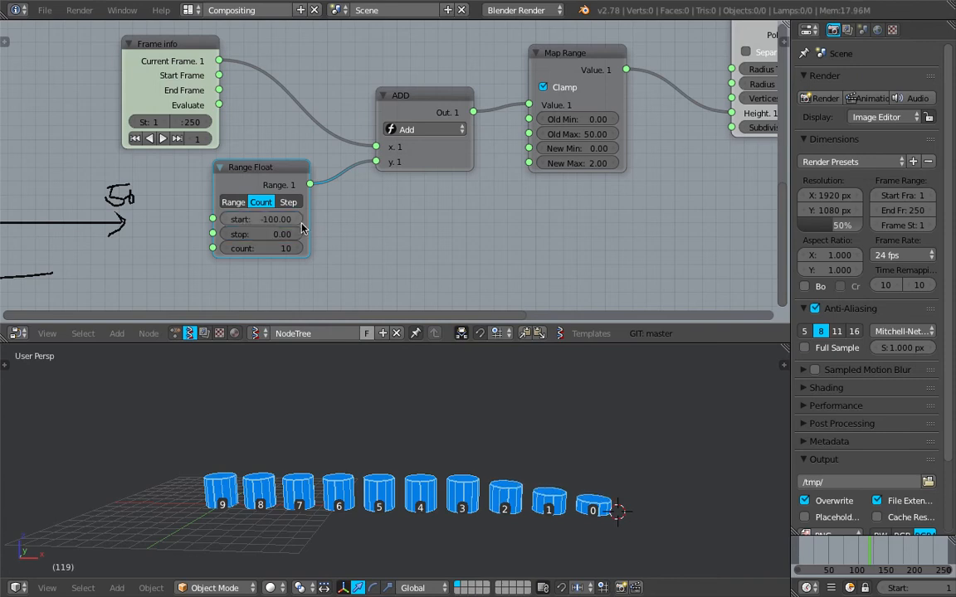
pyautogui.scroll(3, 414, 172)
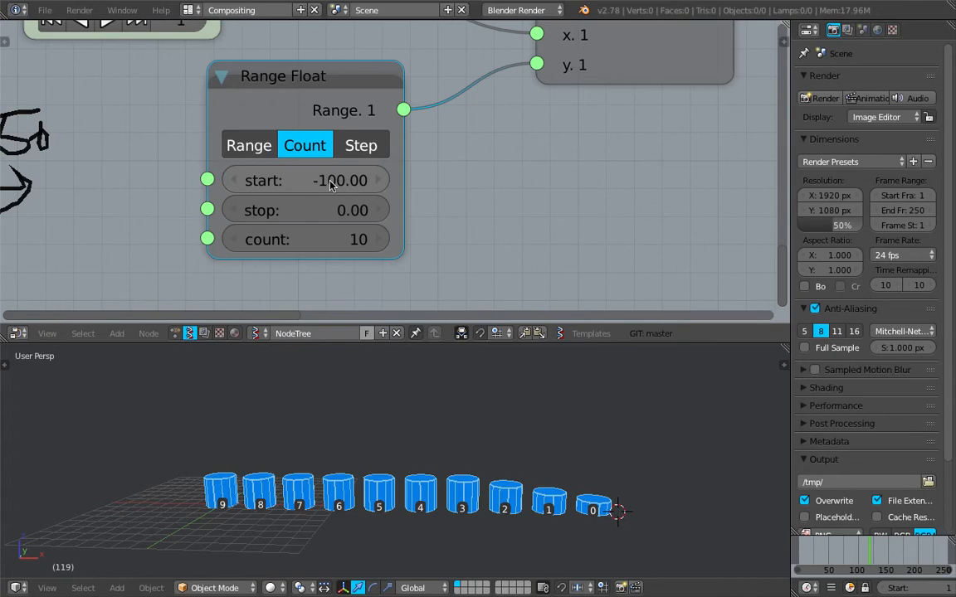
pyautogui.scroll(-1, 499, 196)
pyautogui.scroll(-2, 499, 196)
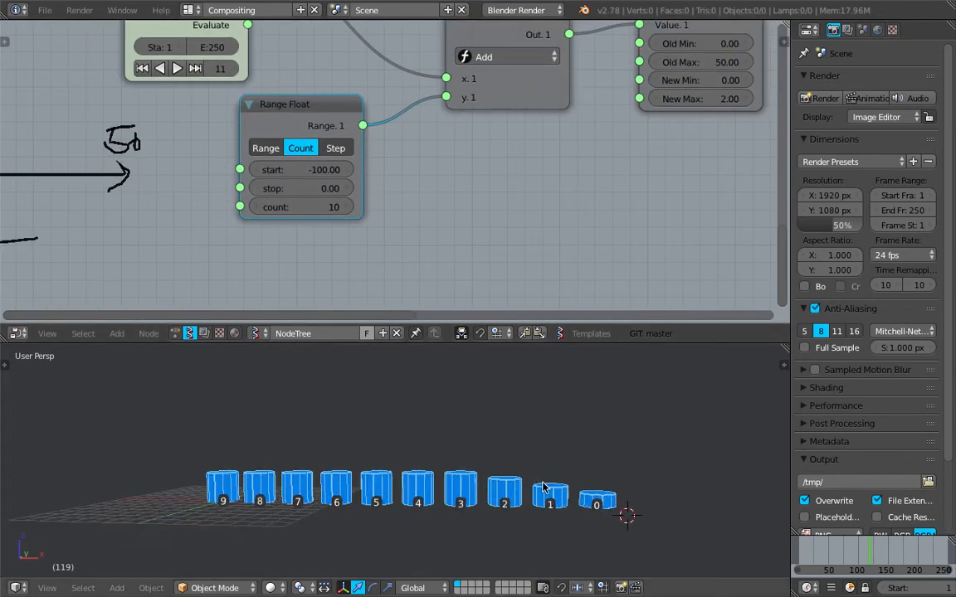
# - Play the staggered cylinder animation from the beginning of the timeline, stop it, and save the file
pyautogui.click(798, 558)
pyautogui.click(608, 433)
pyautogui.moveTo(608, 430); pyautogui.dragTo(606, 434, button='middle')
pyautogui.hotkey('alt', 'a')
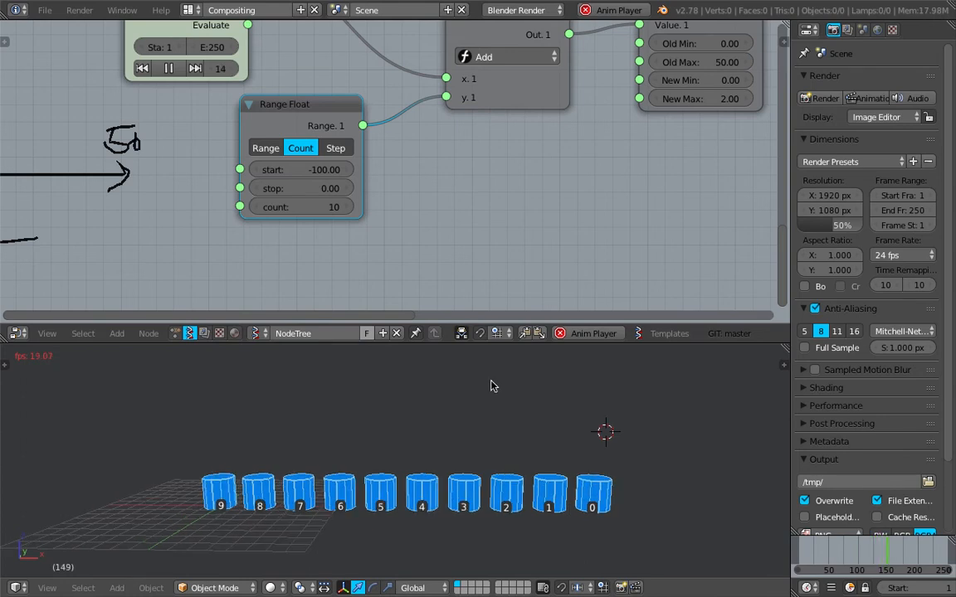
pyautogui.click(819, 552)
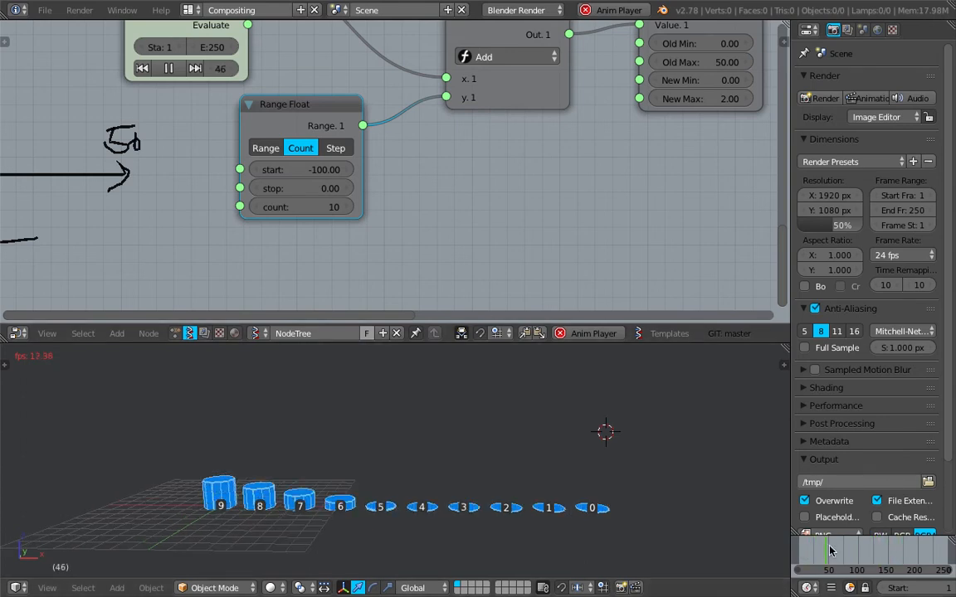
pyautogui.moveTo(469, 184); pyautogui.dragTo(462, 200, button='middle')
pyautogui.press('Escape')
pyautogui.hotkey('ctrl', 's')
pyautogui.click(462, 202)
# - Set the Map Range node's Old Max to 30 and save over the existing file
pyautogui.moveTo(434, 139); pyautogui.dragTo(240, 224, button='middle')
pyautogui.click(488, 163)
pyautogui.write('3')
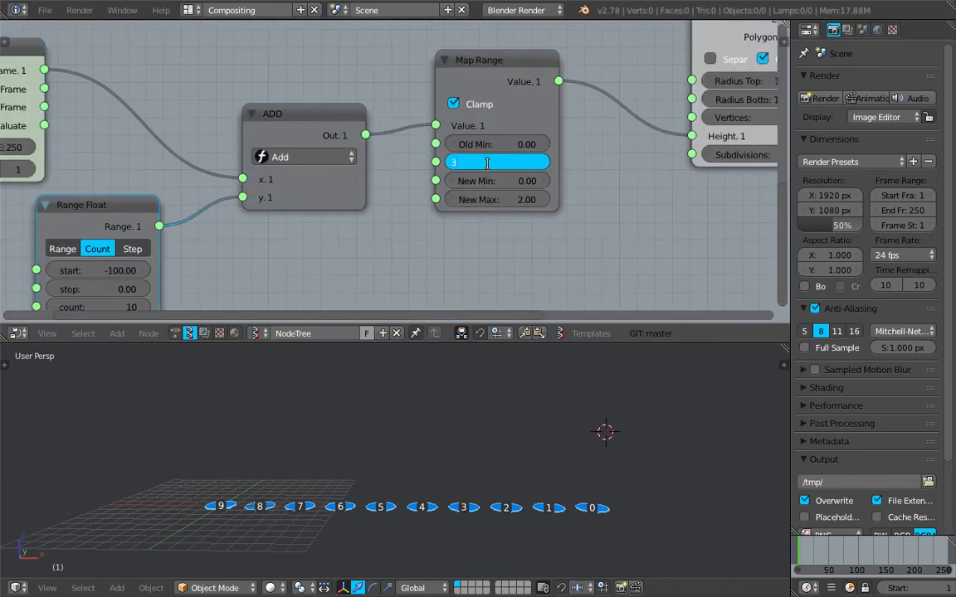
pyautogui.write('0')
pyautogui.press('Return')
pyautogui.moveTo(480, 163); pyautogui.dragTo(348, 190, button='middle')
pyautogui.hotkey('ctrl', 's')
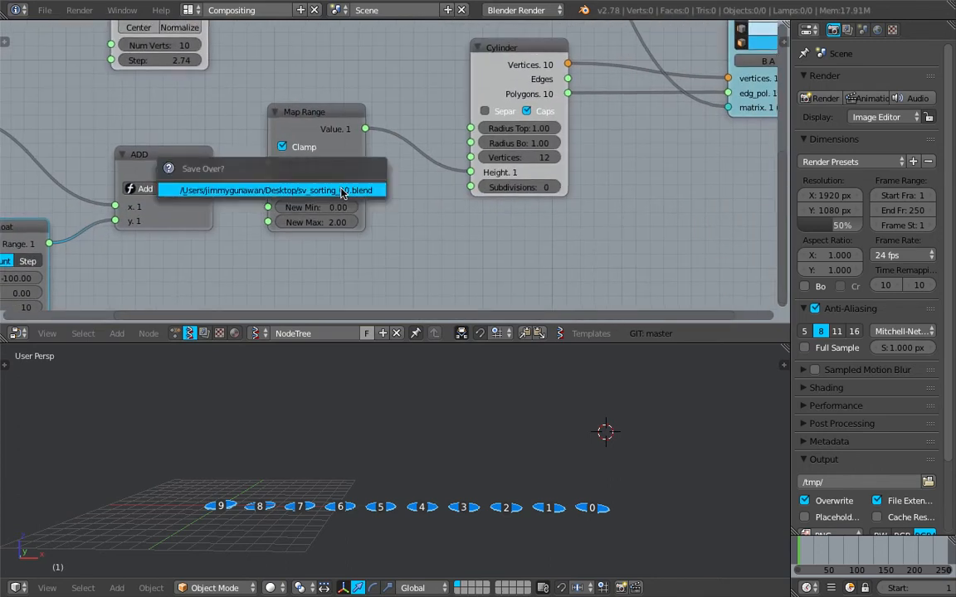
pyautogui.click(348, 190)
# - Move the Cylinder node farther from the Map Range node and save the file
pyautogui.moveTo(484, 72); pyautogui.dragTo(527, 71)
pyautogui.moveTo(442, 123); pyautogui.dragTo(444, 115, button='middle')
pyautogui.scroll(3, 443, 115)
pyautogui.hotkey('ctrl', 's')
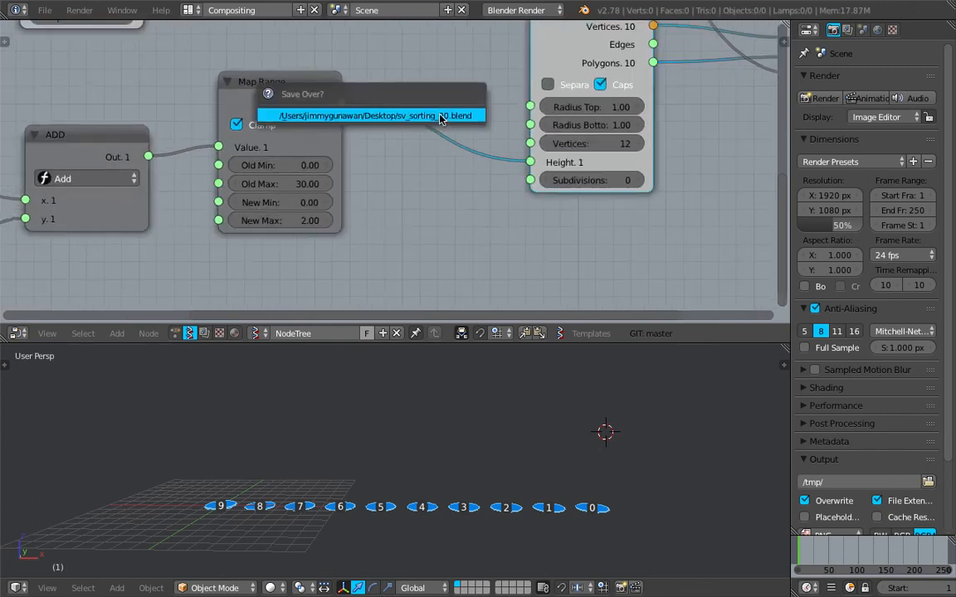
pyautogui.click(439, 116)
# - Set the Map Range node's New Max to 1
pyautogui.scroll(2, 432, 120)
pyautogui.click(293, 211)
pyautogui.moveTo(293, 211); pyautogui.dragTo(290, 176, button='middle')
# - Insert an Easing 0..1 node between Map Range and Cylinder, and space the nodes to make room for its curve preview
pyautogui.hotkey('shift', 'a')
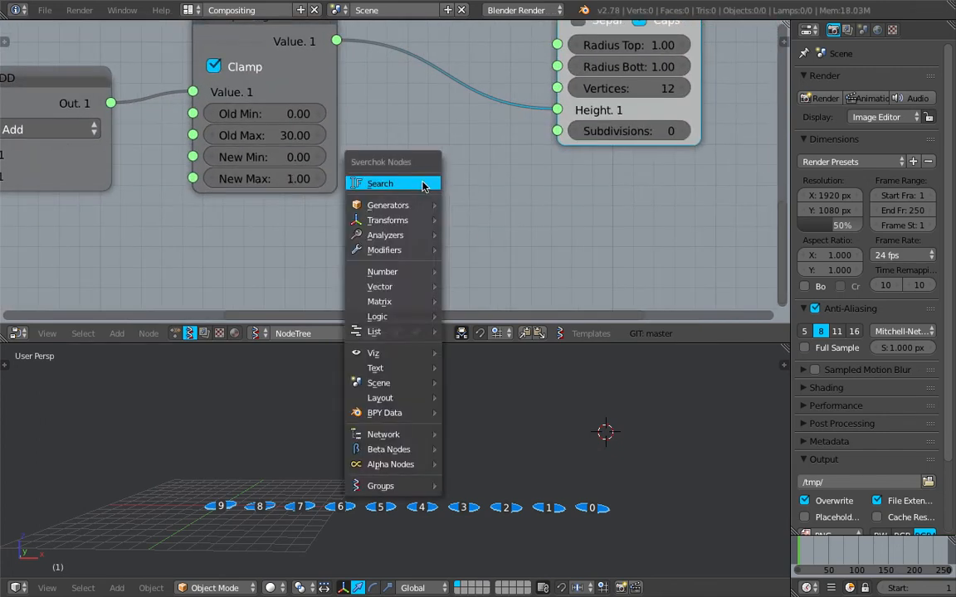
pyautogui.click(426, 184)
pyautogui.press('BackSpace')
pyautogui.write('eas')
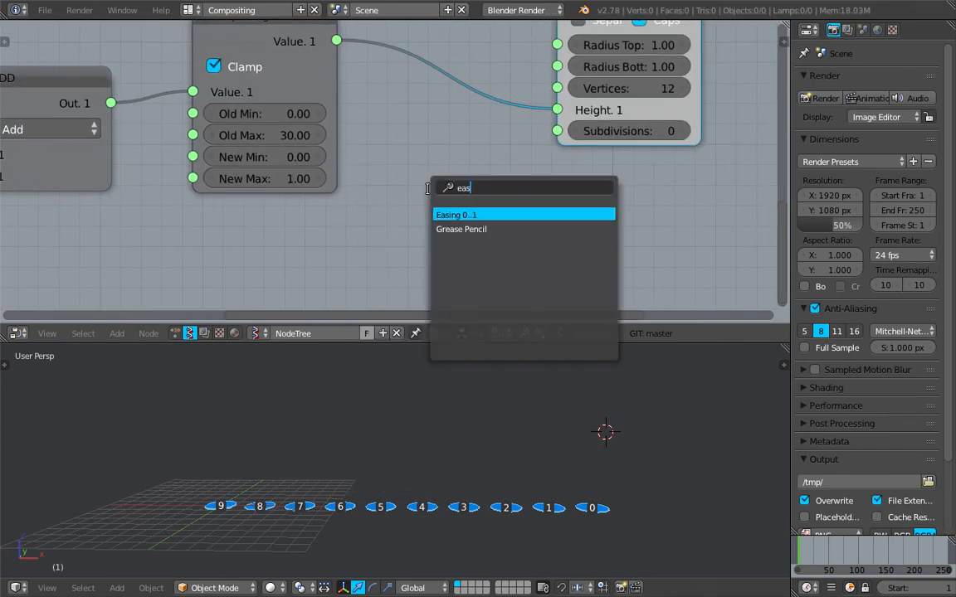
pyautogui.press('Return')
pyautogui.click(388, 27)
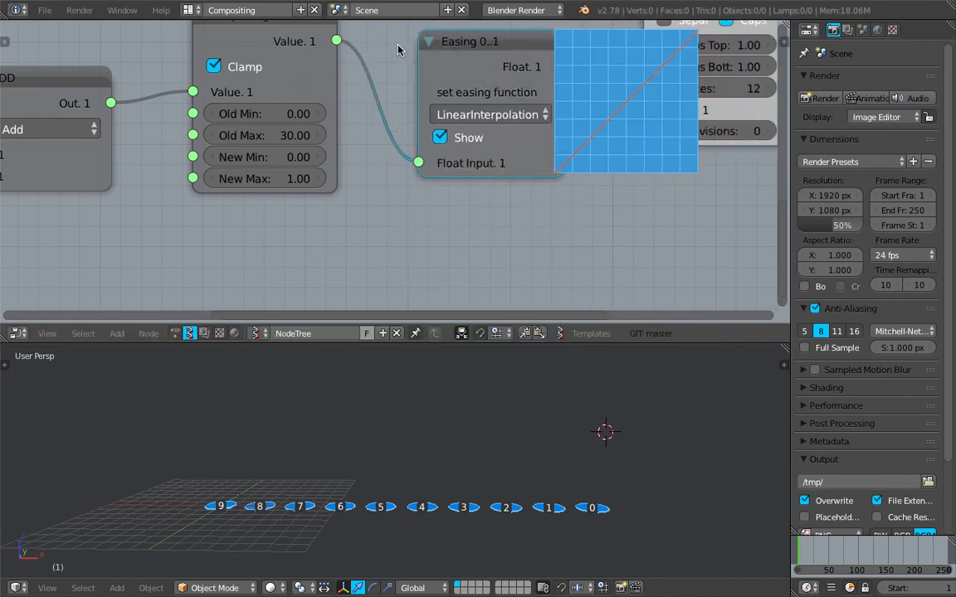
pyautogui.moveTo(439, 78); pyautogui.dragTo(406, 110, button='middle')
pyautogui.moveTo(456, 70); pyautogui.dragTo(410, 87)
pyautogui.moveTo(417, 129); pyautogui.dragTo(395, 147, button='middle')
pyautogui.scroll(-1, 580, 132)
pyautogui.moveTo(554, 76); pyautogui.dragTo(616, 85)
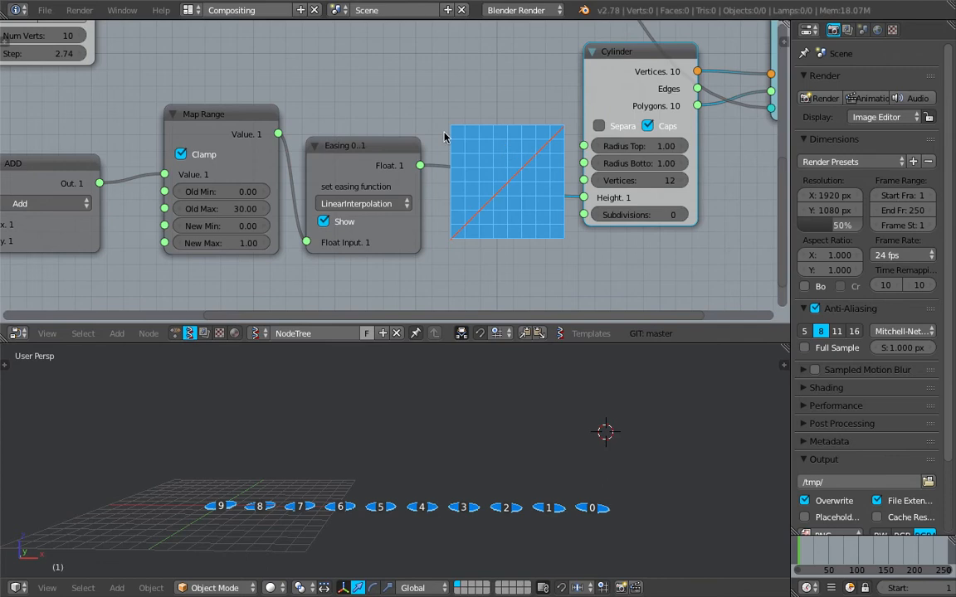
# - Set the Easing node's function to BackEaseOut
pyautogui.click(406, 215)
pyautogui.scroll(1, 348, 202)
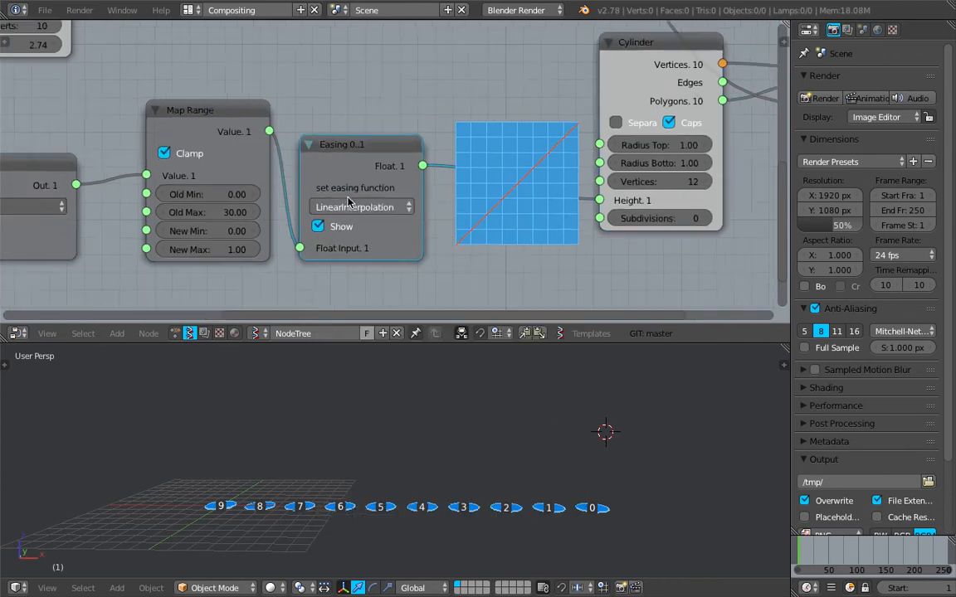
pyautogui.scroll(1, 352, 199)
pyautogui.click(408, 214)
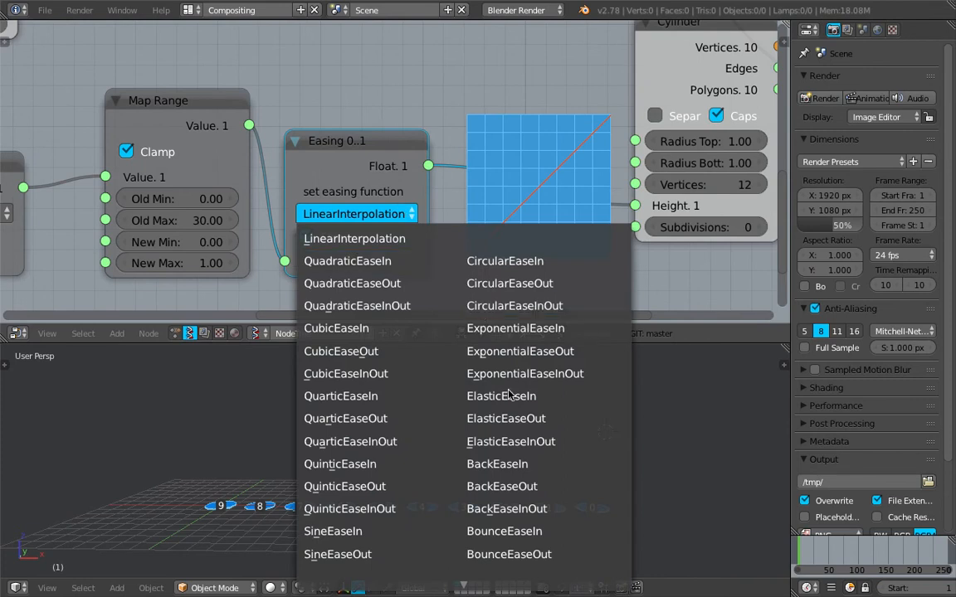
pyautogui.click(549, 485)
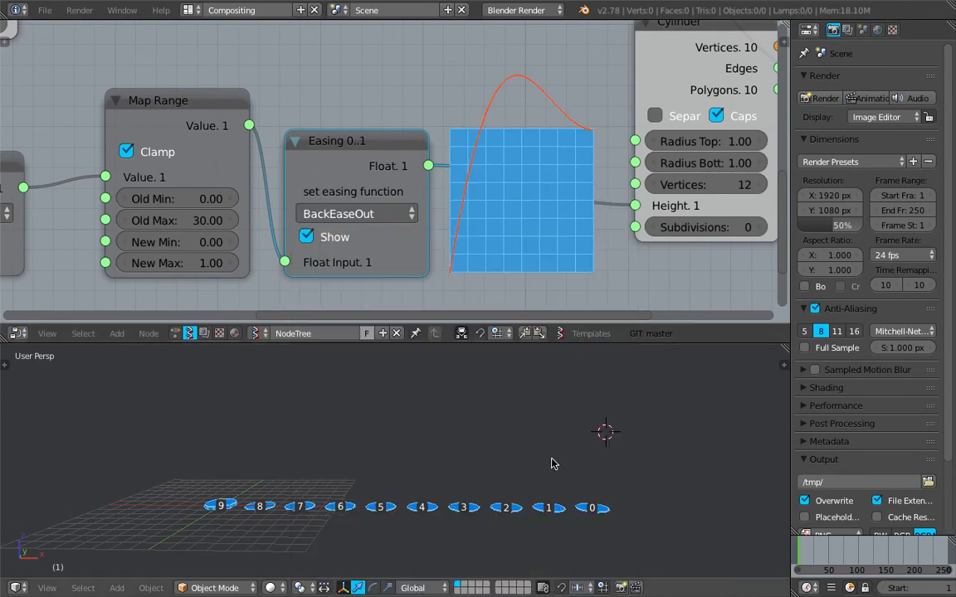
# - Play the animation to preview the BackEaseOut motion on the cylinders, stop it, and save the file
pyautogui.hotkey('alt', 'a')
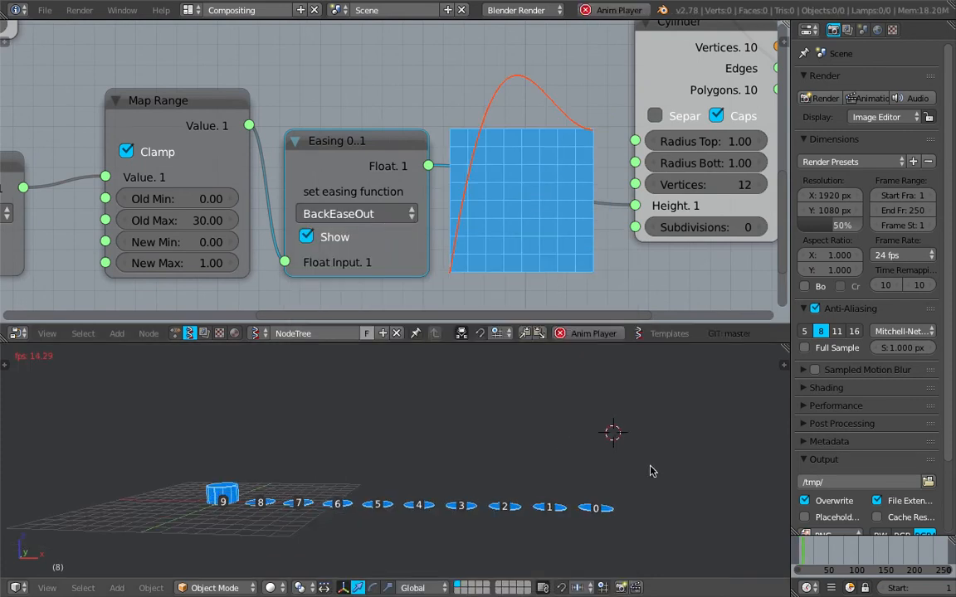
pyautogui.scroll(2, 314, 517)
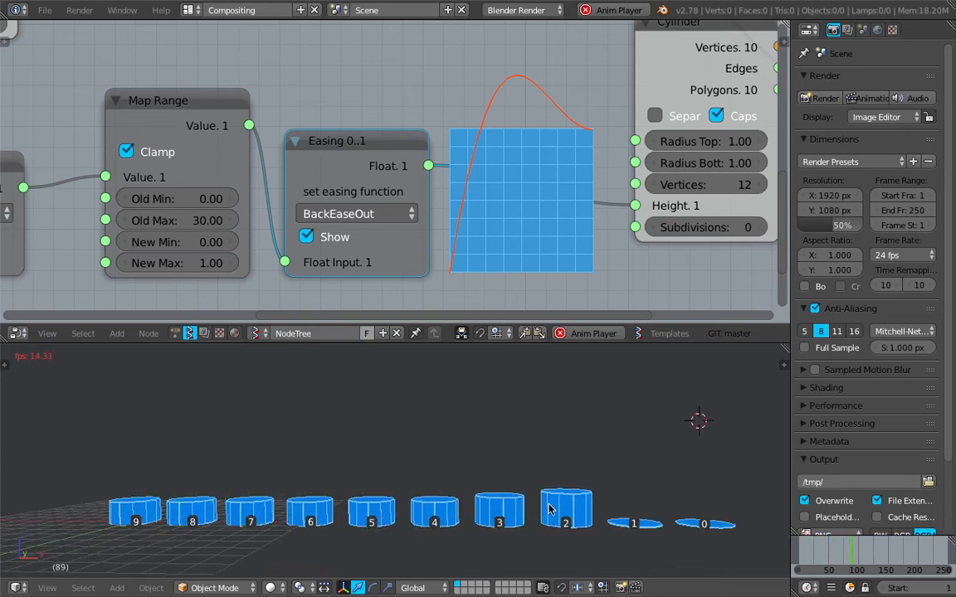
pyautogui.press('Escape')
pyautogui.hotkey('ctrl', 's')
pyautogui.click(595, 446)
pyautogui.scroll(-1, 496, 216)
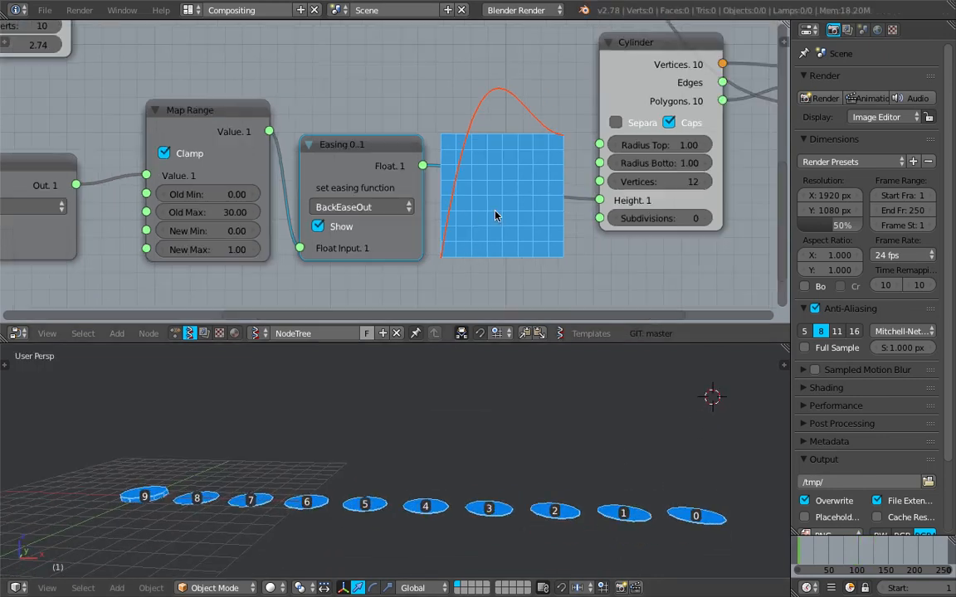
# - Set the Map Range node's Old Max to 20
pyautogui.moveTo(232, 208); pyautogui.dragTo(325, 199, button='middle')
pyautogui.click(325, 201)
pyautogui.write('20')
pyautogui.press('Return')
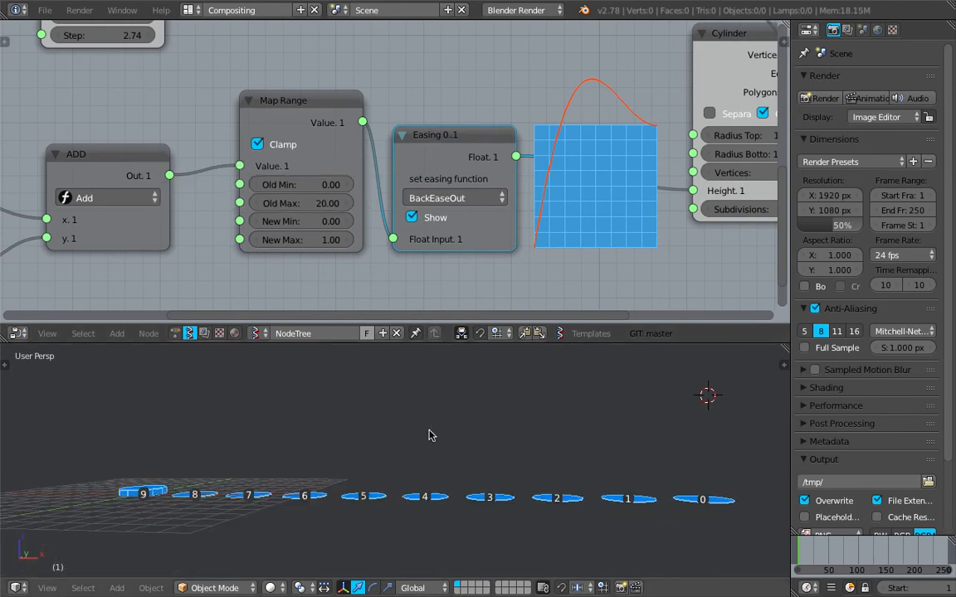
# - Preview the cylinders' animation with the shortened Map Range input, stop playback, and save the file
pyautogui.hotkey('alt', 'a')
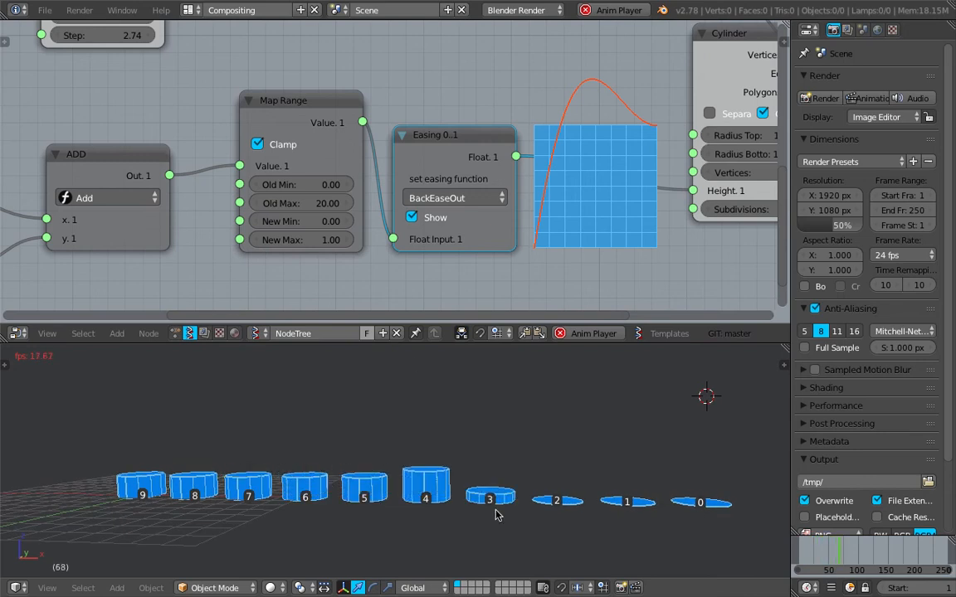
pyautogui.press('Escape')
pyautogui.hotkey('ctrl', 's')
pyautogui.click(578, 398)
# - Shift the Map Range node slightly away from the Easing node and save the file
pyautogui.moveTo(400, 146); pyautogui.dragTo(441, 151, button='middle')
pyautogui.moveTo(364, 104); pyautogui.dragTo(357, 103)
pyautogui.moveTo(516, 160); pyautogui.dragTo(535, 144, button='middle')
pyautogui.hotkey('ctrl', 's')
pyautogui.click(531, 145)
# - Set the Map Range node's Old Max to 30 and scrub the timeline forward to frame 146
pyautogui.moveTo(374, 176); pyautogui.dragTo(511, 137, button='middle')
pyautogui.click(507, 151)
pyautogui.write('30')
pyautogui.press('Return')
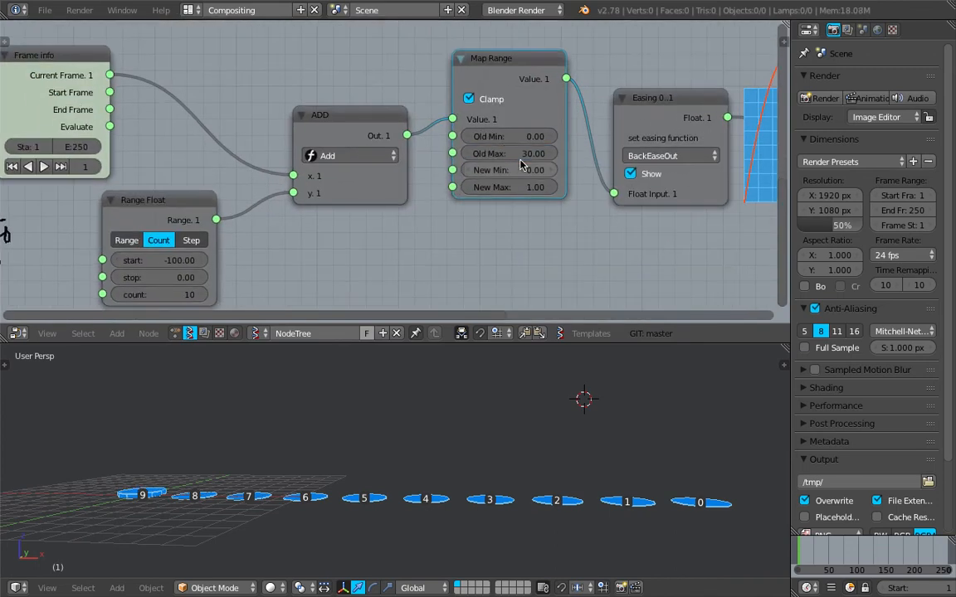
pyautogui.moveTo(810, 550); pyautogui.dragTo(886, 543)
# - Move the Add and Range Float nodes farther from the Map Range node to make room, and save the file
pyautogui.moveTo(391, 204)
pyautogui.mouseDown(button='middle')
pyautogui.moveTo(444, 199)
pyautogui.moveTo(554, 160)
pyautogui.mouseUp(button='middle')
pyautogui.scroll(-2, 374, 162)
pyautogui.moveTo(329, 166); pyautogui.dragTo(281, 184)
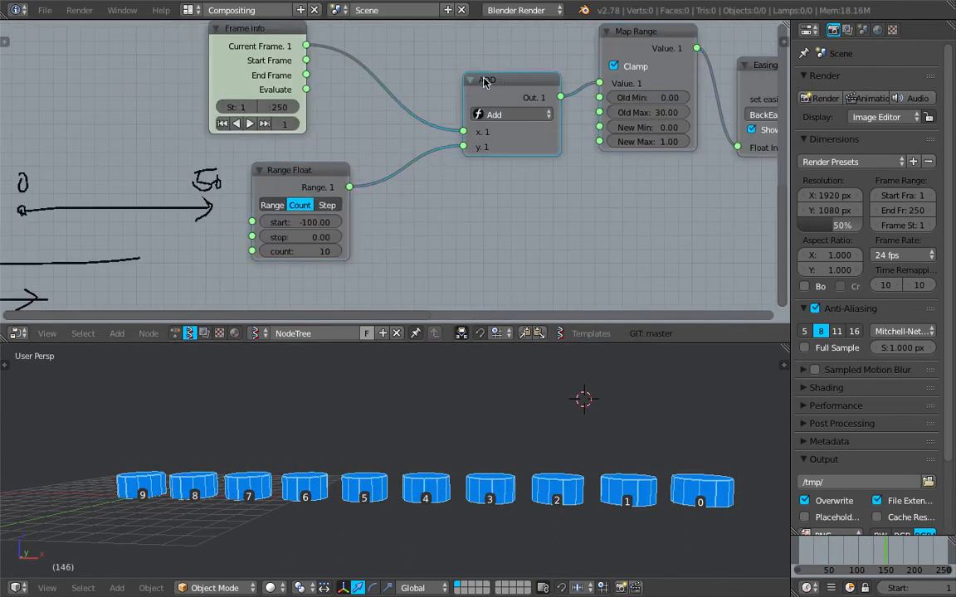
pyautogui.moveTo(465, 110); pyautogui.dragTo(403, 116)
pyautogui.moveTo(315, 170); pyautogui.dragTo(269, 186)
pyautogui.hotkey('ctrl', 's')
pyautogui.click(273, 188)
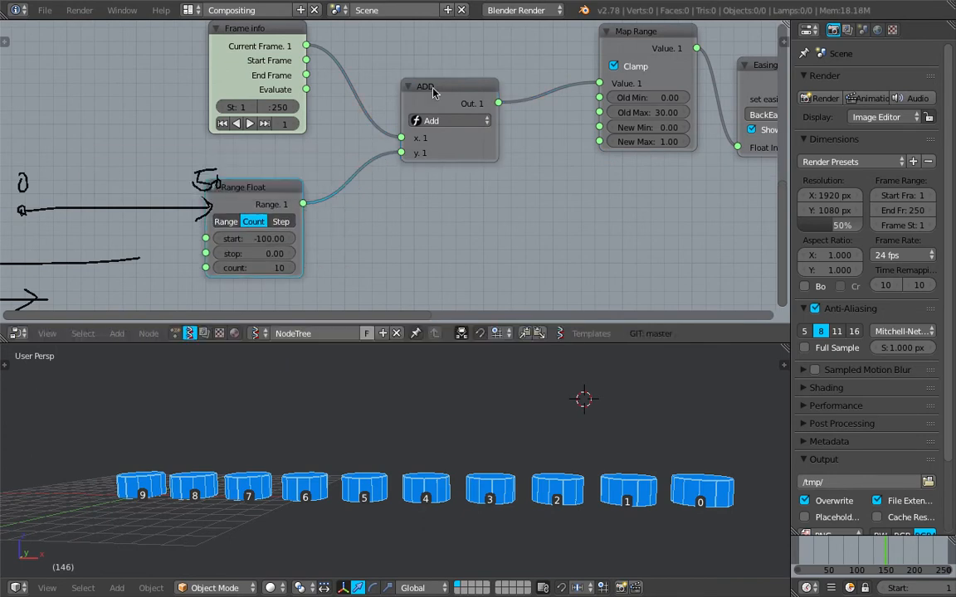
# - Move the Add node closer to Frame info and insert a duplicate of it into the link to Map Range
pyautogui.moveTo(433, 93); pyautogui.dragTo(376, 91)
pyautogui.hotkey('shift', 'd')
pyautogui.click(492, 89)
# - Add a Random Num Gen node in Float mode with seed 37 and connect its Value to the second Add node's y input
pyautogui.hotkey('shift', 'a')
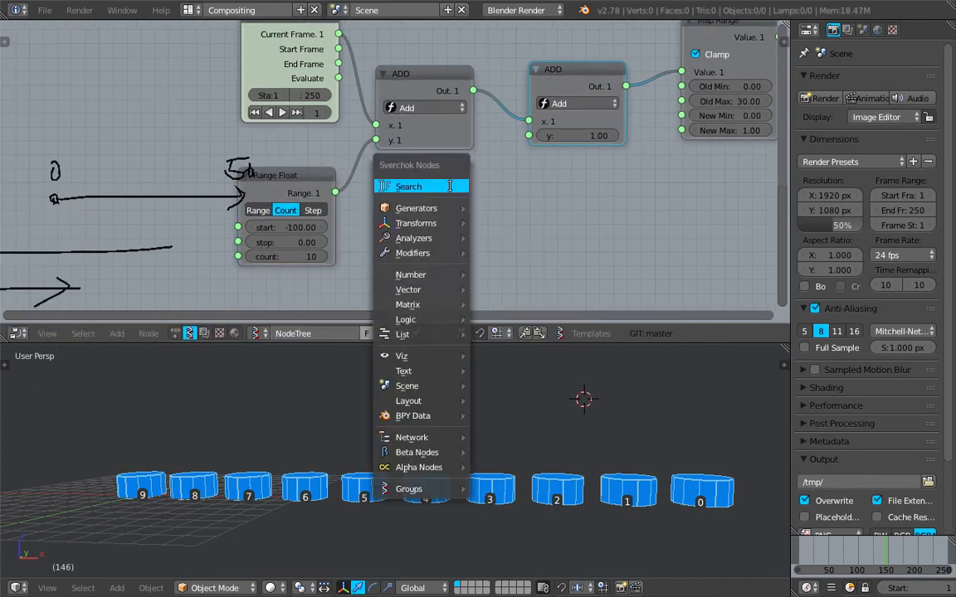
pyautogui.click(415, 183)
pyautogui.write('random num')
pyautogui.press('Return')
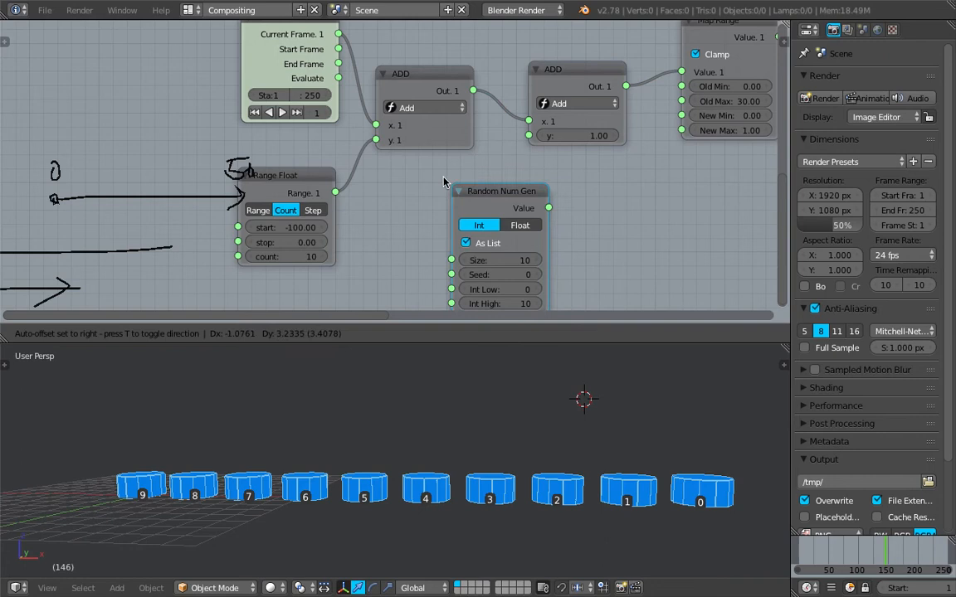
pyautogui.click(455, 215)
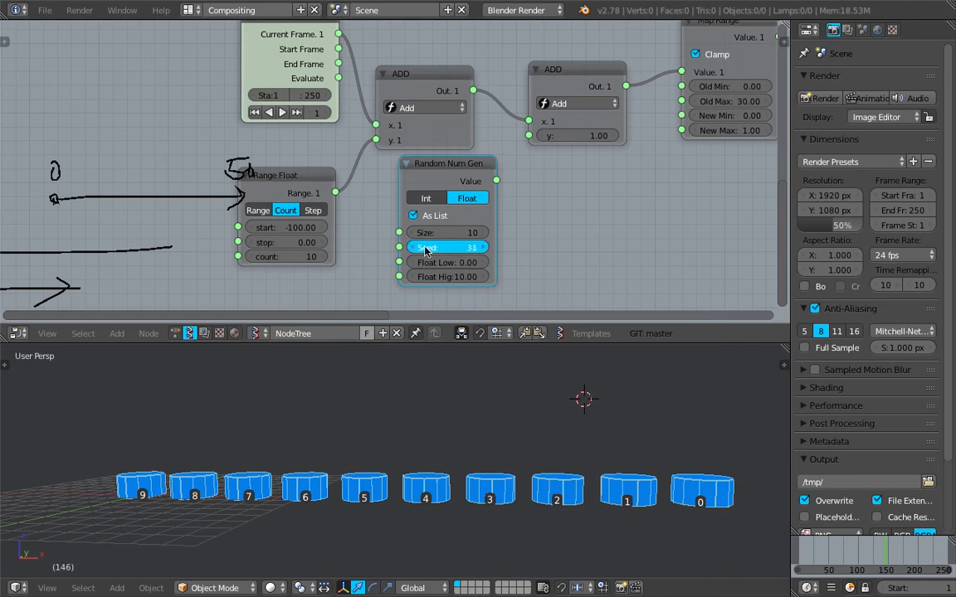
pyautogui.moveTo(497, 181); pyautogui.dragTo(528, 135)
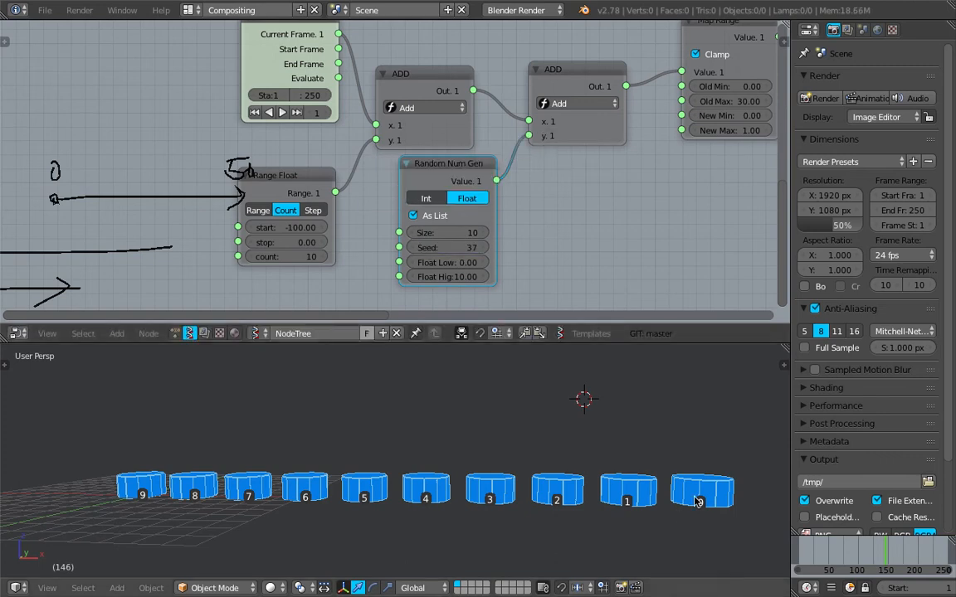
# - Play the animation from frame 0 while setting the Random Num Gen node's Float Low to -20 and Float High to 20
pyautogui.click(799, 564)
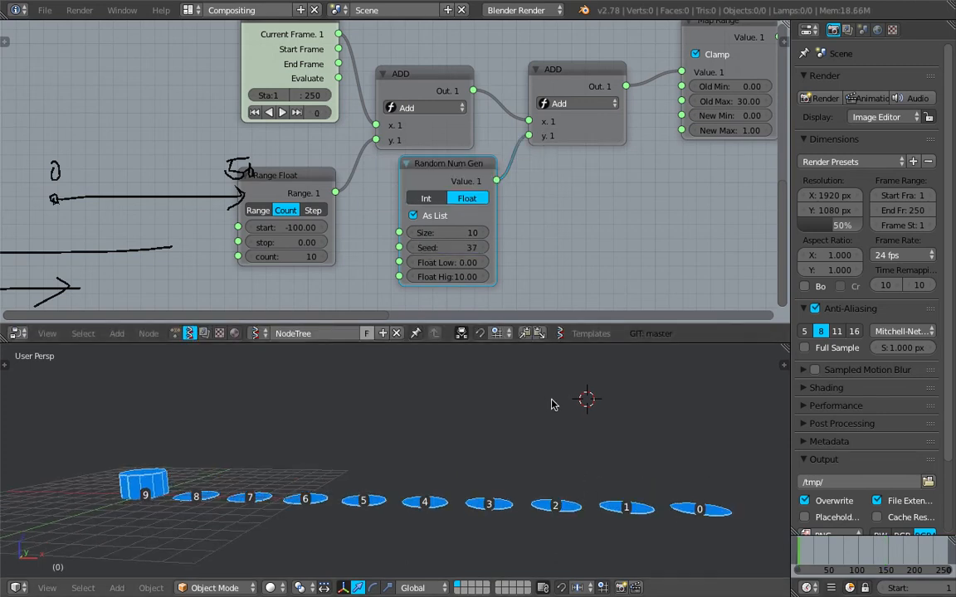
pyautogui.hotkey('alt', 'a')
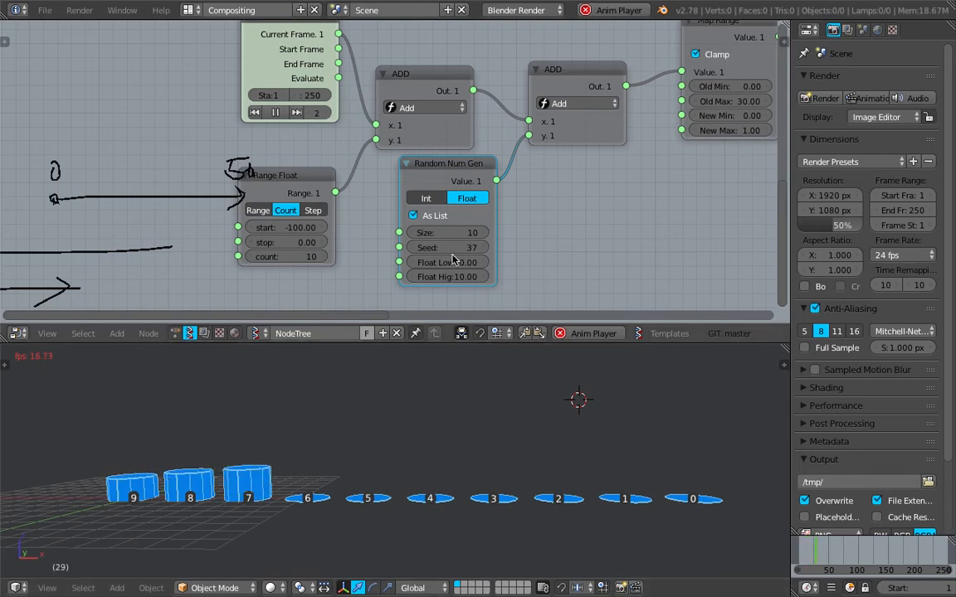
pyautogui.click(451, 262)
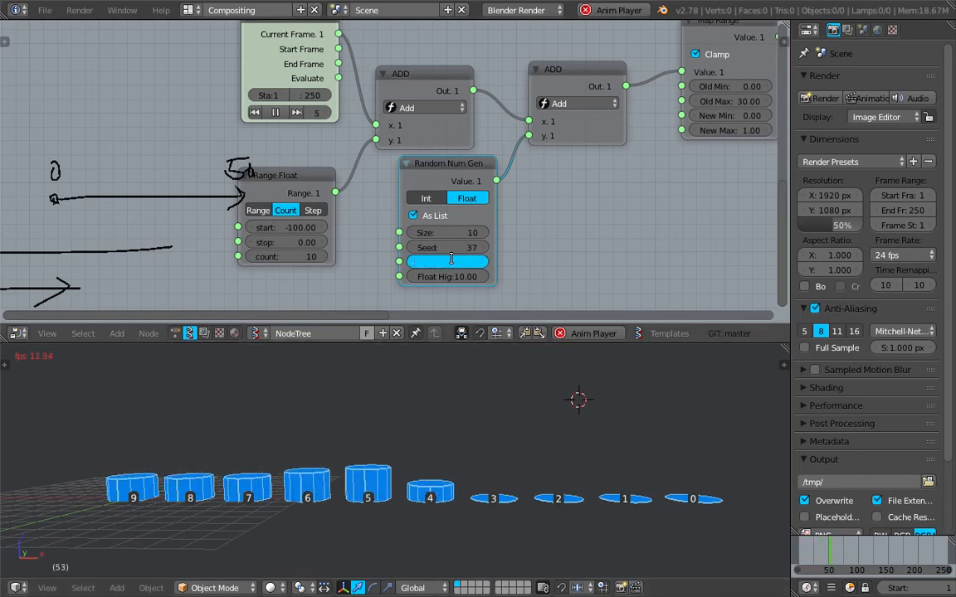
pyautogui.write('-20')
pyautogui.press('Return')
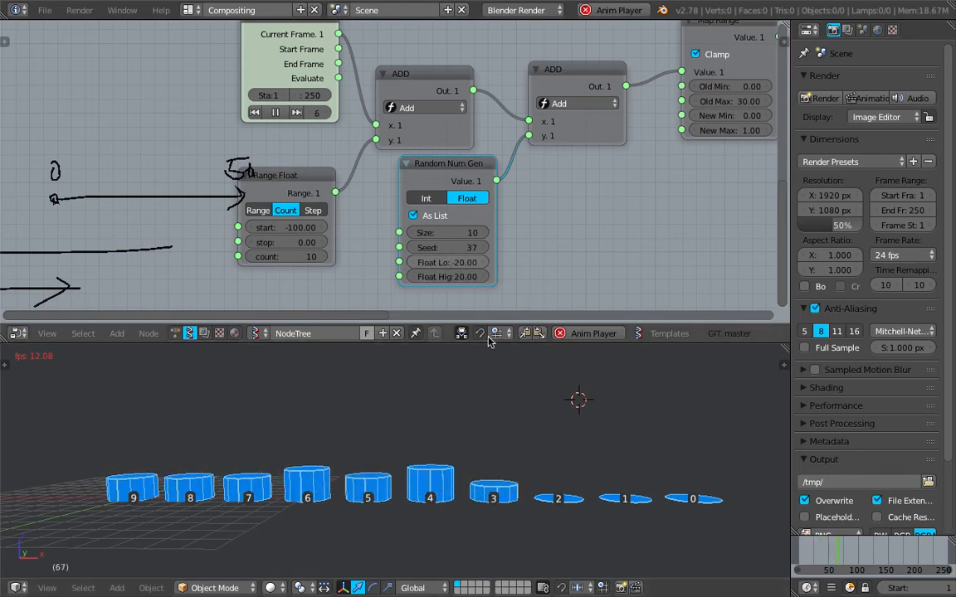
pyautogui.click(802, 555)
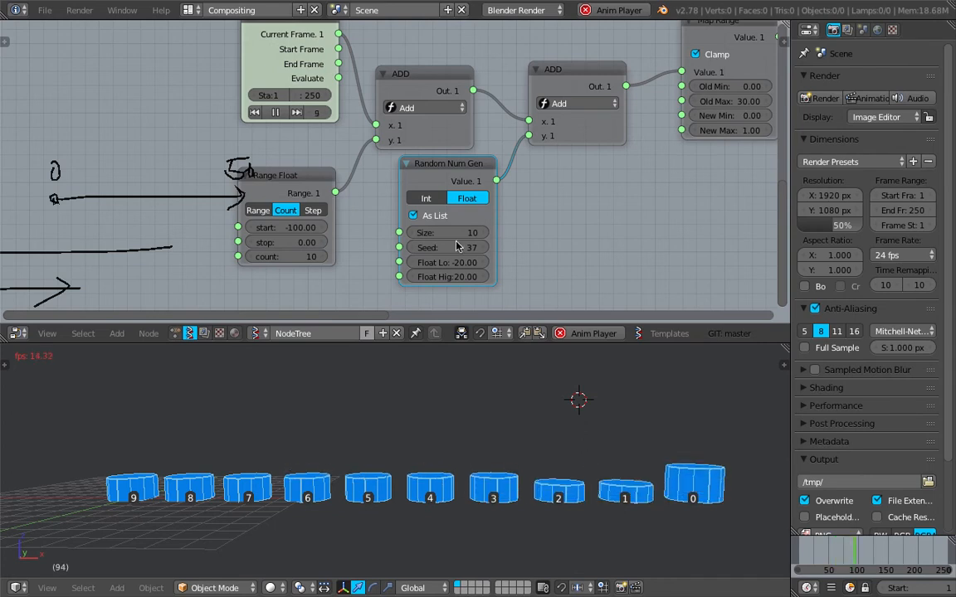
pyautogui.moveTo(577, 186); pyautogui.dragTo(517, 205, button='middle')
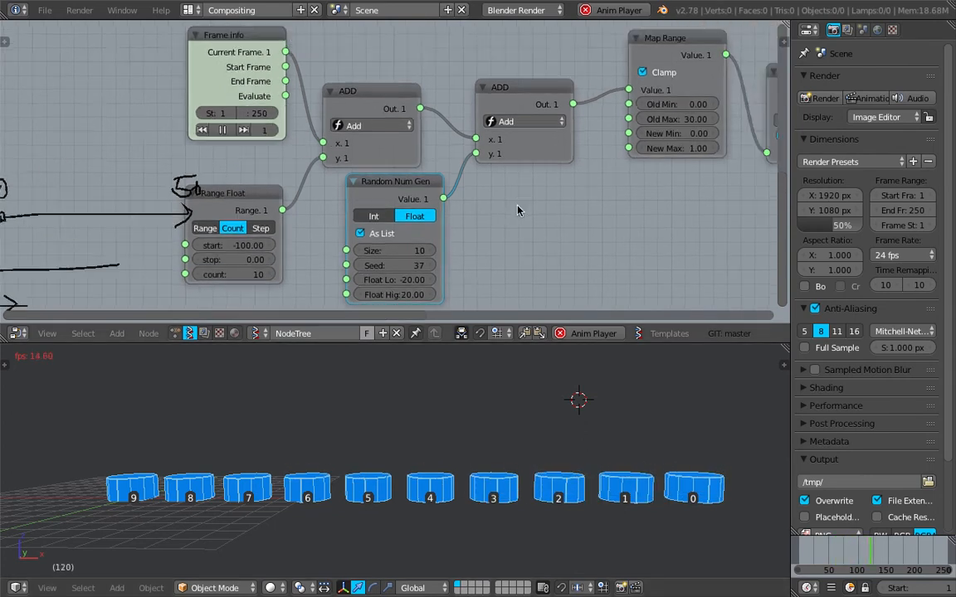
# - Save the current file over the existing version
pyautogui.click(373, 98)
pyautogui.moveTo(450, 128); pyautogui.dragTo(351, 136, button='middle')
pyautogui.moveTo(645, 159); pyautogui.dragTo(415, 185, button='middle')
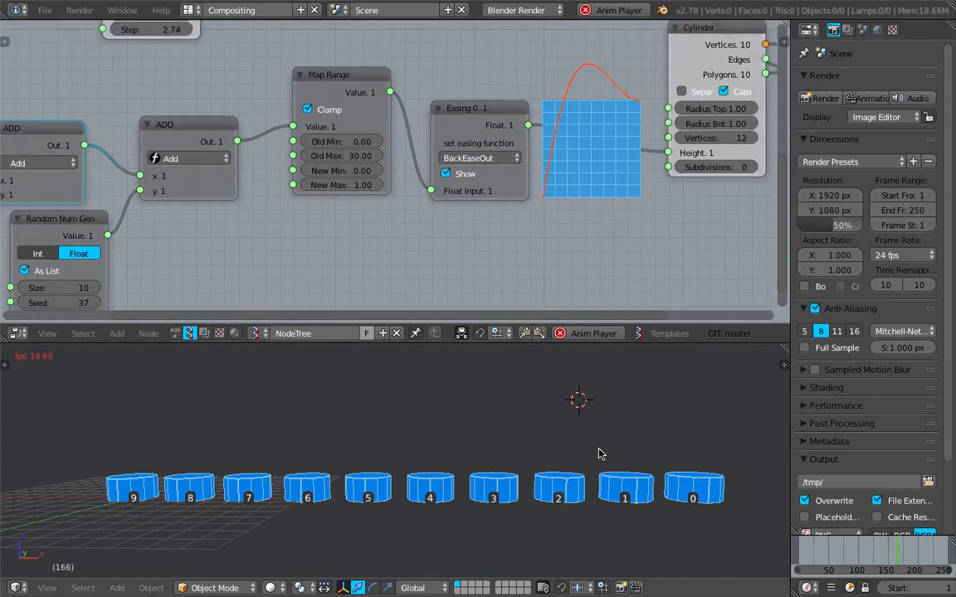
pyautogui.scroll(-1, 600, 470)
pyautogui.hotkey('ctrl', 's')
pyautogui.click(600, 468)
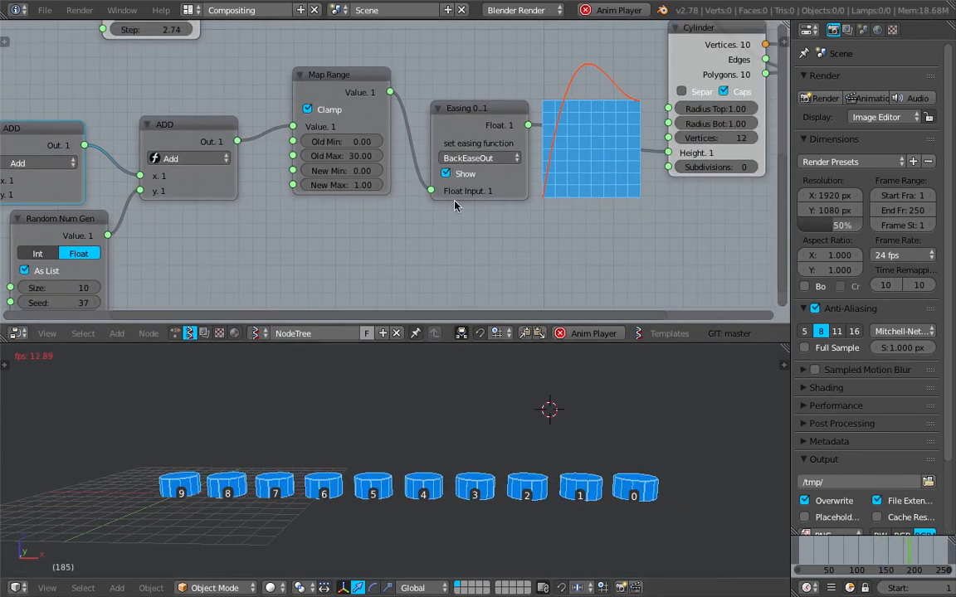
# - Set the Vector in node's X to 0 to put the sort's base point at the origin
pyautogui.moveTo(423, 49); pyautogui.dragTo(460, 205, button='middle')
pyautogui.moveTo(455, 163); pyautogui.dragTo(475, 228, button='middle')
pyautogui.moveTo(224, 257); pyautogui.dragTo(320, 225, button='middle')
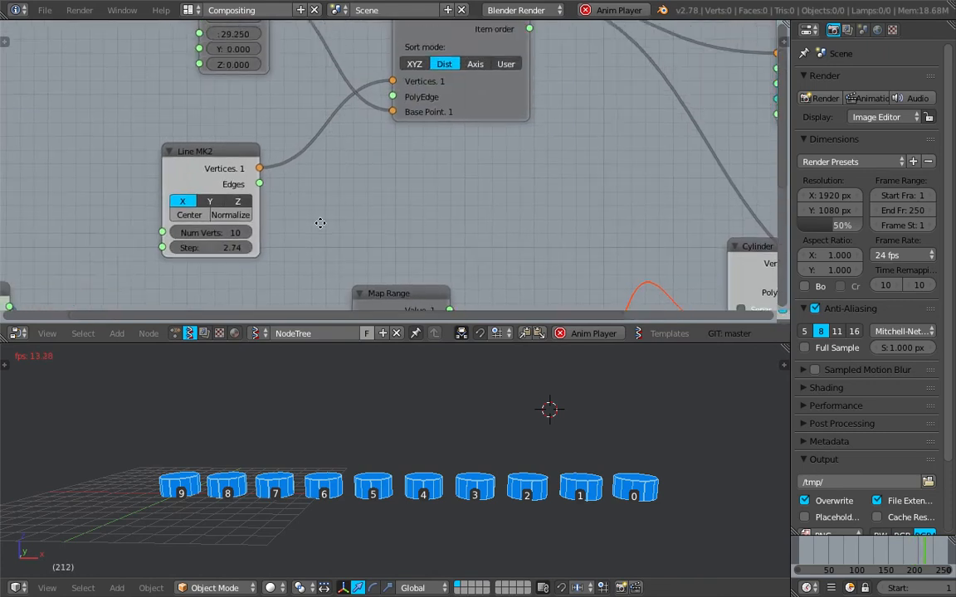
pyautogui.moveTo(363, 158); pyautogui.dragTo(280, 246, button='middle')
pyautogui.moveTo(301, 147); pyautogui.dragTo(291, 185, button='middle')
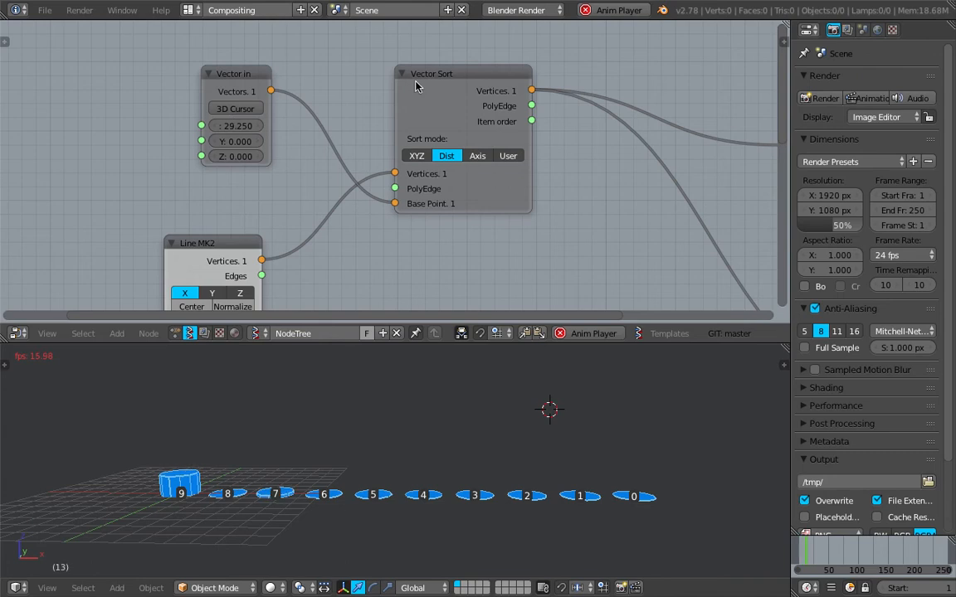
pyautogui.moveTo(237, 125); pyautogui.dragTo(323, 132)
pyautogui.click(239, 127)
pyautogui.write('0')
pyautogui.press('Return')
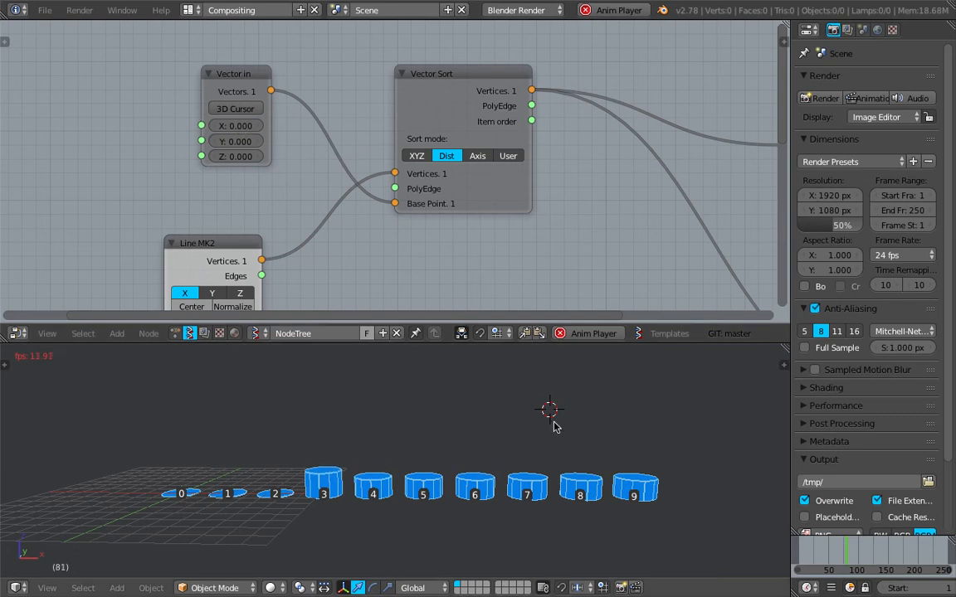
# - Set the Random Num Gen node's Float Low to -10 and Float High to 10
pyautogui.scroll(-10, 380, 288)
pyautogui.hscroll(-4, 380, 288)
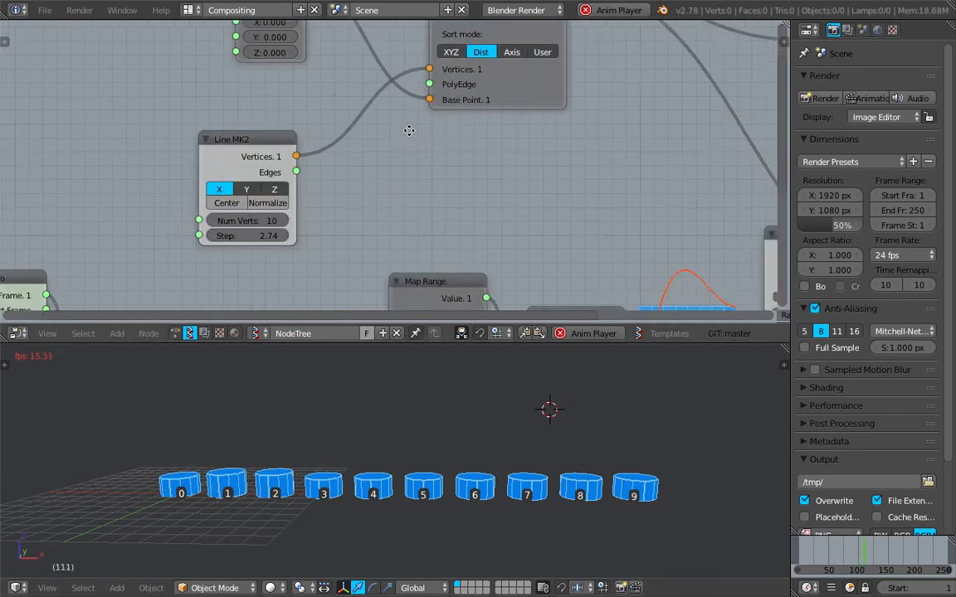
pyautogui.scroll(-5, 366, 218)
pyautogui.hscroll(-5, 365, 217)
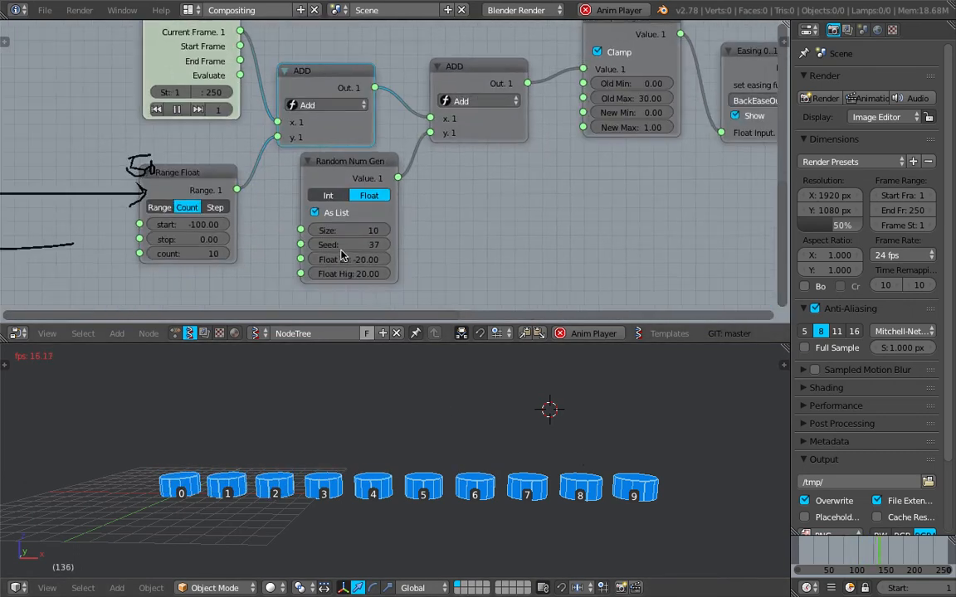
pyautogui.click(362, 259)
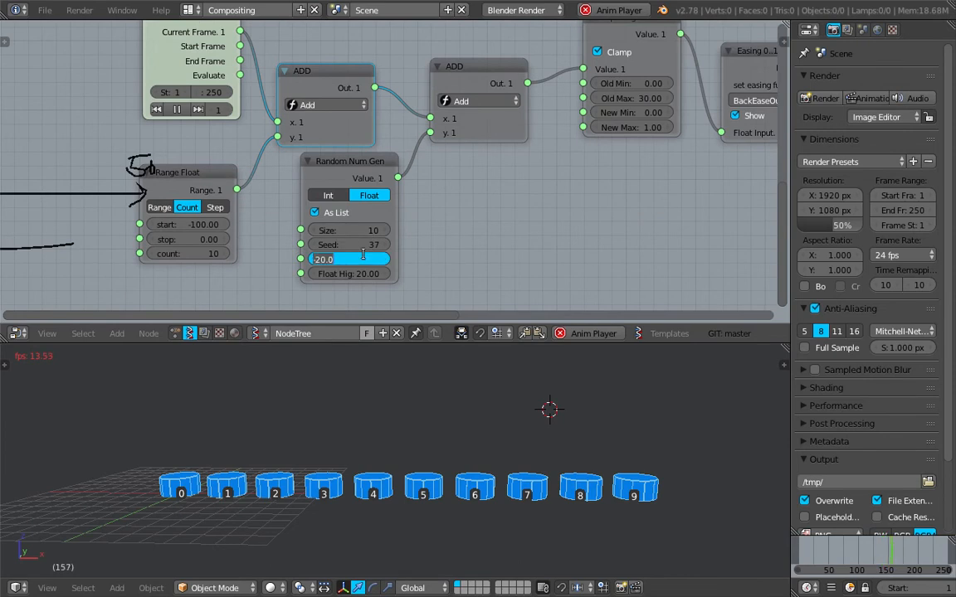
pyautogui.press('Return')
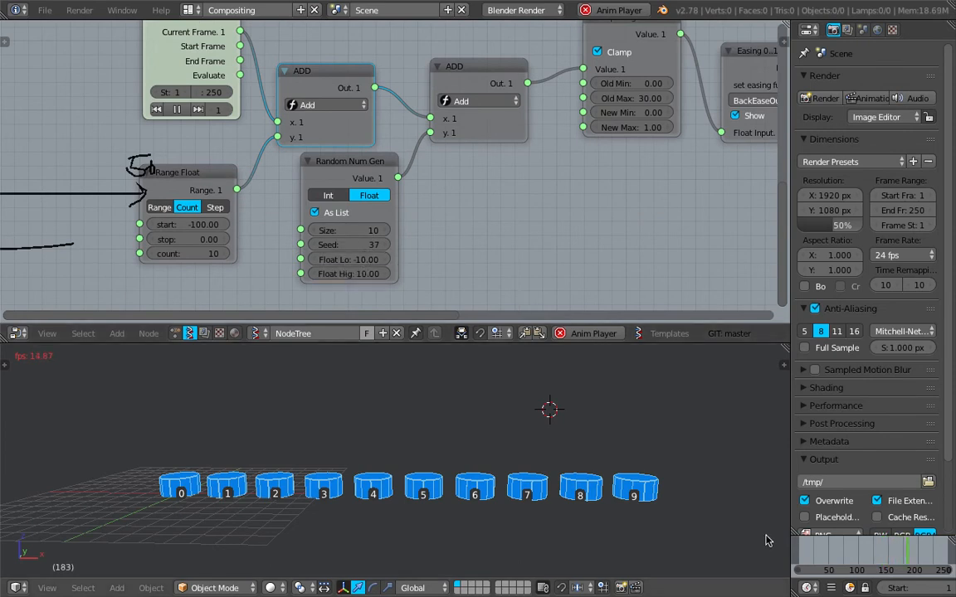
# - Stop the animation playback and save the blend file under the next incremented name, sv_sorting_01.blend
pyautogui.click(567, 516)
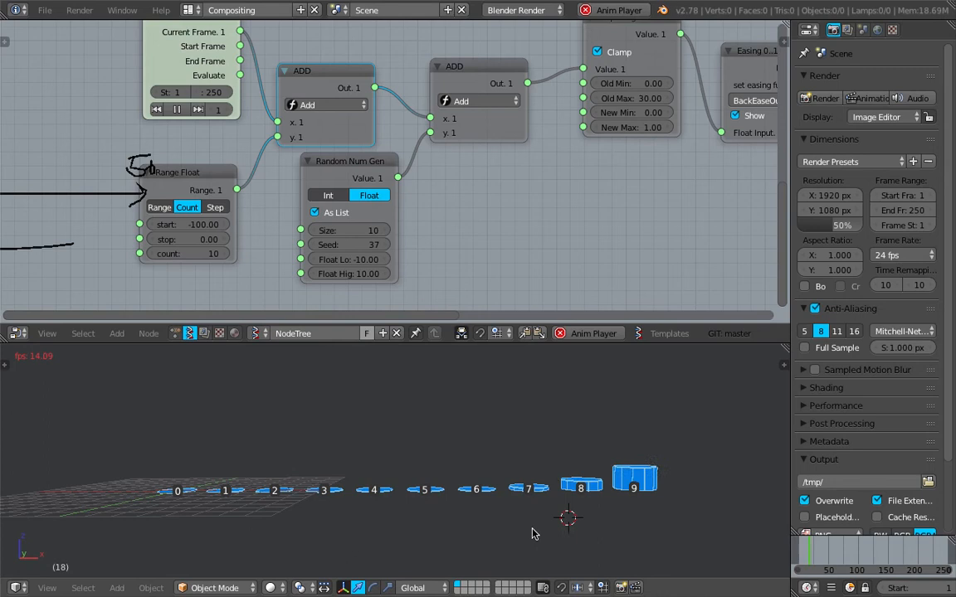
pyautogui.click(465, 536)
pyautogui.click(448, 543)
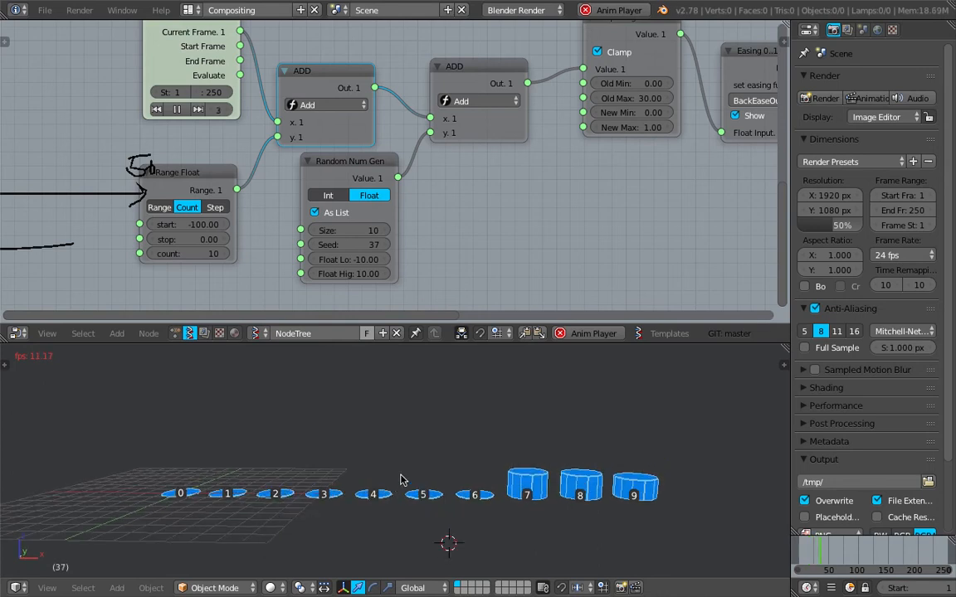
pyautogui.press('Escape')
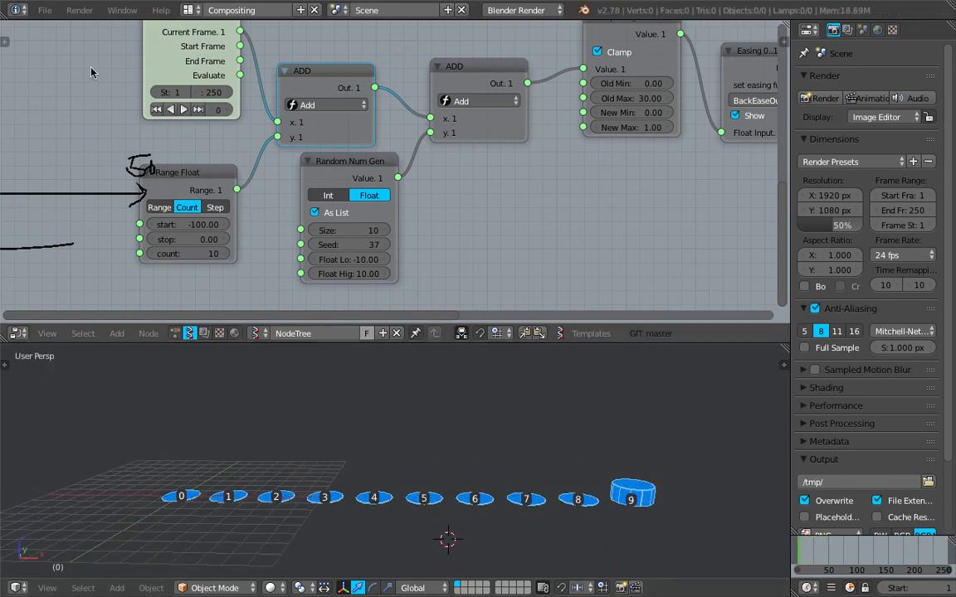
pyautogui.click(45, 10)
pyautogui.click(103, 141)
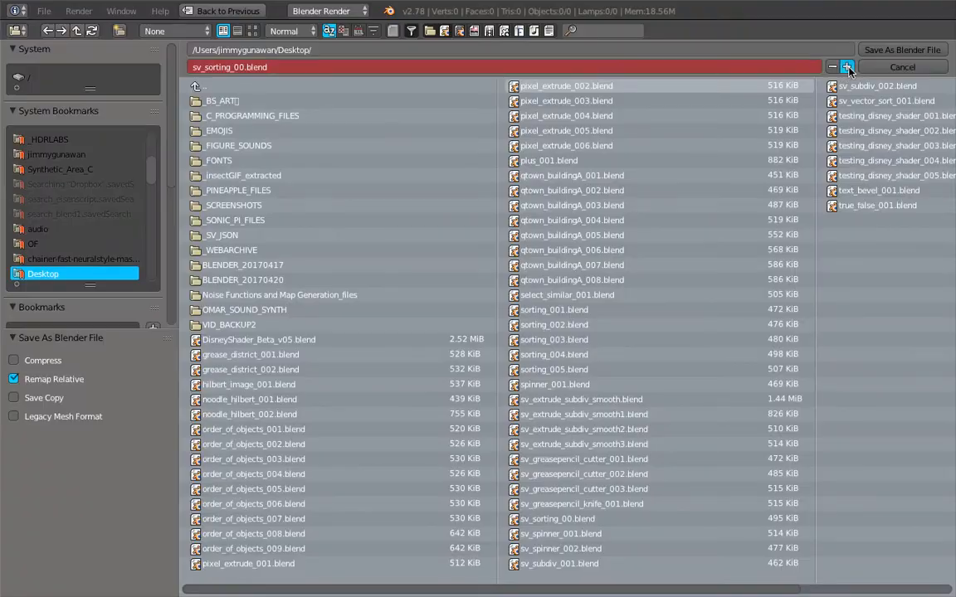
pyautogui.click(849, 67)
pyautogui.click(903, 52)
# - Delete the Line MK2 node feeding the Vector Sort node
pyautogui.moveTo(354, 151); pyautogui.dragTo(358, 255, button='middle')
pyautogui.moveTo(385, 90); pyautogui.dragTo(357, 215, button='middle')
pyautogui.moveTo(426, 105); pyautogui.dragTo(399, 107)
pyautogui.moveTo(404, 151); pyautogui.dragTo(407, 182, button='middle')
pyautogui.moveTo(394, 144); pyautogui.dragTo(371, 109)
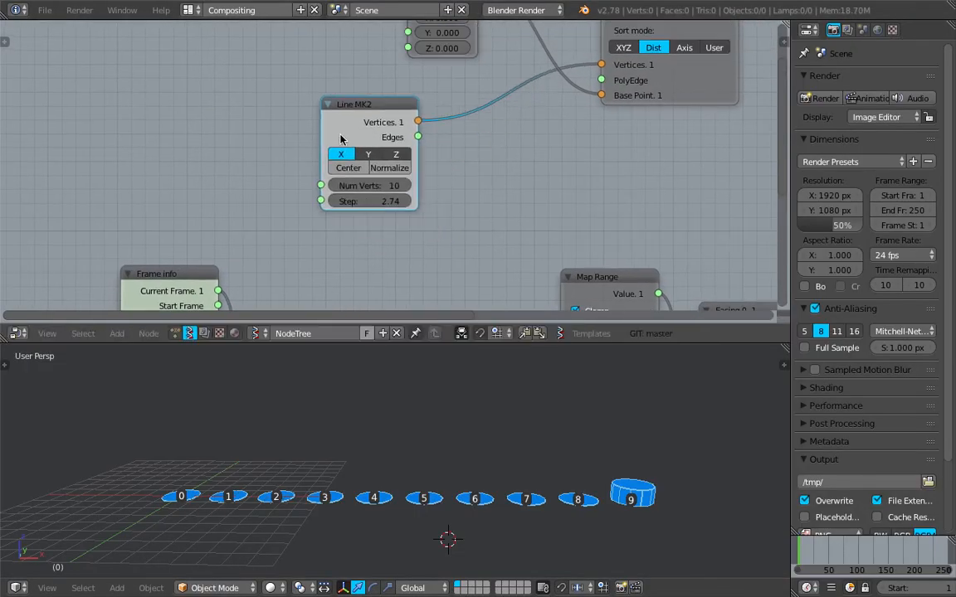
pyautogui.scroll(2, 363, 198)
pyautogui.press('x')
# - Add a Plane MK2 node below Vector in and set its N Verts X and N Verts Y to 5
pyautogui.hotkey('shift', 'a')
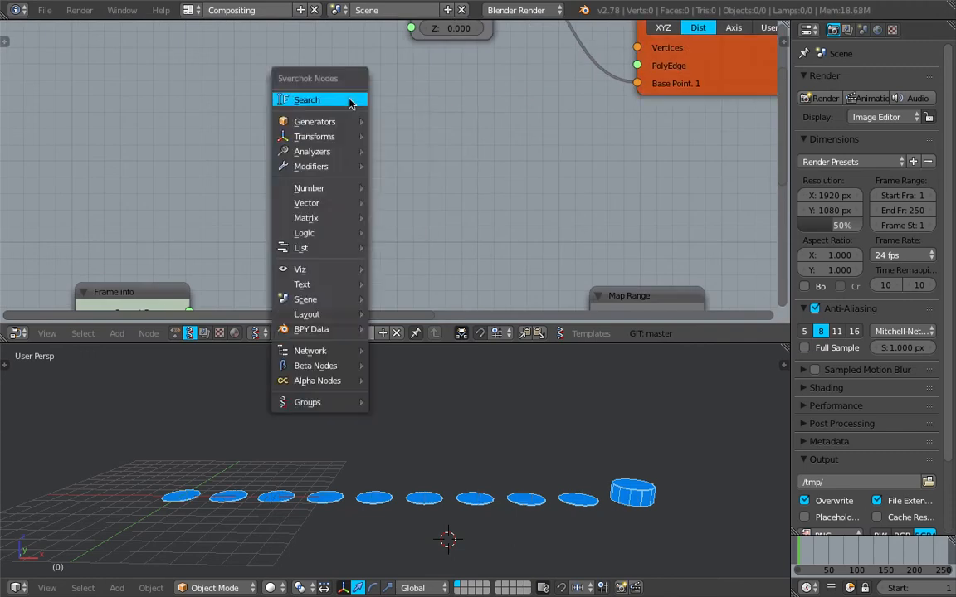
pyautogui.click(352, 98)
pyautogui.write('Random Num Gen')
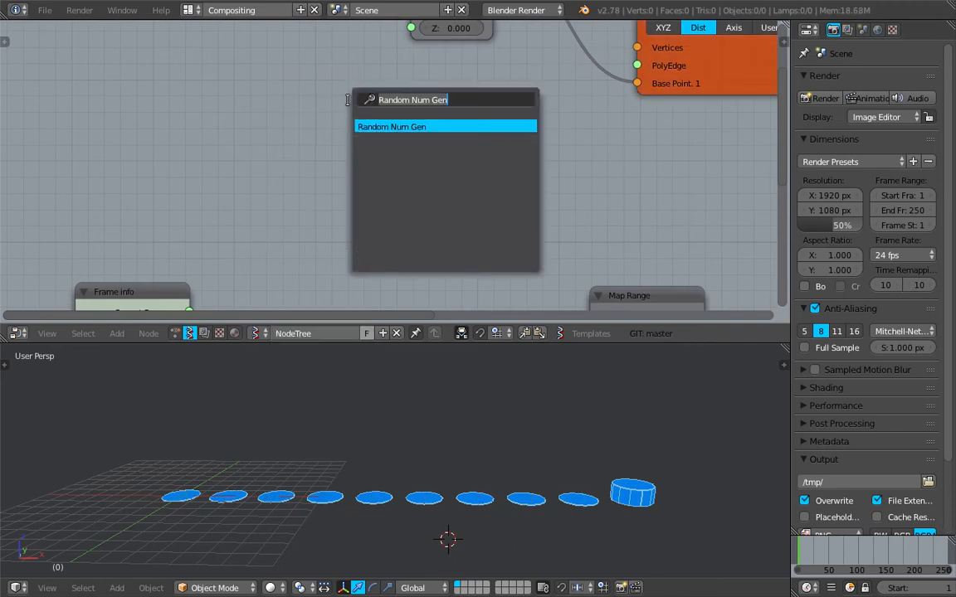
pyautogui.write('plane')
pyautogui.press('Return')
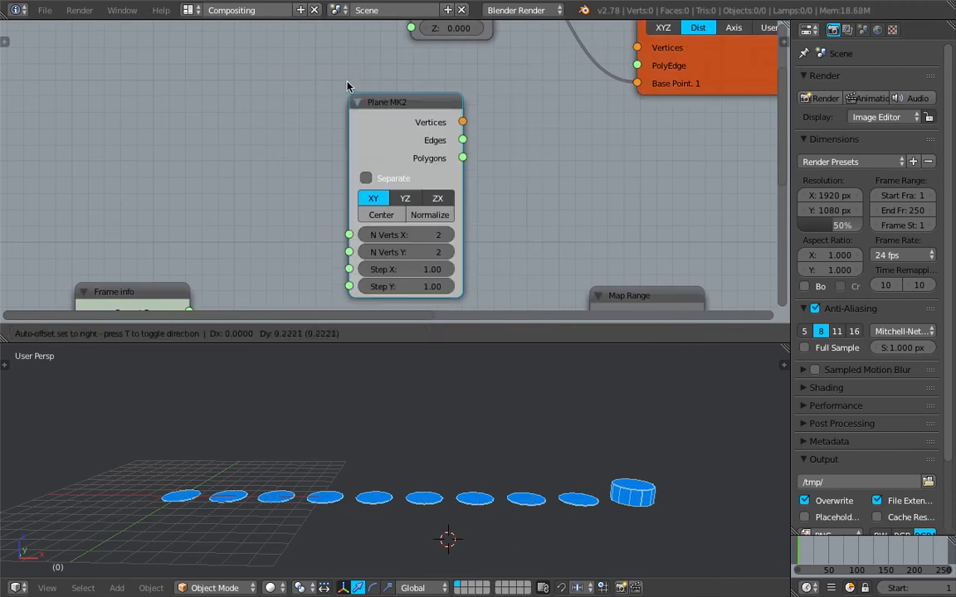
pyautogui.click(368, 93)
pyautogui.moveTo(424, 205); pyautogui.dragTo(424, 224)
pyautogui.write('5')
pyautogui.press('Return')
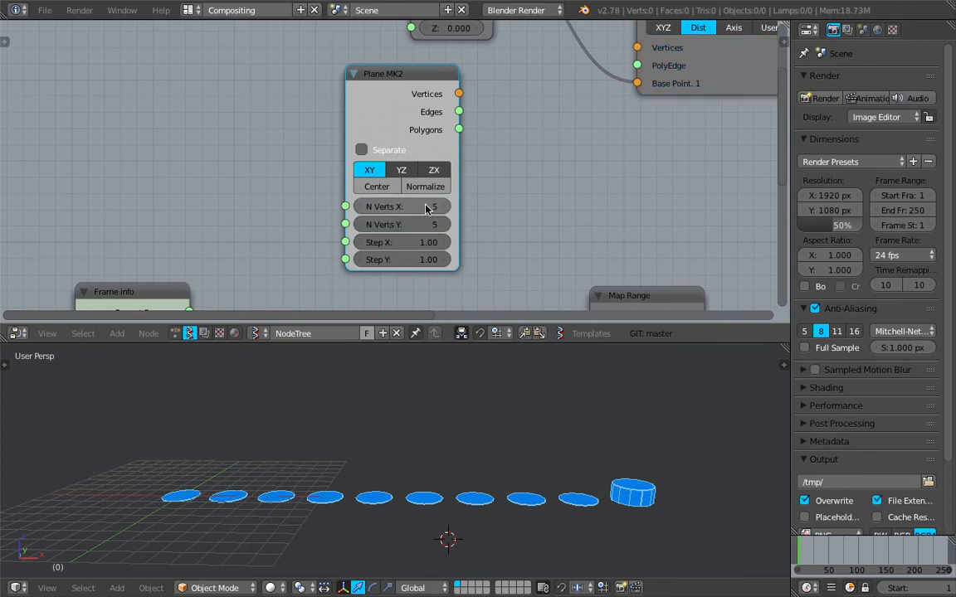
# - Connect the Plane MK2 node's Vertices output to the Vertices input of Vector Sort
pyautogui.moveTo(482, 132); pyautogui.dragTo(458, 160, button='middle')
pyautogui.moveTo(434, 122); pyautogui.dragTo(467, 112)
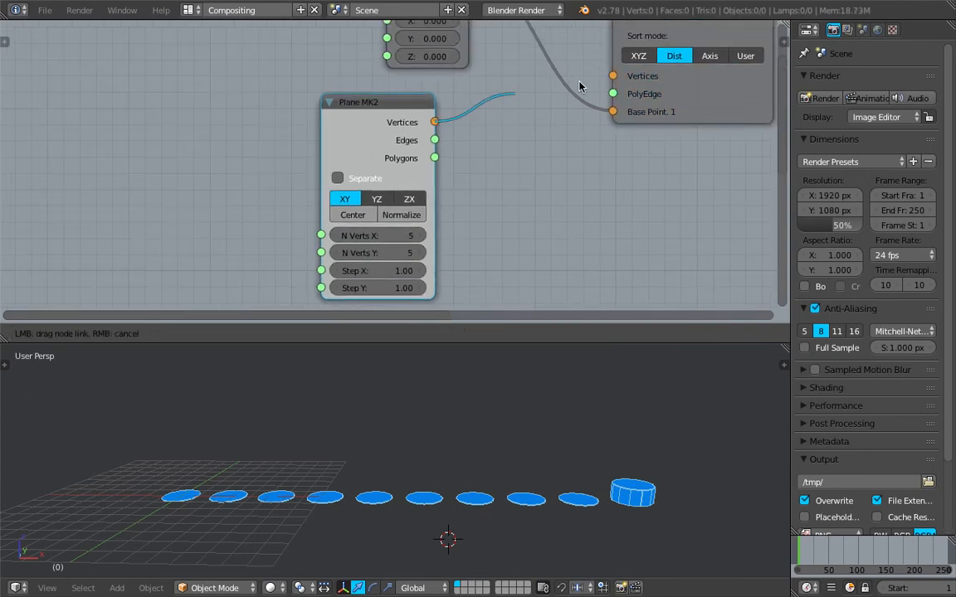
pyautogui.moveTo(580, 99); pyautogui.dragTo(613, 76)
pyautogui.scroll(-4, 536, 207)
pyautogui.moveTo(535, 207); pyautogui.dragTo(440, 156, button='middle')
pyautogui.scroll(2, 405, 145)
pyautogui.scroll(-3, 381, 131)
pyautogui.moveTo(360, 117); pyautogui.dragTo(341, 98, button='middle')
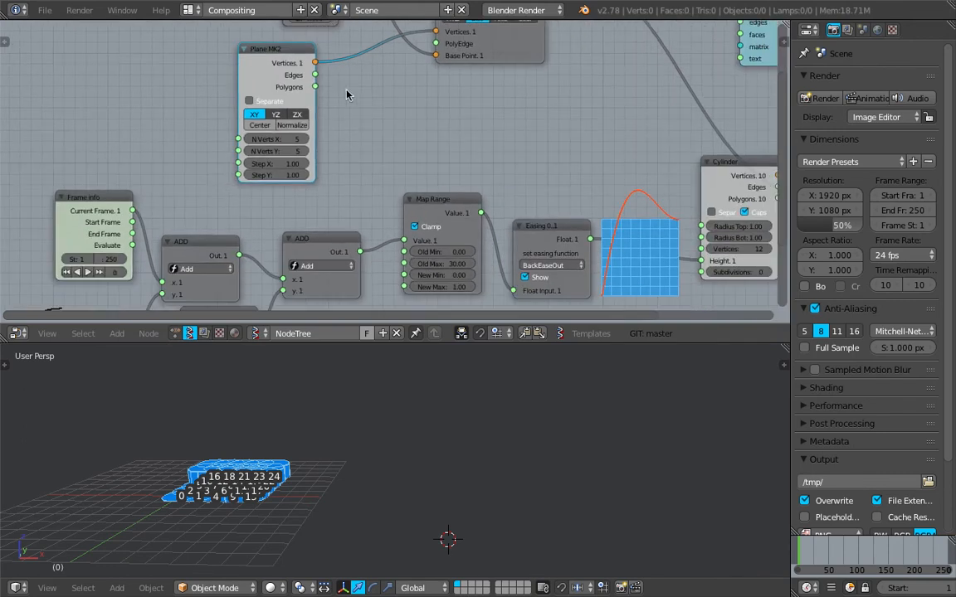
# - Move the Cylinder node closer to the Easing node to tidy the node layout
pyautogui.scroll(-1, 349, 81)
pyautogui.moveTo(318, 64); pyautogui.dragTo(349, 80)
pyautogui.moveTo(418, 104); pyautogui.dragTo(421, 110)
pyautogui.scroll(-2, 378, 124)
pyautogui.moveTo(365, 129); pyautogui.dragTo(328, 142, button='middle')
pyautogui.moveTo(292, 86); pyautogui.dragTo(510, 146)
pyautogui.moveTo(617, 173); pyautogui.dragTo(557, 176)
pyautogui.moveTo(485, 156); pyautogui.dragTo(482, 220, button='middle')
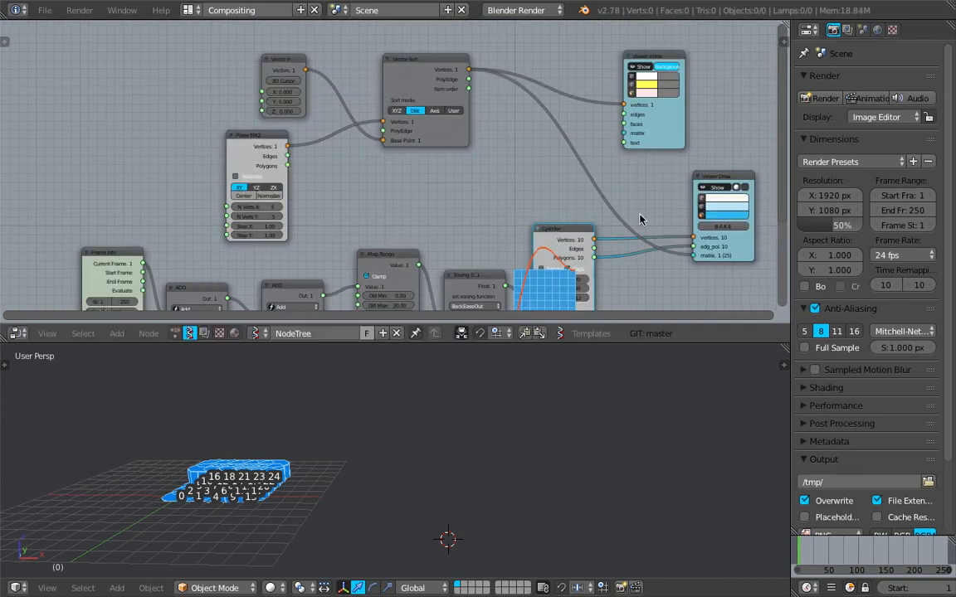
# - Turn off the Viewer Index node's display of index numbers and save the file over the existing version
pyautogui.moveTo(325, 431); pyautogui.dragTo(350, 539, button='middle')
pyautogui.keyDown('shift'); pyautogui.moveTo(350, 539); pyautogui.dragTo(441, 448, button='middle'); pyautogui.keyUp('shift')
pyautogui.scroll(4, 451, 519)
pyautogui.click(644, 69)
pyautogui.keyDown('shift'); pyautogui.moveTo(520, 411); pyautogui.dragTo(570, 425, button='middle'); pyautogui.keyUp('shift')
pyautogui.hotkey('ctrl', 's')
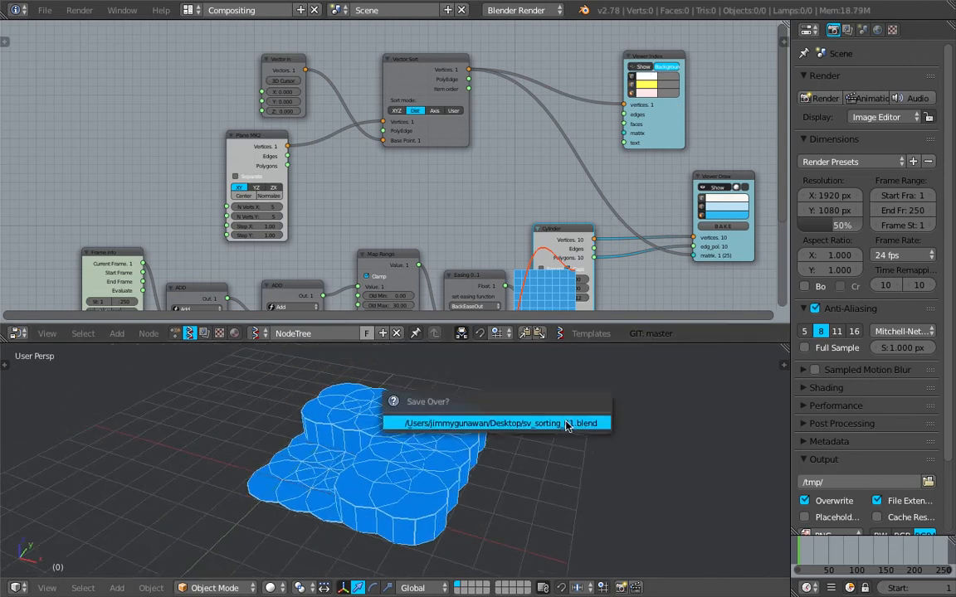
pyautogui.click(567, 424)
pyautogui.moveTo(495, 97); pyautogui.dragTo(495, 74, button='middle')
pyautogui.scroll(1, 531, 187)
pyautogui.moveTo(545, 219); pyautogui.dragTo(514, 146, button='middle')
pyautogui.scroll(1, 514, 146)
pyautogui.hotkey('ctrl', 's')
pyautogui.click(490, 151)
# - Set the Plane MK2 node's Step X and Step Y to 2.74 to space out the cylinders
pyautogui.moveTo(261, 133); pyautogui.dragTo(291, 173, button='middle')
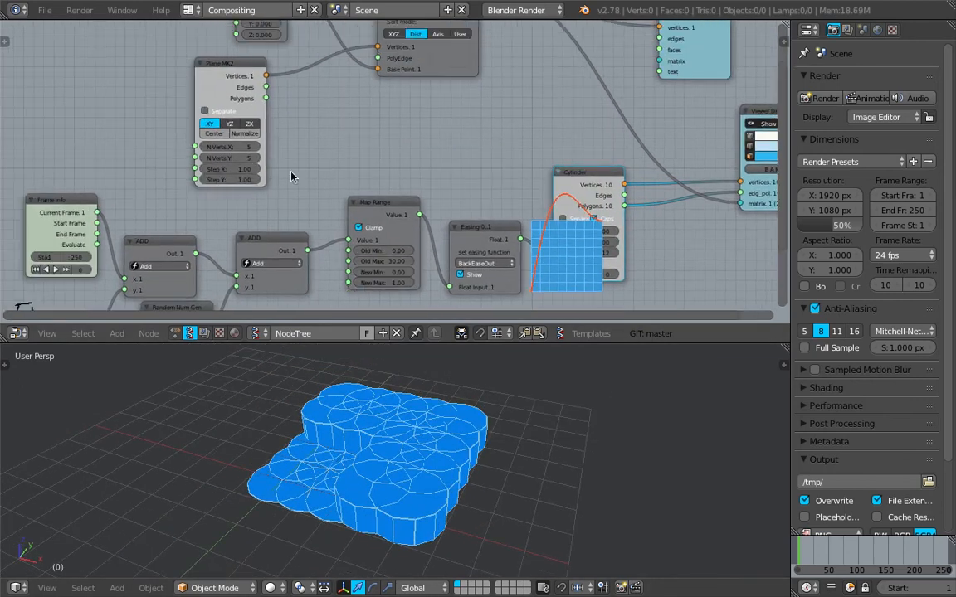
pyautogui.moveTo(230, 174); pyautogui.dragTo(283, 174)
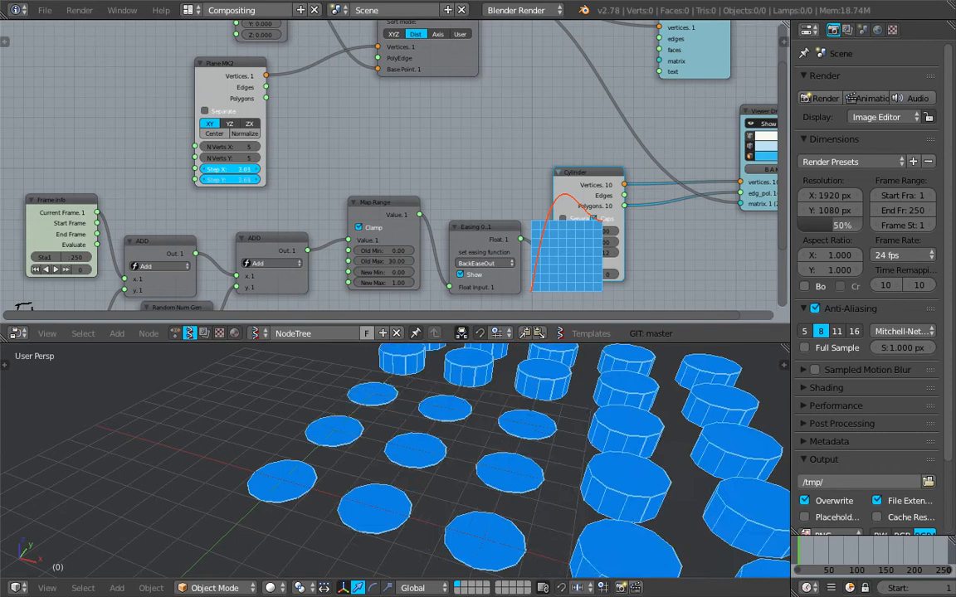
pyautogui.scroll(-4, 498, 390)
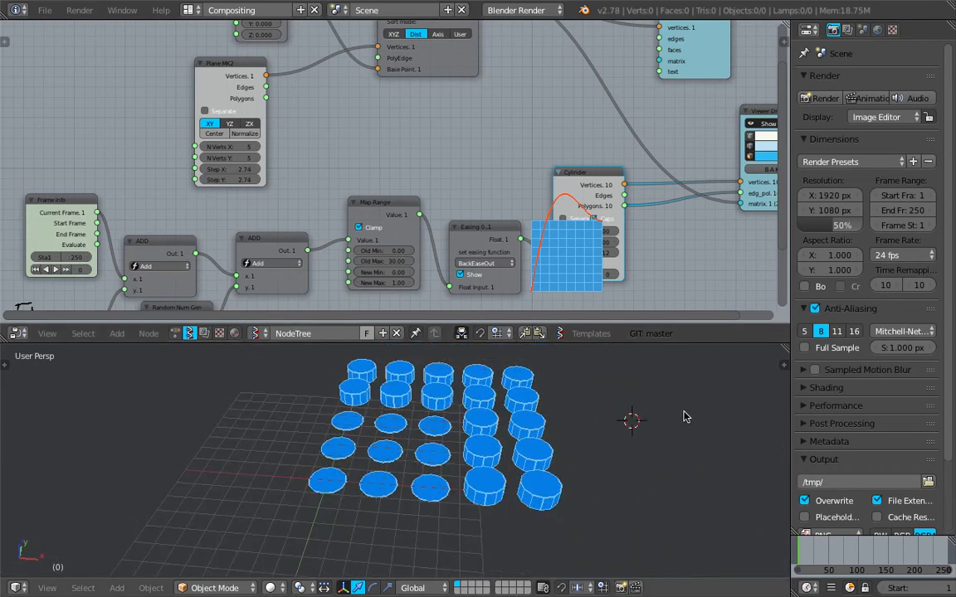
# - Play the animation and set the Random Num Gen node's Size and the Range Float node's count to 25
pyautogui.hotkey('alt', 'a')
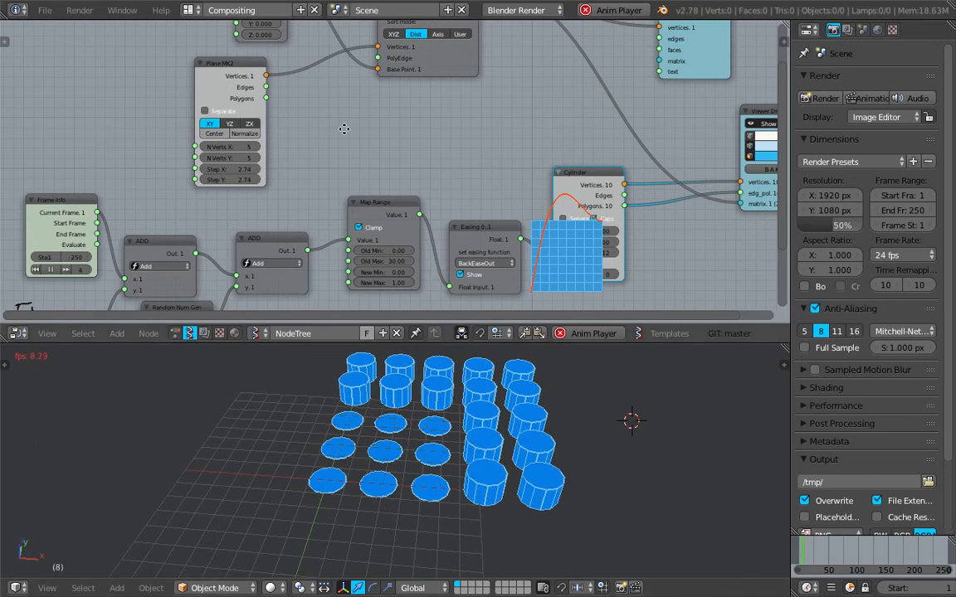
pyautogui.moveTo(344, 129); pyautogui.dragTo(421, 46, button='middle')
pyautogui.moveTo(351, 190); pyautogui.dragTo(455, 115, button='middle')
pyautogui.scroll(3, 348, 197)
pyautogui.click(364, 203)
pyautogui.write('25')
pyautogui.press('Return')
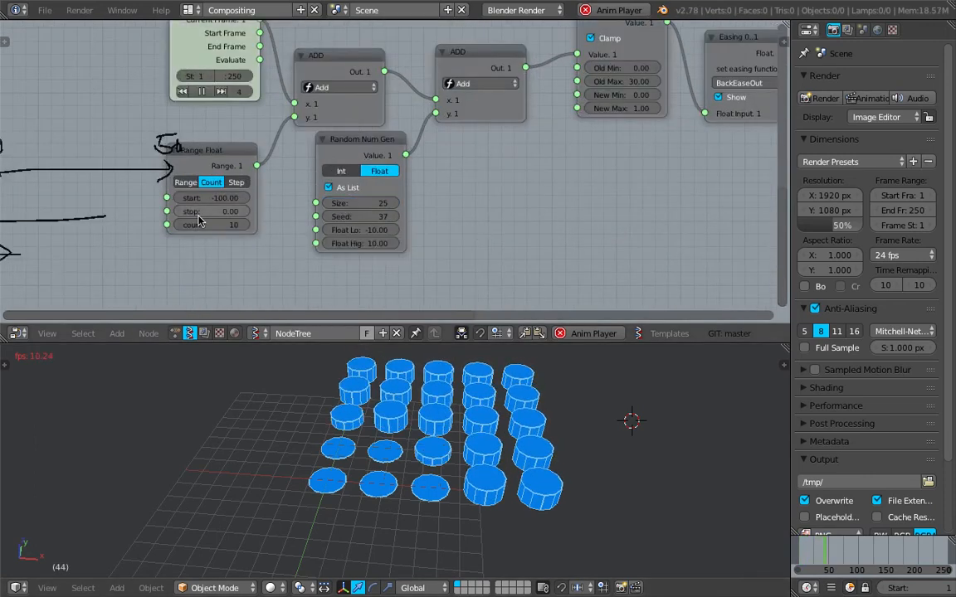
pyautogui.click(203, 224)
pyautogui.write('25')
pyautogui.press('Return')
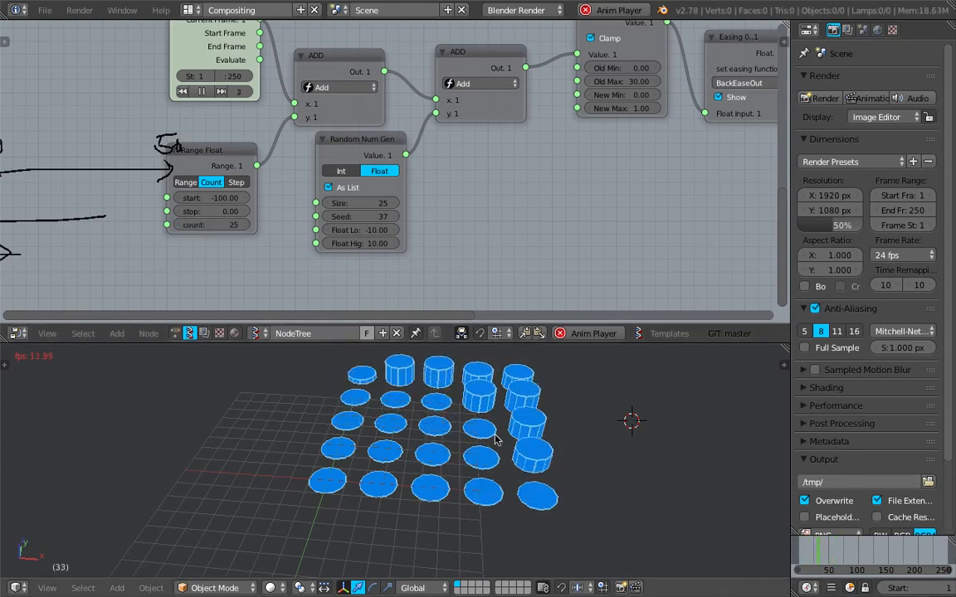
# - Move the Vector in node closer to the Vector Sort node
pyautogui.moveTo(479, 452); pyautogui.dragTo(405, 475, button='middle')
pyautogui.moveTo(276, 100); pyautogui.dragTo(154, 174, button='middle')
pyautogui.scroll(4, 249, 183)
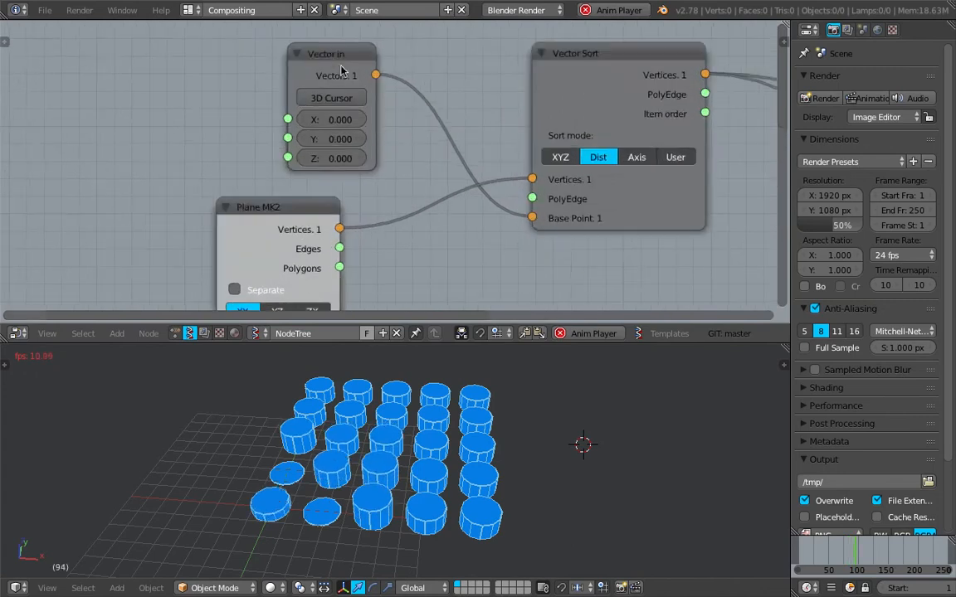
pyautogui.moveTo(341, 72); pyautogui.dragTo(374, 59)
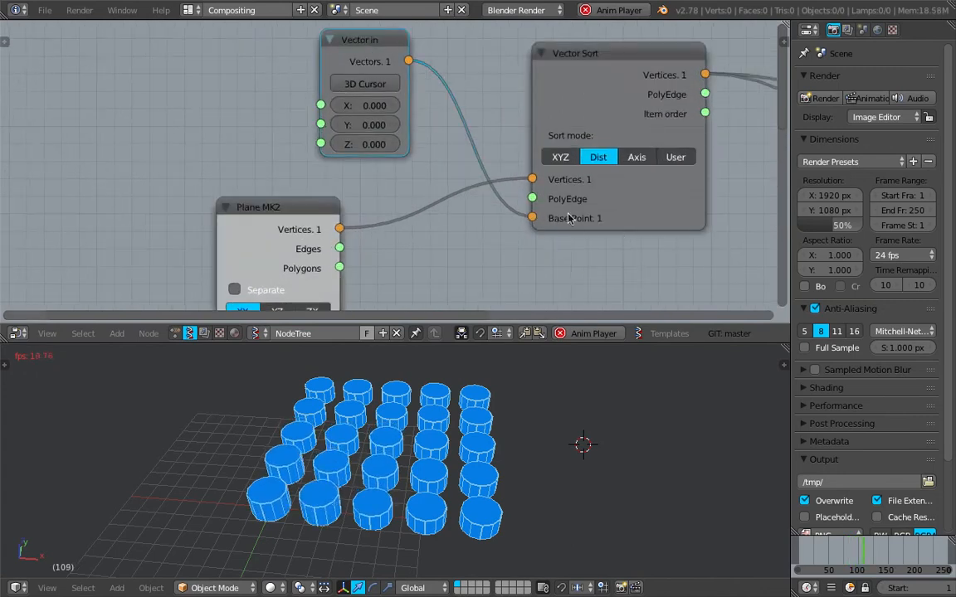
# - Scrub through the running animation, stop the playback, and save the file
pyautogui.moveTo(798, 557); pyautogui.dragTo(836, 551)
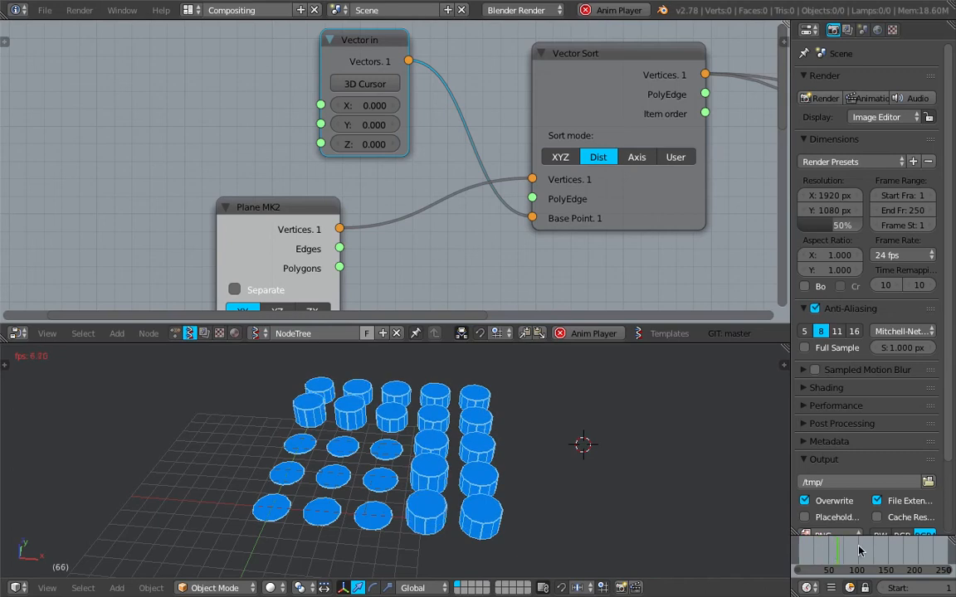
pyautogui.press('Escape')
pyautogui.hotkey('ctrl', 's')
pyautogui.click(522, 407)
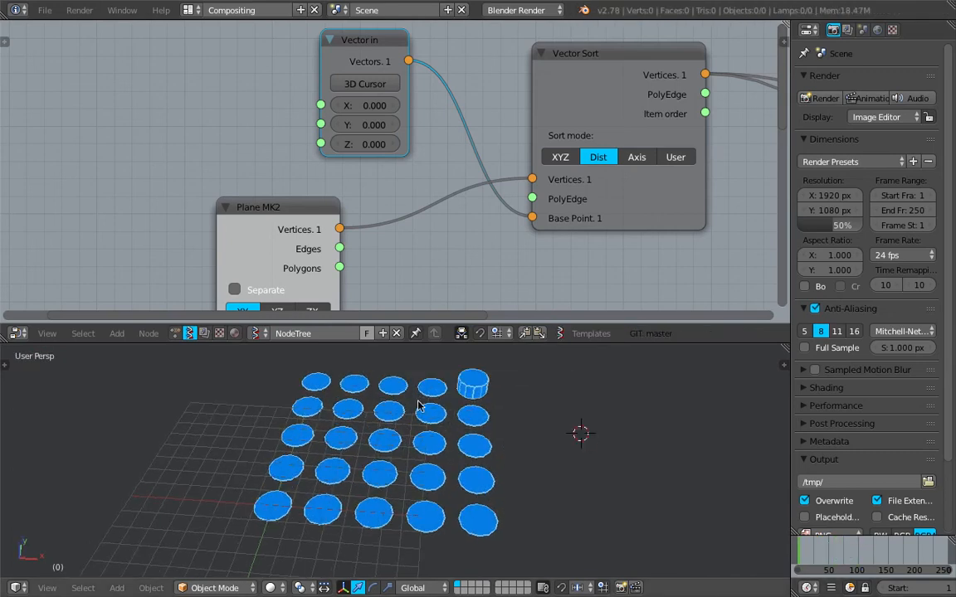
# - Switch the Vector Sort node's sort mode to XYZ and scrub the timeline to frame 35
pyautogui.click(554, 161)
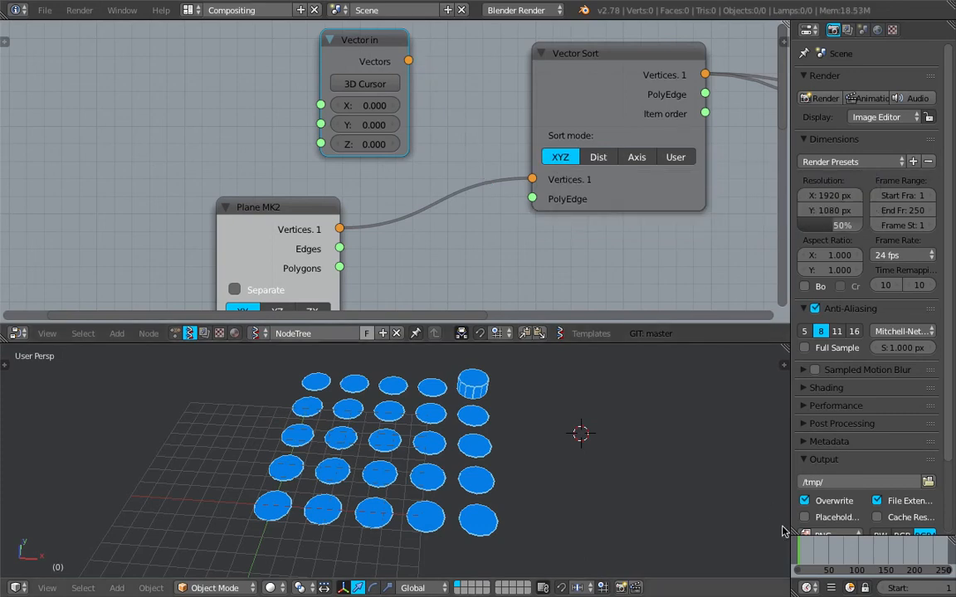
pyautogui.click(810, 550)
pyautogui.moveTo(811, 550); pyautogui.dragTo(820, 573)
# - Move the Plane MK2 node closer to Vector Sort and turn on the Viewer Index display to show the cylinder numbers
pyautogui.scroll(-3, 434, 172)
pyautogui.moveTo(425, 141); pyautogui.dragTo(304, 125, button='middle')
pyautogui.moveTo(194, 182); pyautogui.dragTo(243, 170)
pyautogui.moveTo(319, 188); pyautogui.dragTo(226, 197, button='middle')
pyautogui.scroll(-2, 276, 205)
pyautogui.moveTo(282, 209); pyautogui.dragTo(249, 183, button='middle')
pyautogui.scroll(-2, 250, 184)
pyautogui.moveTo(312, 216); pyautogui.dragTo(284, 175, button='middle')
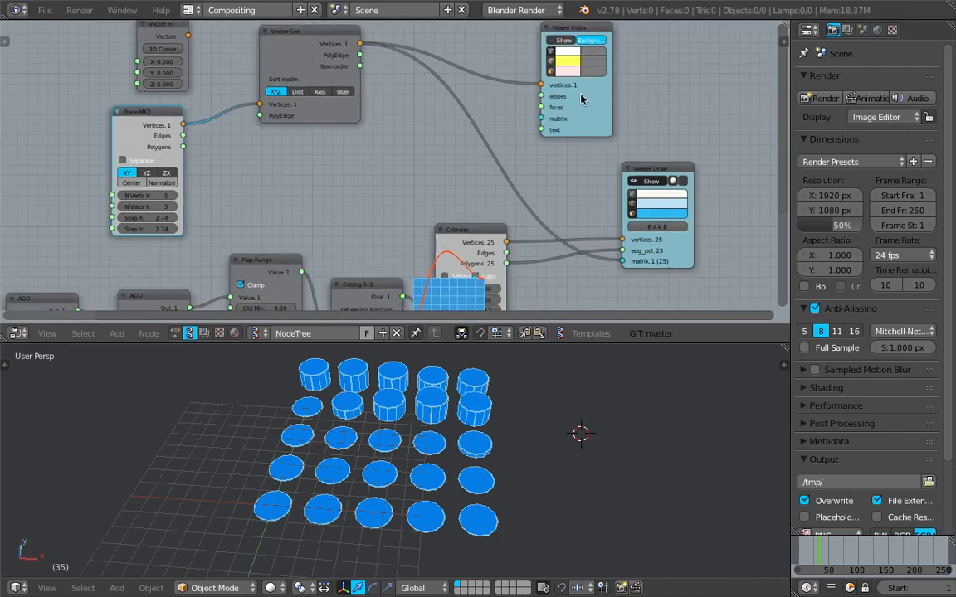
pyautogui.click(571, 41)
pyautogui.moveTo(408, 422); pyautogui.dragTo(418, 454, button='middle')
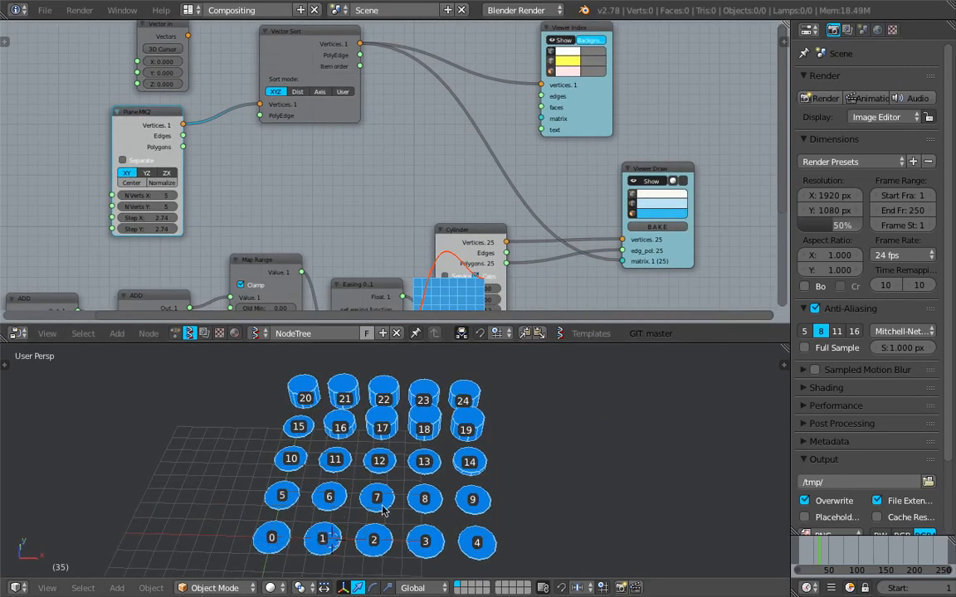
# - Connect the Plane MK2 node's Vertices output to the Viewer Index node's vertices input
pyautogui.moveTo(383, 510); pyautogui.dragTo(463, 525, button='middle')
pyautogui.moveTo(186, 126); pyautogui.dragTo(540, 90)
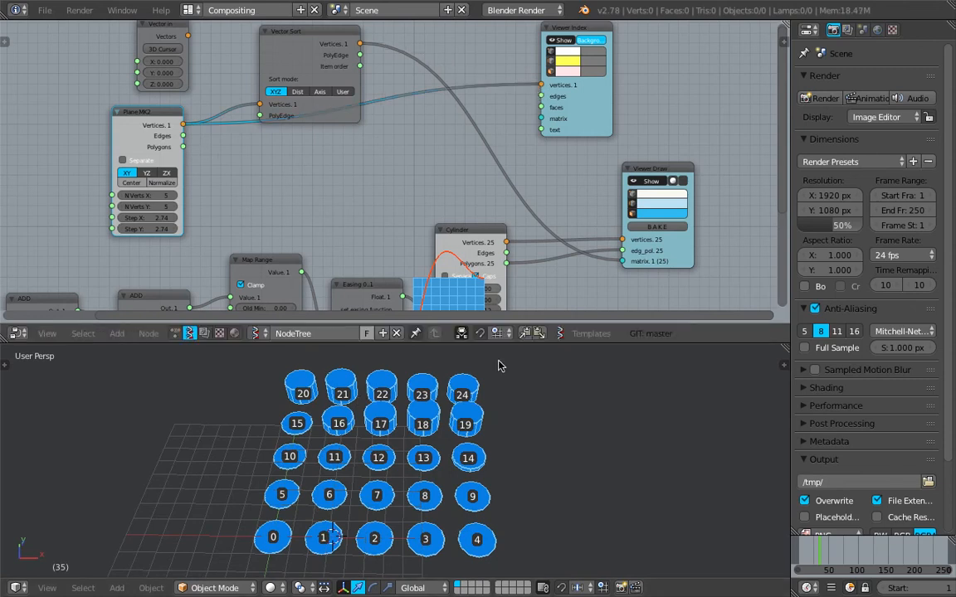
pyautogui.moveTo(373, 438); pyautogui.dragTo(370, 444, button='middle')
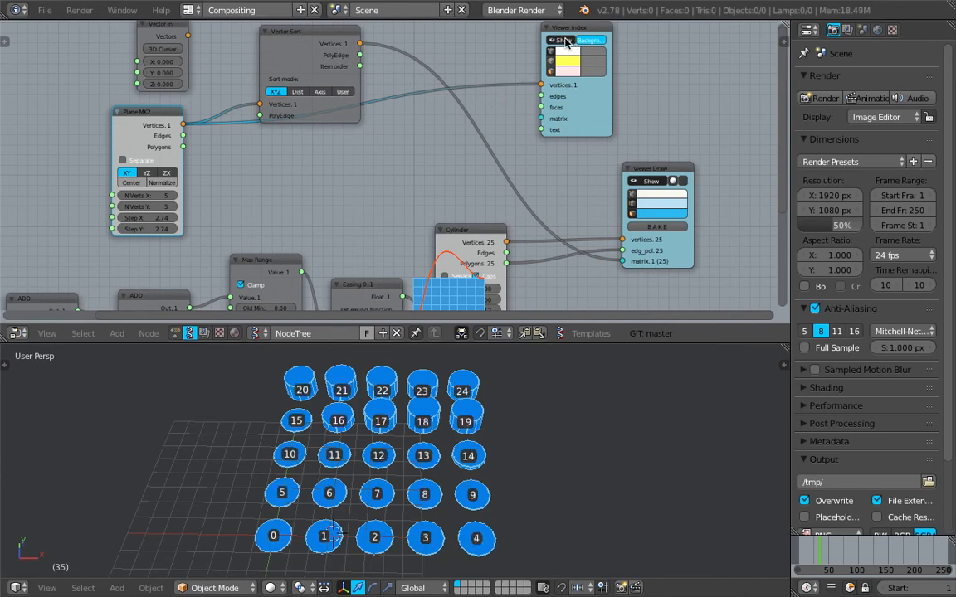
# - Move the Plane MK2 node aside and add a Hilbert node between it and the Vector Sort node
pyautogui.moveTo(131, 111); pyautogui.dragTo(49, 137)
pyautogui.moveTo(150, 221); pyautogui.dragTo(182, 208, button='middle')
pyautogui.hotkey('shift', 'a')
pyautogui.click(176, 171)
pyautogui.write('hilber')
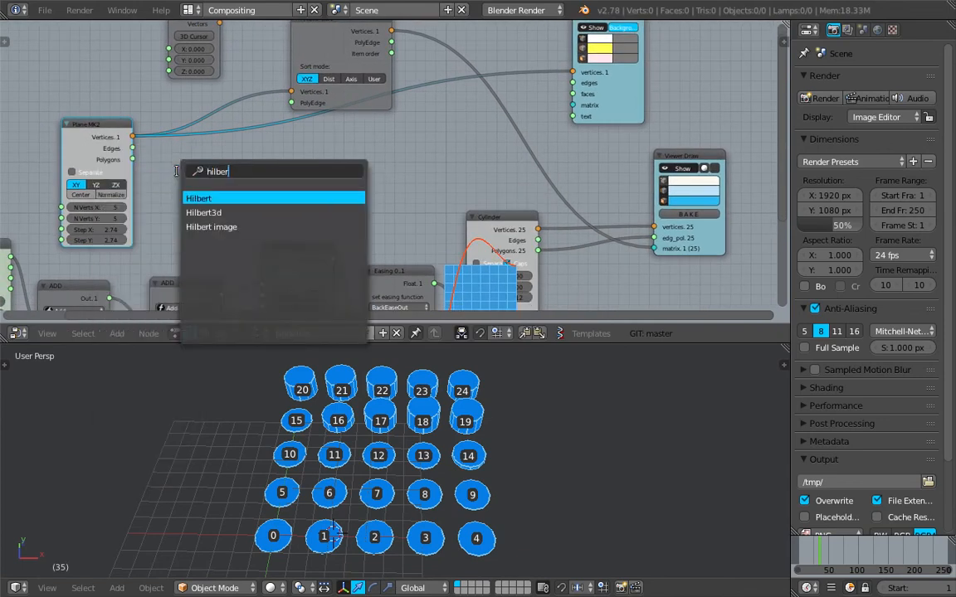
pyautogui.press('Return')
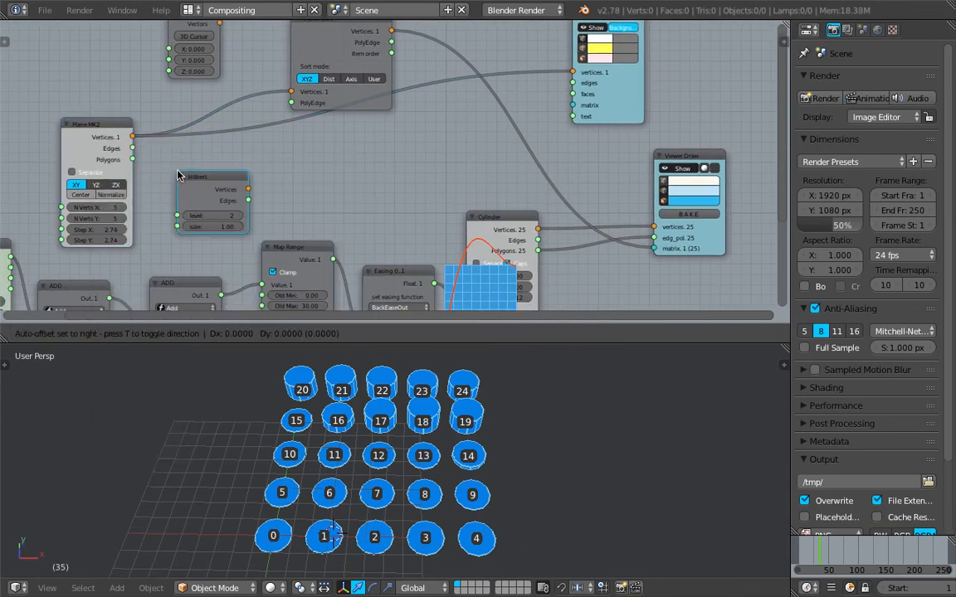
pyautogui.click(172, 167)
# - Connect the Hilbert node's Vertices to the Vector Sort node's Vertices input and set the Hilbert size to 15.25
pyautogui.moveTo(243, 181); pyautogui.dragTo(290, 92)
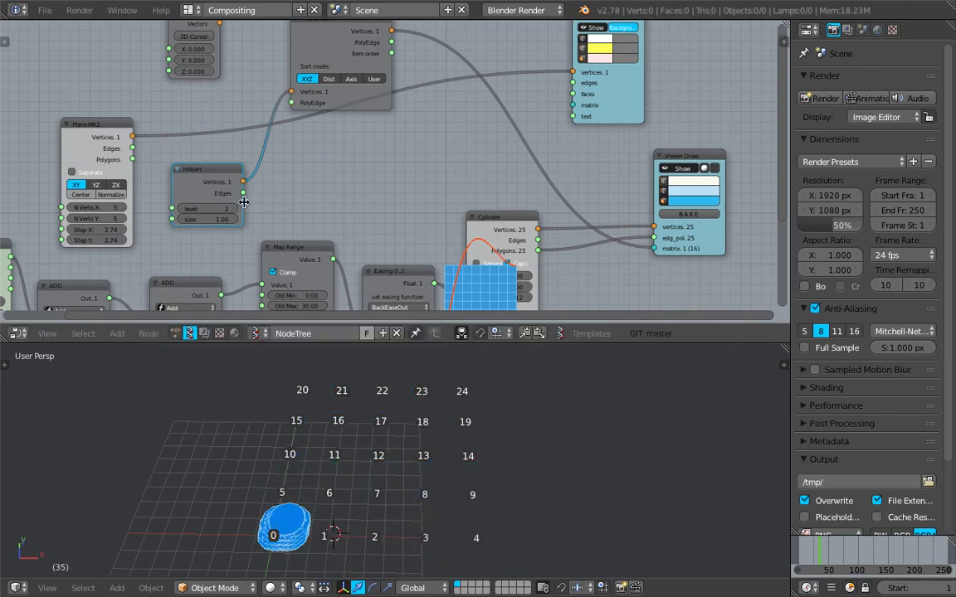
pyautogui.moveTo(208, 219)
pyautogui.mouseDown()
pyautogui.moveTo(282, 220)
pyautogui.moveTo(205, 215)
pyautogui.mouseUp()
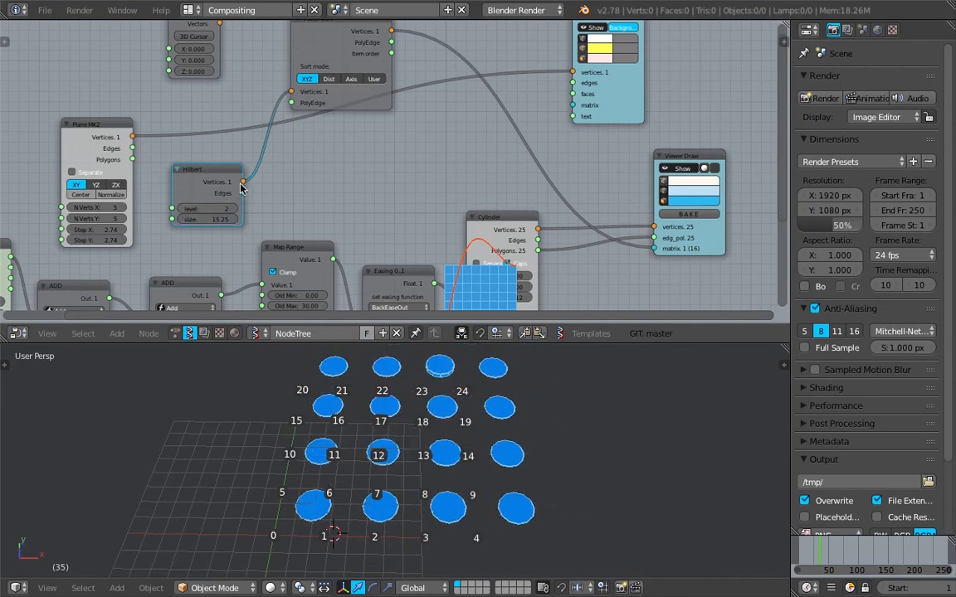
# - Number the sorted points by connecting the Vector Sort node's Vertices output to the Viewer Index node
pyautogui.moveTo(355, 141); pyautogui.dragTo(349, 161, button='middle')
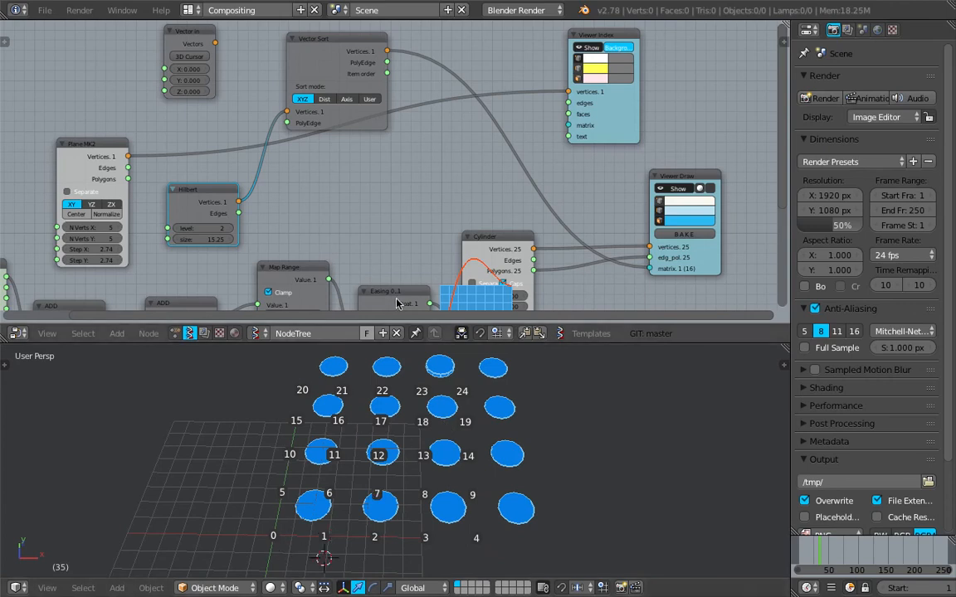
pyautogui.moveTo(386, 51); pyautogui.dragTo(568, 91)
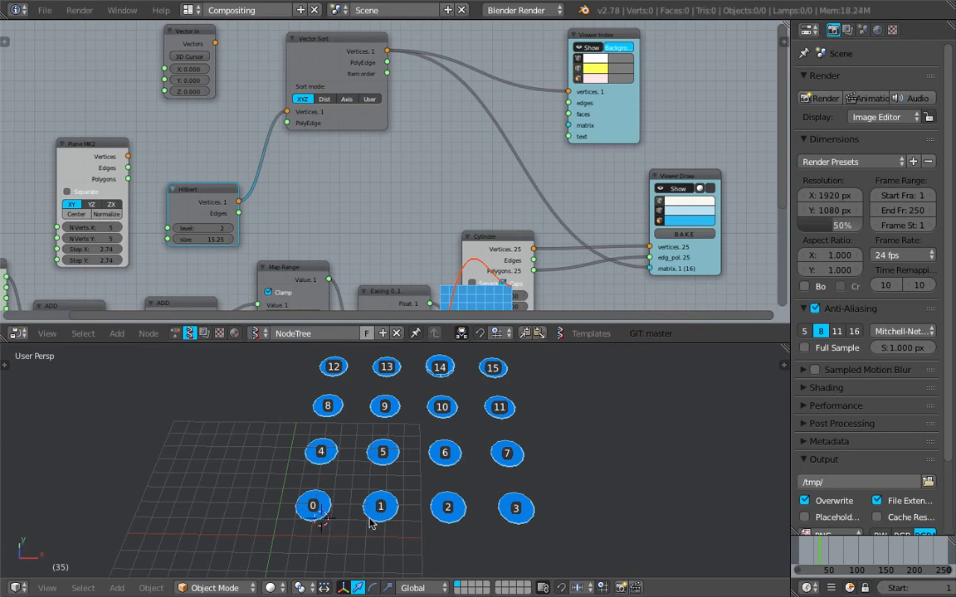
pyautogui.click(545, 450)
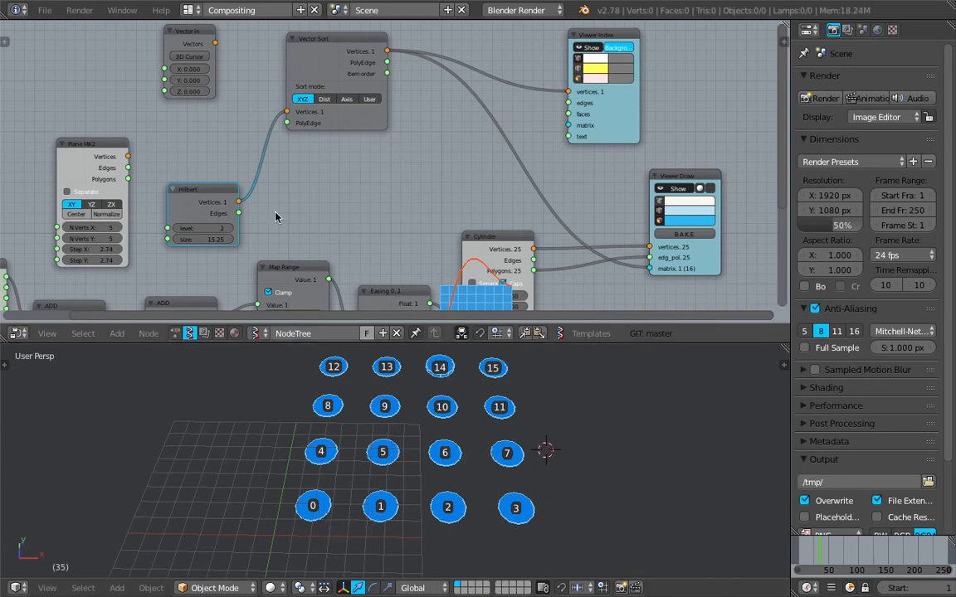
# - Number the unsorted points by connecting the Hilbert node's Vertices output to the Viewer Index node
pyautogui.moveTo(239, 201); pyautogui.dragTo(568, 91)
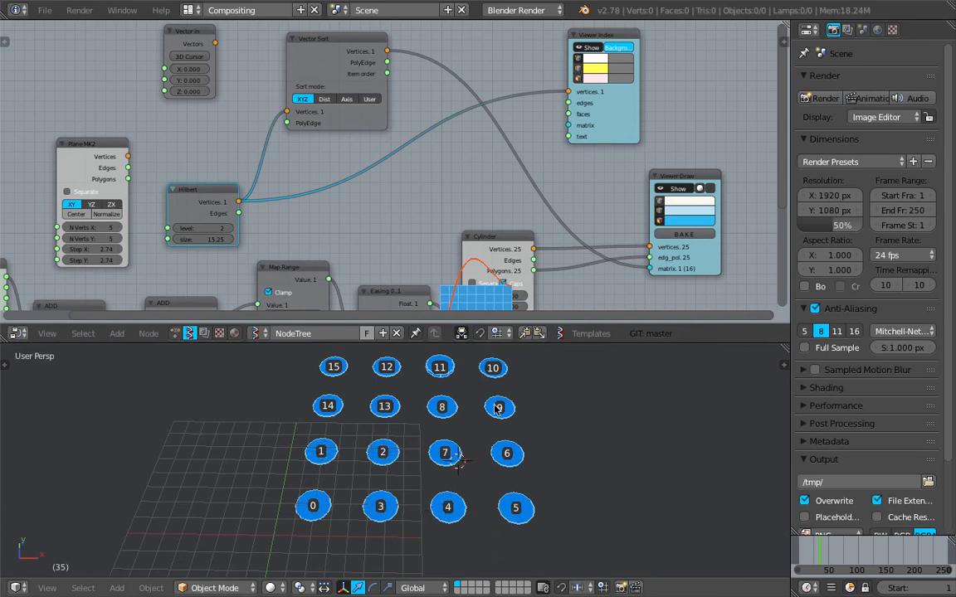
pyautogui.scroll(-2, 378, 399)
pyautogui.moveTo(412, 95); pyautogui.dragTo(344, 150, button='middle')
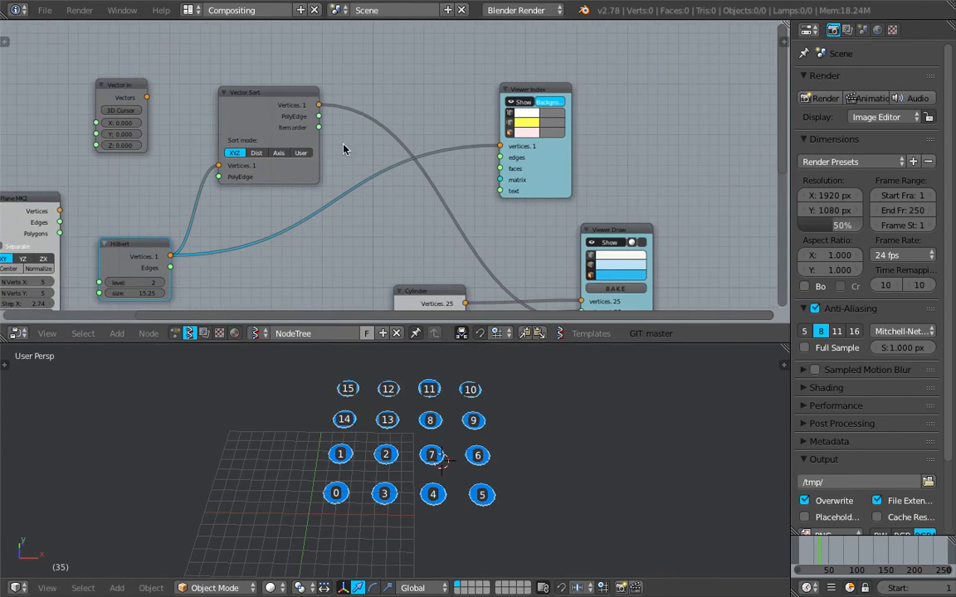
# - Try to link the Hilbert node's Edges output toward the Viewer Index node and save the file
pyautogui.moveTo(170, 267); pyautogui.dragTo(467, 181)
pyautogui.hotkey('ctrl', 's')
pyautogui.click(467, 181)
pyautogui.moveTo(368, 259); pyautogui.dragTo(365, 198, button='middle')
# - Duplicate the Viewer Draw node above Viewer Index and connect the Hilbert Vertices and Edges to its vertices and edg_pol inputs
pyautogui.click(612, 173)
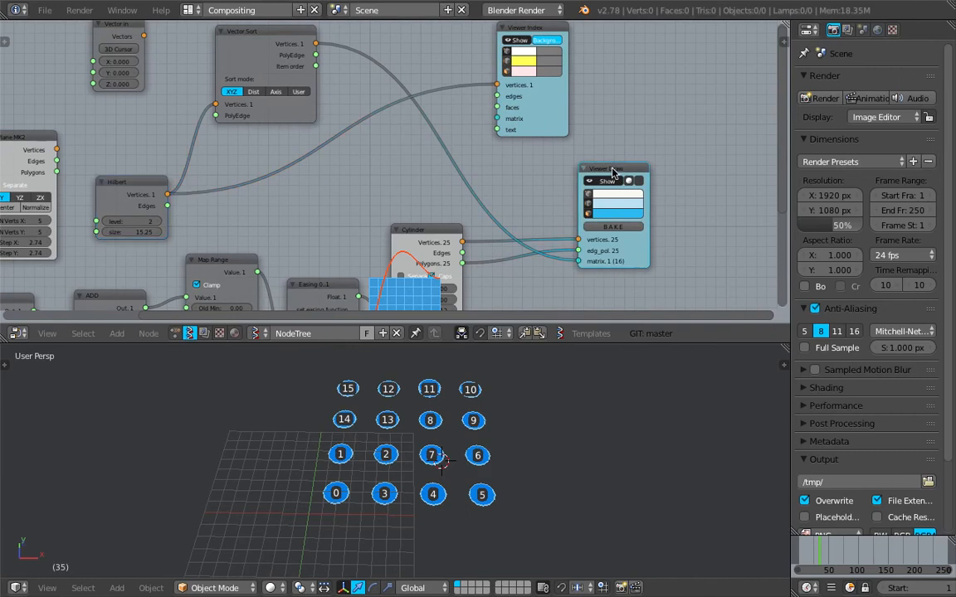
pyautogui.moveTo(581, 165); pyautogui.dragTo(579, 233, button='middle')
pyautogui.hotkey('shift', 'd')
pyautogui.click(412, 42)
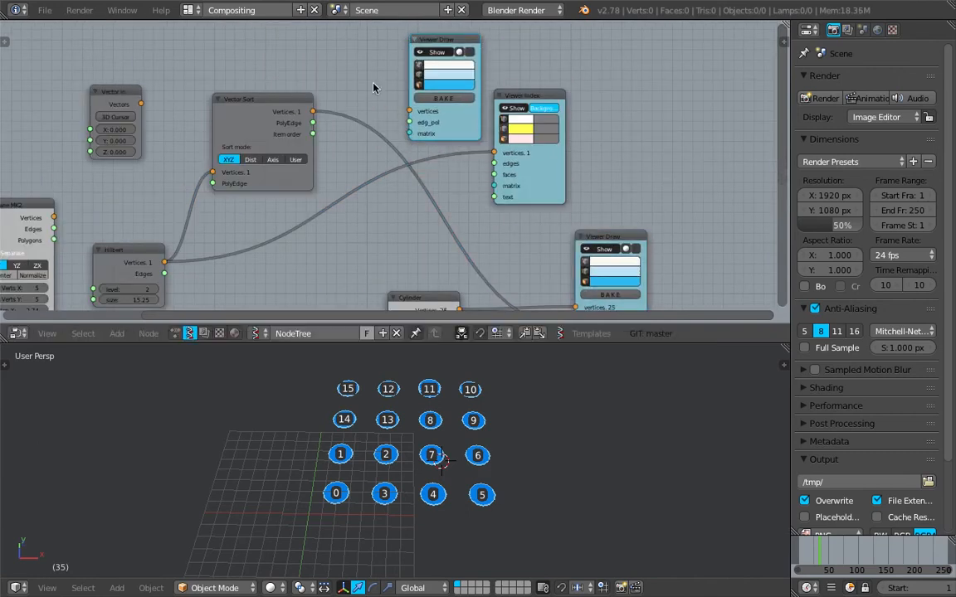
pyautogui.moveTo(165, 262)
pyautogui.mouseDown()
pyautogui.moveTo(254, 220)
pyautogui.moveTo(409, 111)
pyautogui.mouseUp()
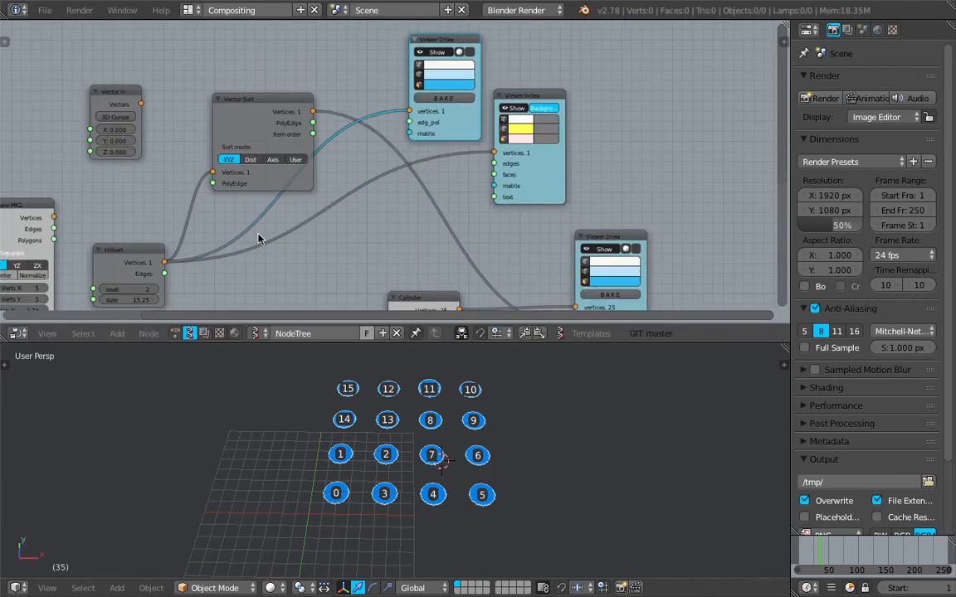
pyautogui.moveTo(165, 273)
pyautogui.mouseDown()
pyautogui.moveTo(374, 126)
pyautogui.moveTo(409, 122)
pyautogui.mouseUp()
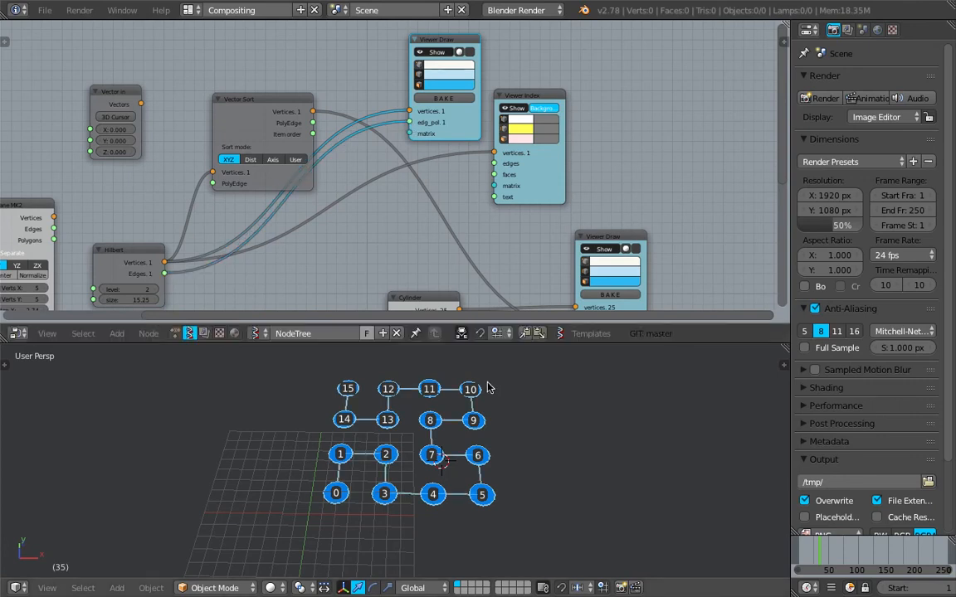
# - Hide the cylinders by turning off the display of the Viewer Draw node fed by the Cylinder node
pyautogui.scroll(3, 465, 433)
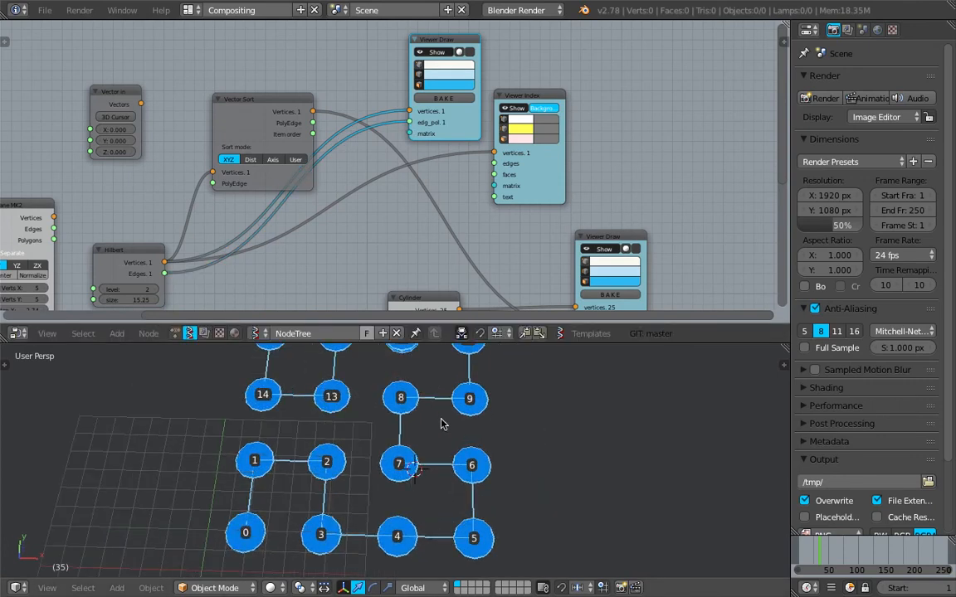
pyautogui.moveTo(629, 240); pyautogui.dragTo(614, 224, button='middle')
pyautogui.scroll(-3, 315, 508)
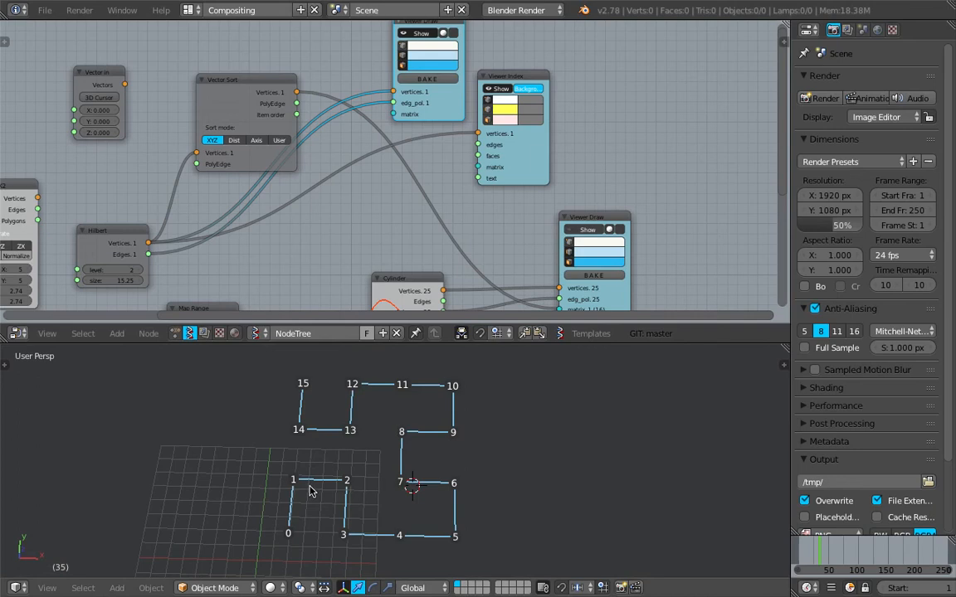
# - Raise the Hilbert node's level by one and set it back to 2
pyautogui.scroll(1, 183, 239)
pyautogui.moveTo(184, 239); pyautogui.dragTo(234, 203, button='middle')
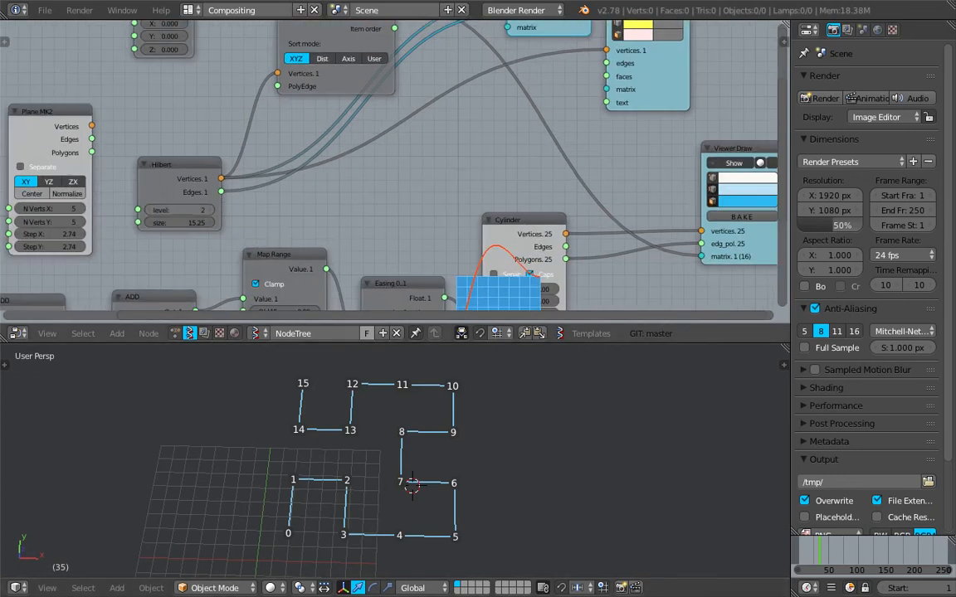
pyautogui.click(216, 210)
pyautogui.click(147, 210)
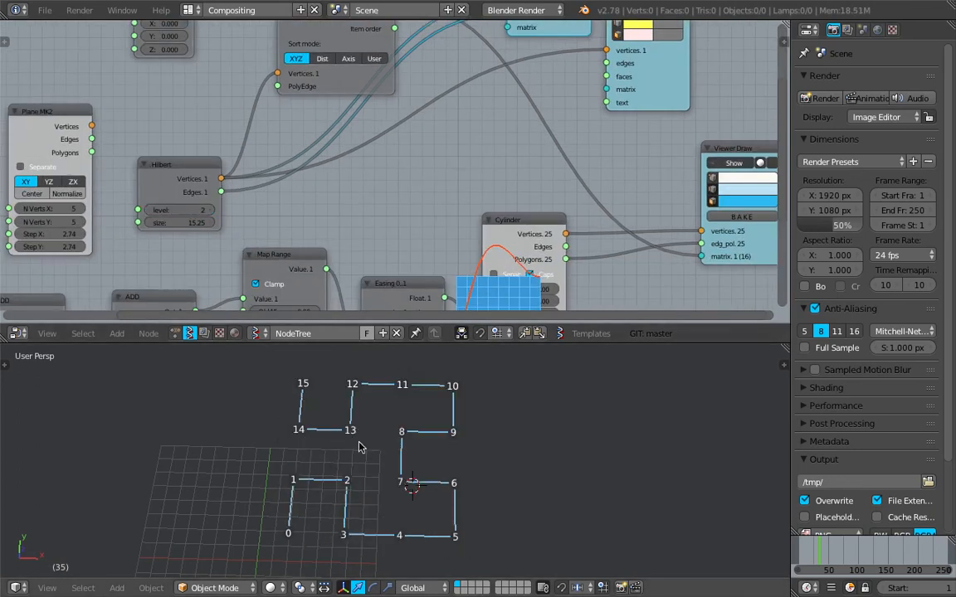
pyautogui.click(419, 528)
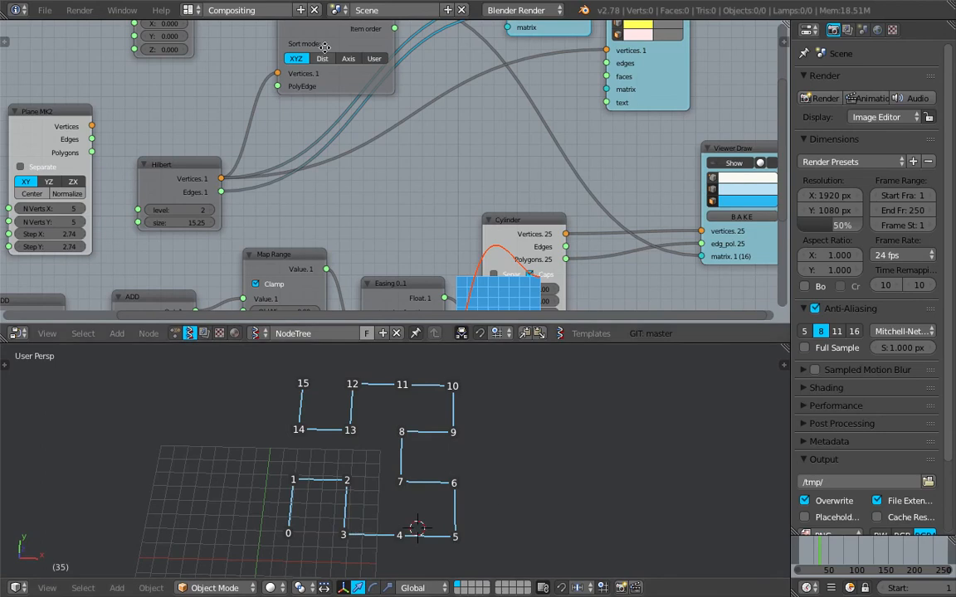
# - Connect the Vector Sort node's Vertices output to the vertices input of the duplicated Viewer Draw node
pyautogui.moveTo(372, 29); pyautogui.dragTo(353, 112, button='middle')
pyautogui.click(260, 70)
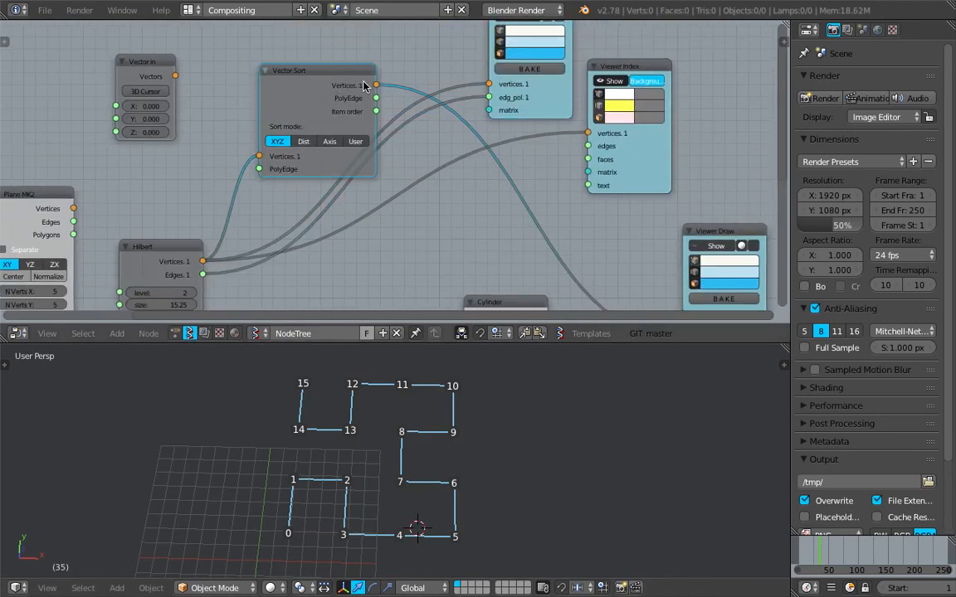
pyautogui.moveTo(376, 84); pyautogui.dragTo(489, 84)
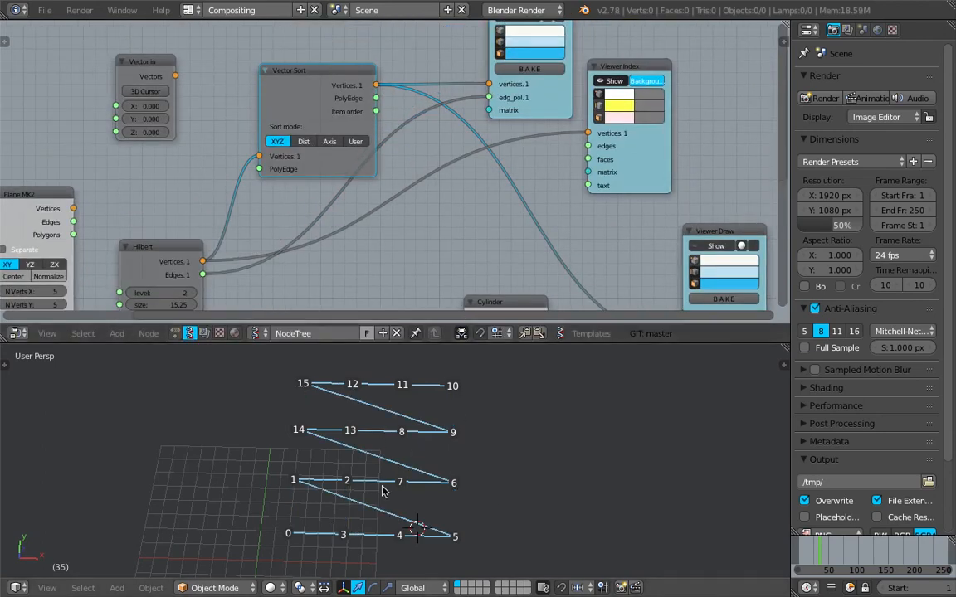
pyautogui.click(340, 546)
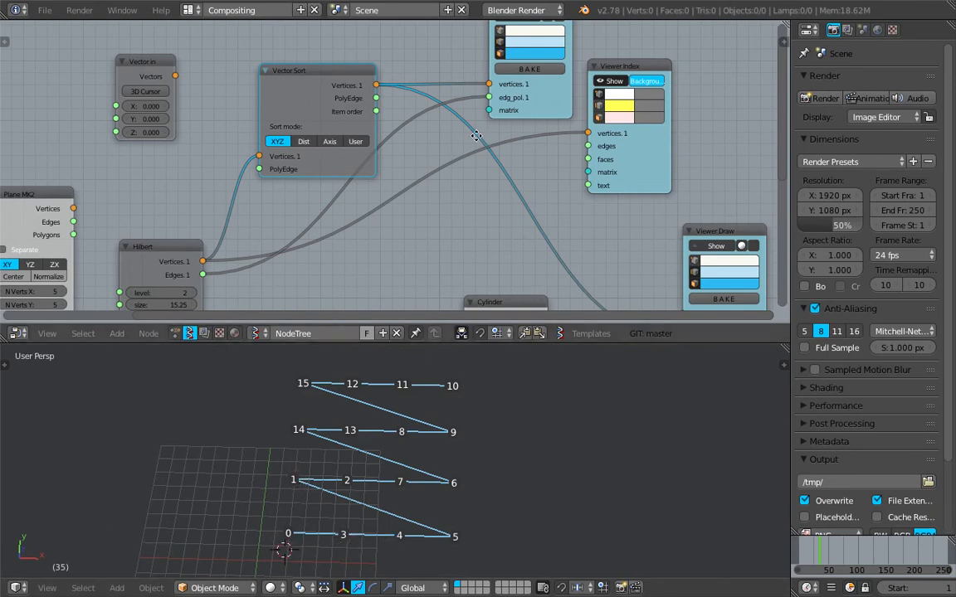
# - Link the sorted Vertices from the Vector Sort node into the Viewer Index node's vertices input
pyautogui.moveTo(405, 91); pyautogui.dragTo(399, 113, button='middle')
pyautogui.moveTo(369, 108); pyautogui.dragTo(581, 155)
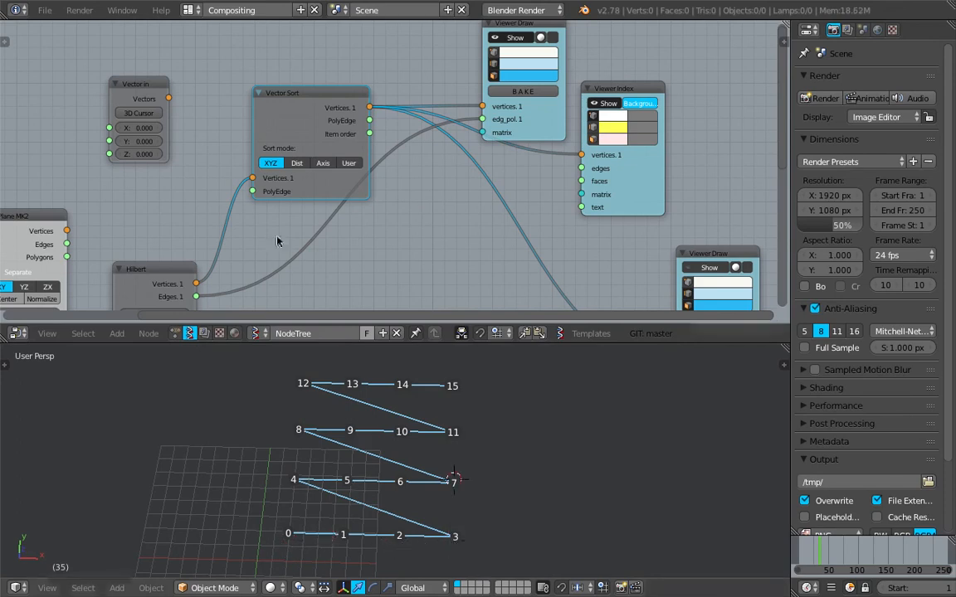
pyautogui.scroll(3, 209, 163)
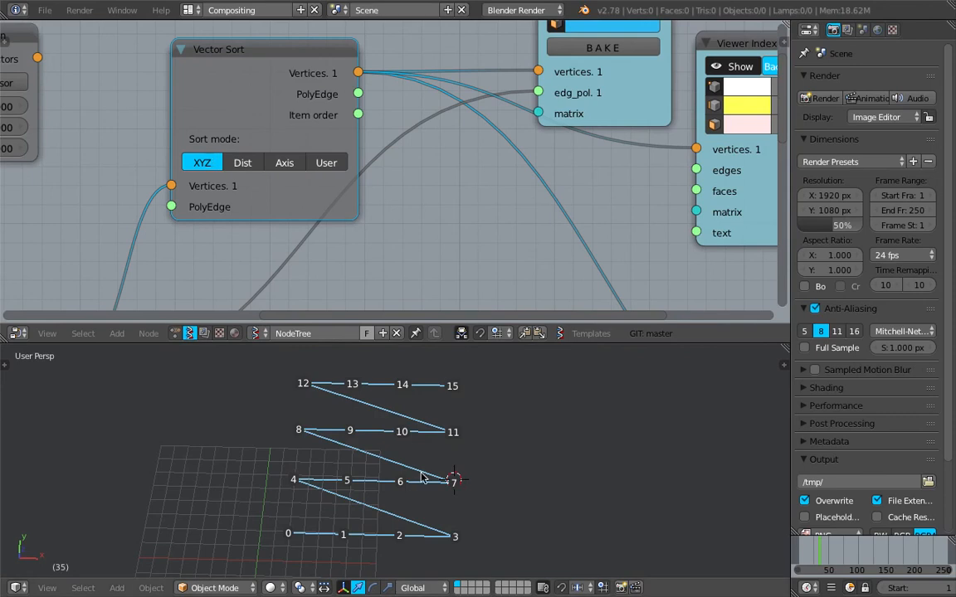
pyautogui.moveTo(375, 433); pyautogui.dragTo(388, 412, button='middle')
# - Turn the display of the cylinders' Viewer Draw node back on
pyautogui.scroll(-5, 455, 208)
pyautogui.moveTo(498, 228)
pyautogui.mouseDown(button='middle')
pyautogui.moveTo(452, 132)
pyautogui.moveTo(487, 145)
pyautogui.moveTo(455, 150)
pyautogui.mouseUp(button='middle')
pyautogui.scroll(-4, 450, 131)
pyautogui.scroll(4, 561, 228)
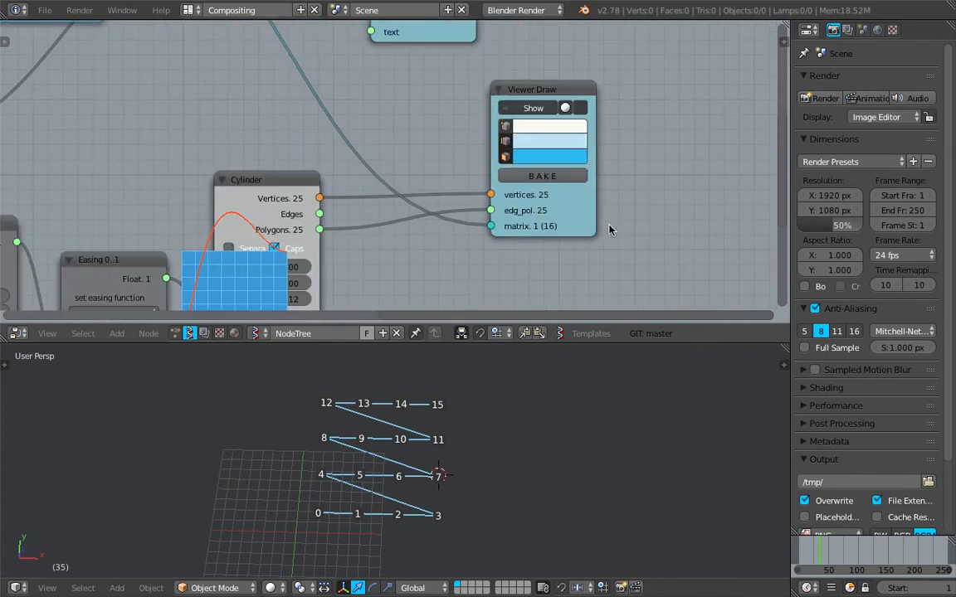
pyautogui.scroll(-4, 498, 216)
pyautogui.moveTo(243, 290); pyautogui.dragTo(455, 192, button='middle')
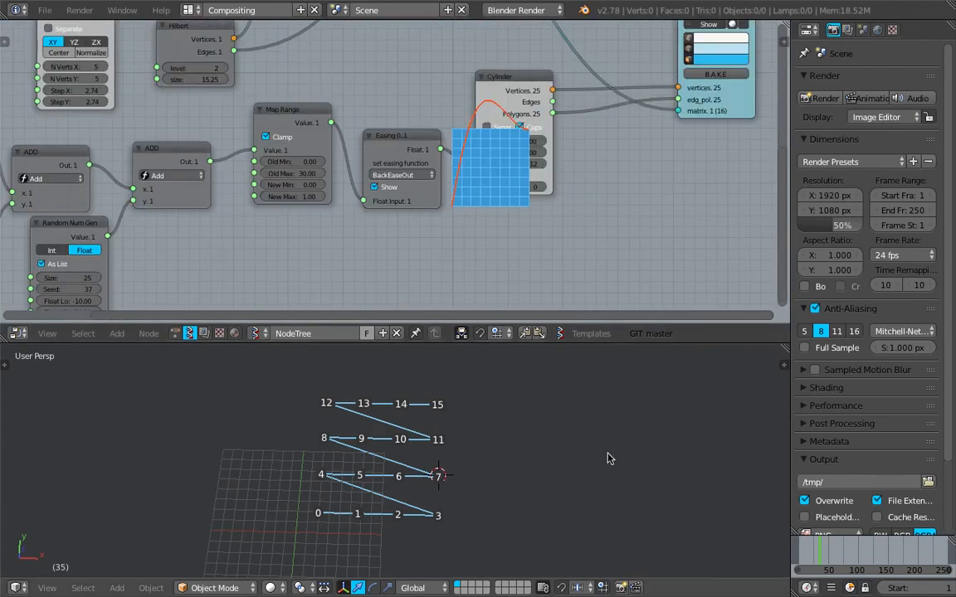
pyautogui.scroll(3, 512, 405)
pyautogui.moveTo(698, 69); pyautogui.dragTo(568, 173, button='middle')
pyautogui.click(573, 130)
# - Tilt the 3D view and scrub the timeline to frame 84 to examine the cylinder animation
pyautogui.moveTo(512, 490)
pyautogui.mouseDown(button='middle')
pyautogui.moveTo(491, 484)
pyautogui.moveTo(504, 502)
pyautogui.mouseUp(button='middle')
pyautogui.scroll(-2, 495, 498)
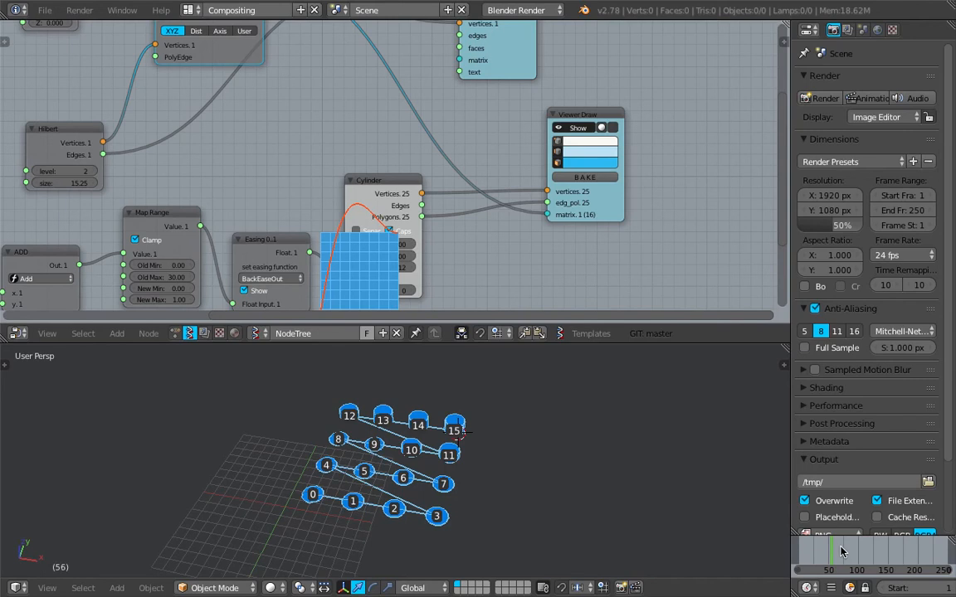
pyautogui.moveTo(856, 552); pyautogui.dragTo(847, 552)
# - Set the Random Num Gen node's Float Low and Float High to 0 and scrub the timeline to frame 225
pyautogui.moveTo(236, 264); pyautogui.dragTo(383, 141, button='middle')
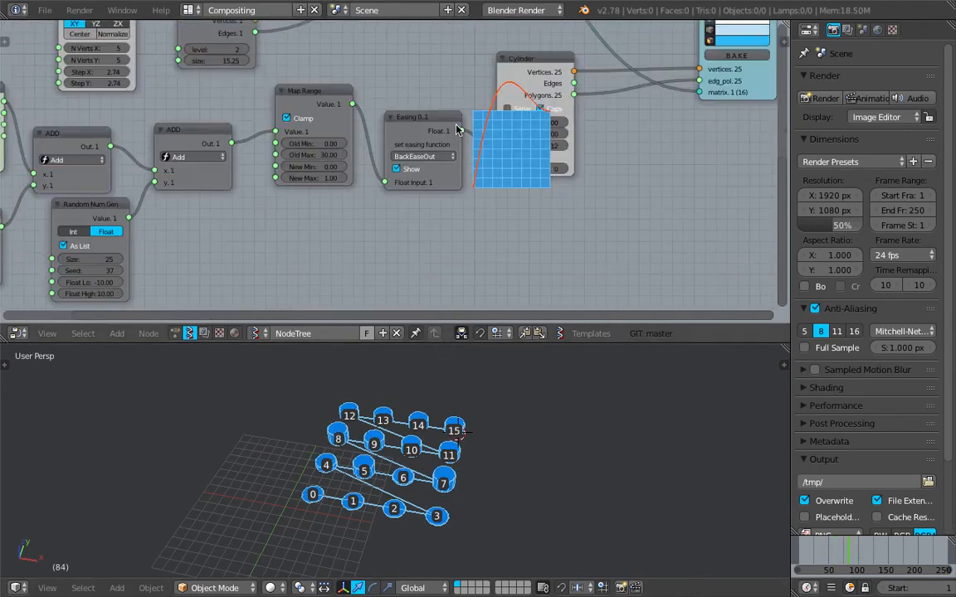
pyautogui.moveTo(56, 284); pyautogui.dragTo(206, 253, button='middle')
pyautogui.scroll(3, 207, 249)
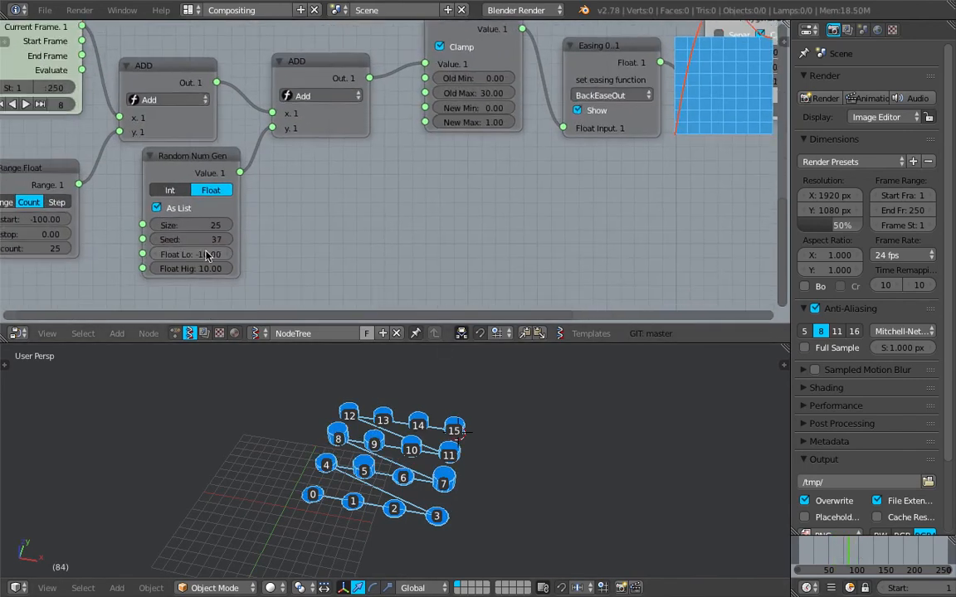
pyautogui.moveTo(205, 254); pyautogui.dragTo(205, 269)
pyautogui.write('0')
pyautogui.press('Return')
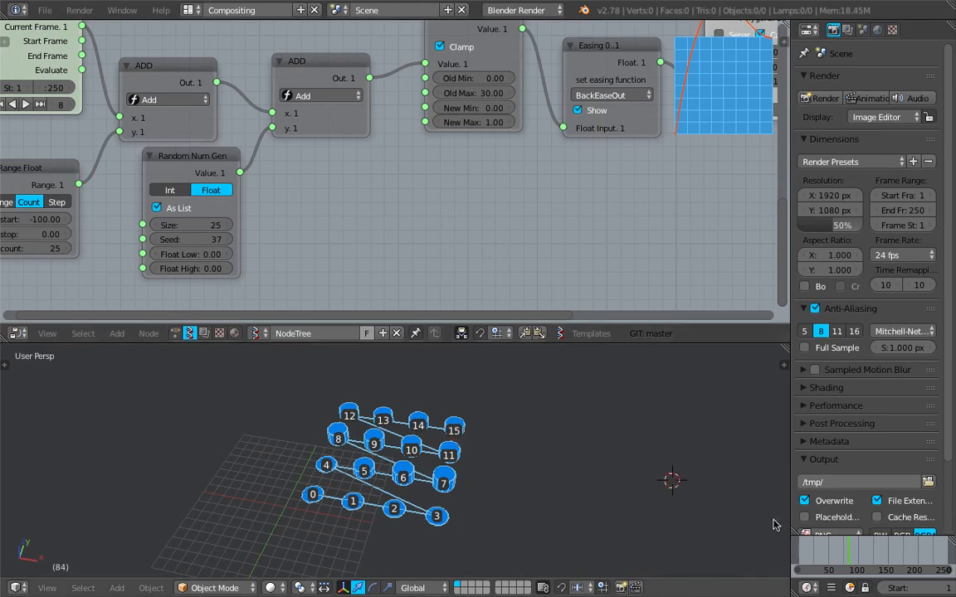
pyautogui.click(802, 549)
pyautogui.moveTo(822, 550); pyautogui.dragTo(928, 550)
# - Move the Viewer Index node away from the path's Viewer Draw node and turn off its number display
pyautogui.moveTo(681, 261)
pyautogui.mouseDown(button='middle')
pyautogui.moveTo(631, 309)
pyautogui.moveTo(526, 177)
pyautogui.moveTo(463, 221)
pyautogui.moveTo(496, 126)
pyautogui.moveTo(490, 178)
pyautogui.mouseUp(button='middle')
pyautogui.moveTo(381, 54); pyautogui.dragTo(381, 29)
pyautogui.moveTo(496, 122); pyautogui.dragTo(532, 118)
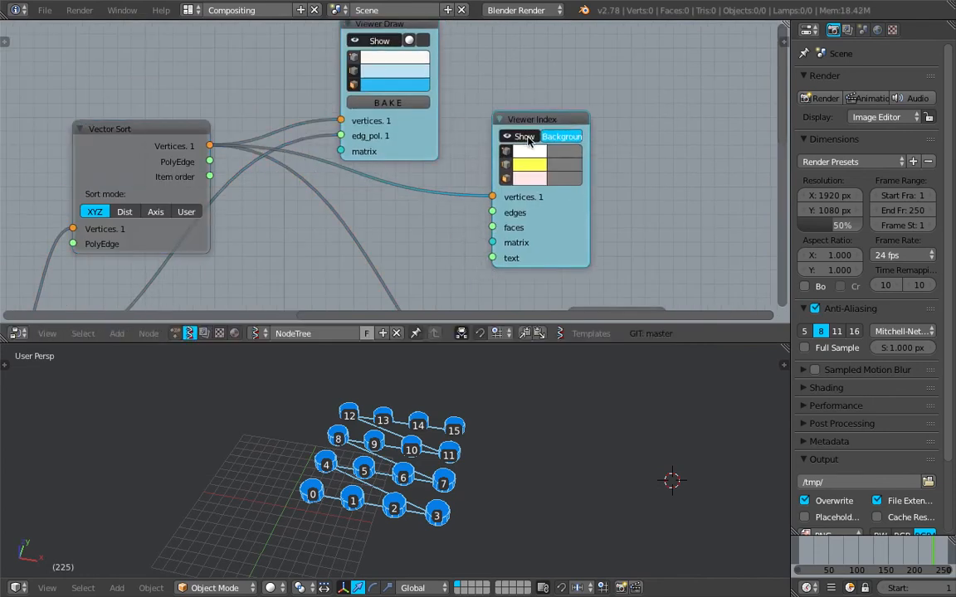
pyautogui.click(379, 42)
pyautogui.moveTo(439, 273)
pyautogui.mouseDown(button='middle')
pyautogui.moveTo(435, 238)
pyautogui.moveTo(418, 298)
pyautogui.mouseUp(button='middle')
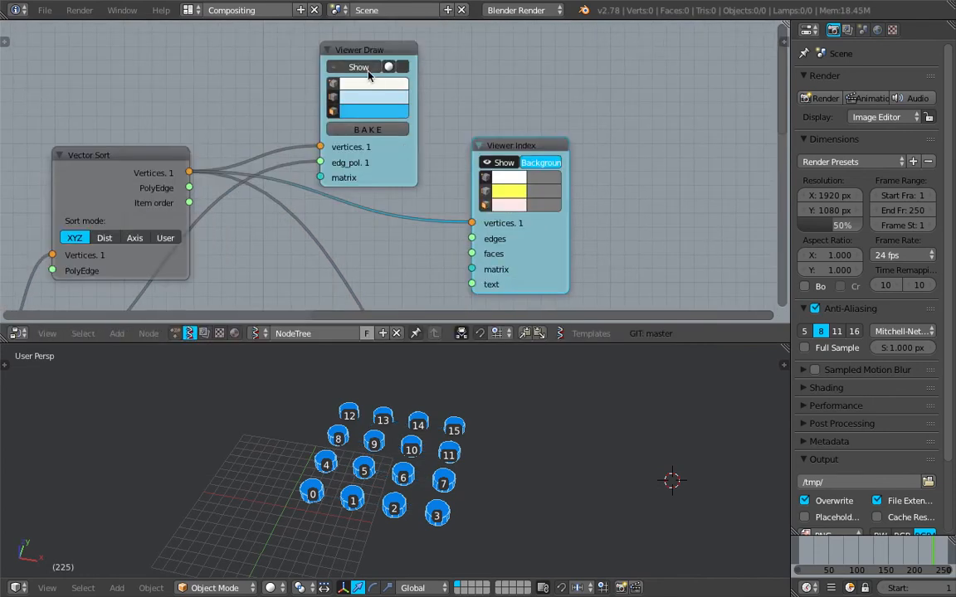
pyautogui.click(367, 69)
pyautogui.click(505, 165)
pyautogui.moveTo(424, 196); pyautogui.dragTo(434, 99, button='middle')
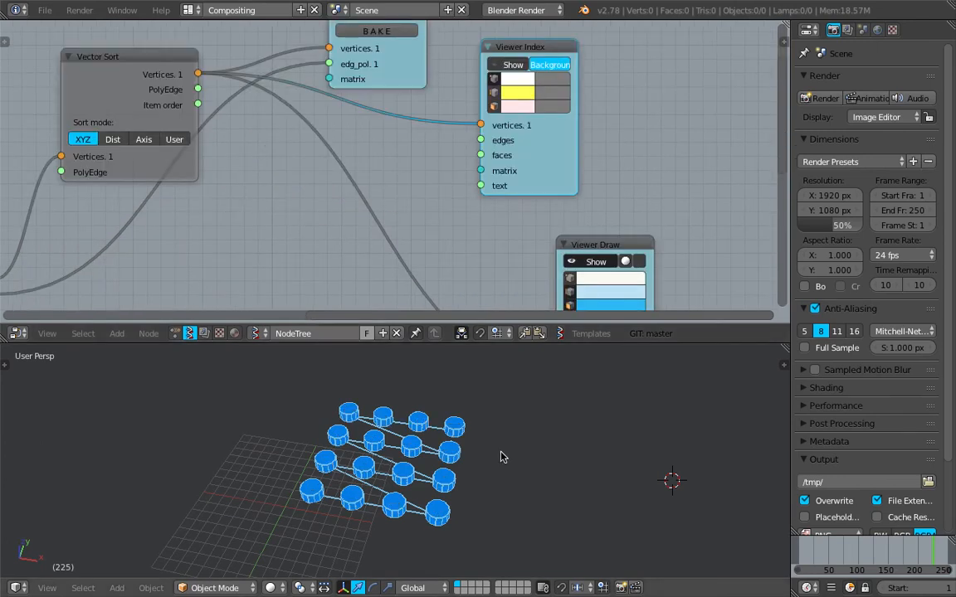
# - Orbit the 3D view to a lower angle over the cylinders and save the file
pyautogui.moveTo(501, 454); pyautogui.dragTo(492, 433, button='middle')
pyautogui.hotkey('ctrl', 's')
pyautogui.click(529, 473)
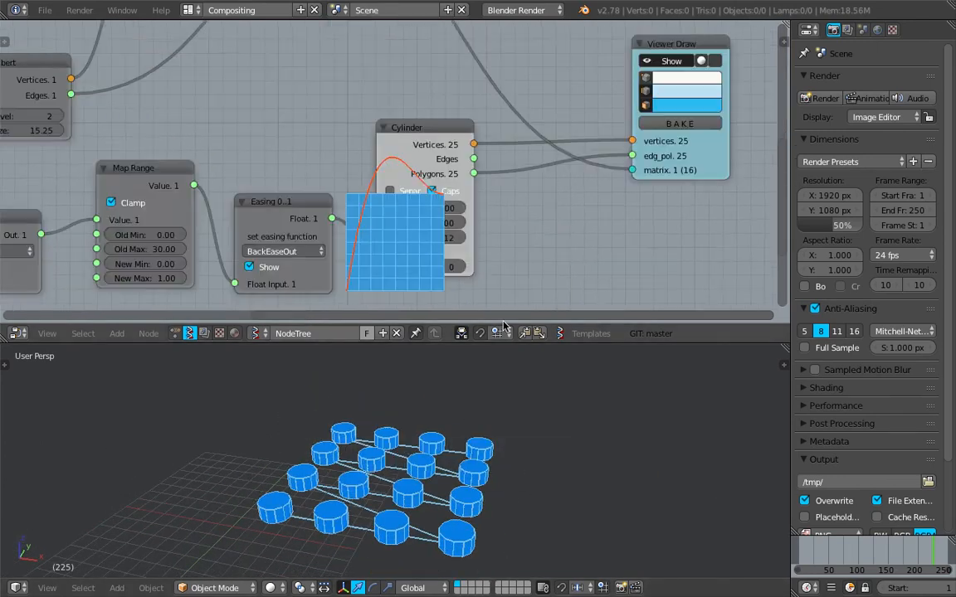
# - Set the first Map Range node's New Max to 3, save the file and play the animation from the start
pyautogui.moveTo(424, 271); pyautogui.dragTo(503, 229, button='middle')
pyautogui.moveTo(217, 232)
pyautogui.mouseDown()
pyautogui.moveTo(249, 232)
pyautogui.moveTo(236, 237)
pyautogui.mouseUp()
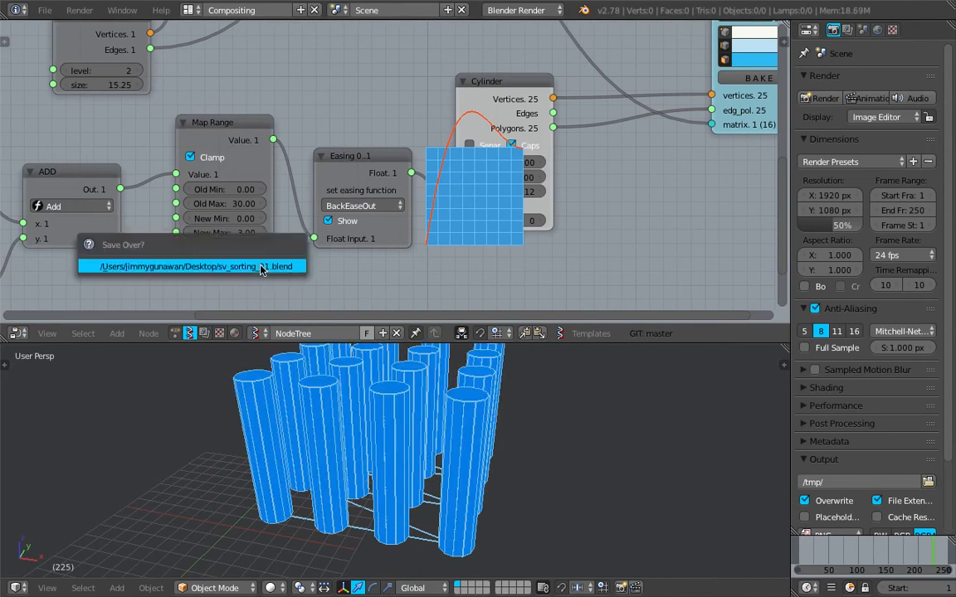
pyautogui.hotkey('shift', 'Left')
pyautogui.hotkey('alt', 'a')
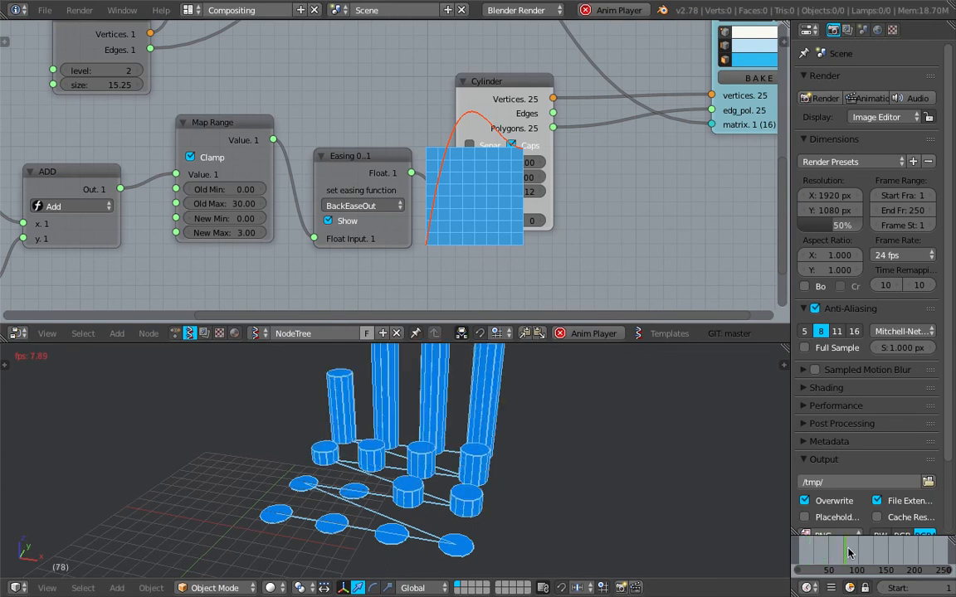
# - Set the first Map Range node's New Max to 1 and save over the existing file
pyautogui.click(233, 232)
pyautogui.write('1')
pyautogui.press('Return')
pyautogui.hotkey('ctrl', 's')
pyautogui.click(260, 252)
# - Spread the Easing 0..1 and Cylinder nodes apart, stop the playback and scrub the timeline to frame 103
pyautogui.moveTo(378, 157); pyautogui.dragTo(349, 219)
pyautogui.moveTo(498, 93); pyautogui.dragTo(612, 164)
pyautogui.moveTo(491, 177); pyautogui.dragTo(492, 116, button='middle')
pyautogui.moveTo(333, 166); pyautogui.dragTo(346, 106)
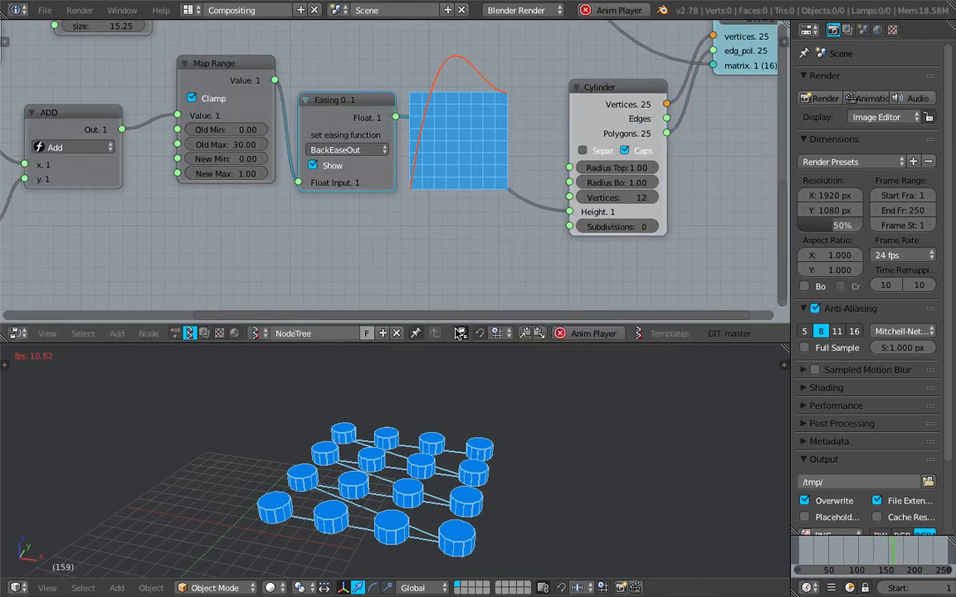
pyautogui.moveTo(571, 463); pyautogui.dragTo(546, 466, button='middle')
pyautogui.hotkey('alt', 'a')
pyautogui.moveTo(811, 553); pyautogui.dragTo(859, 554)
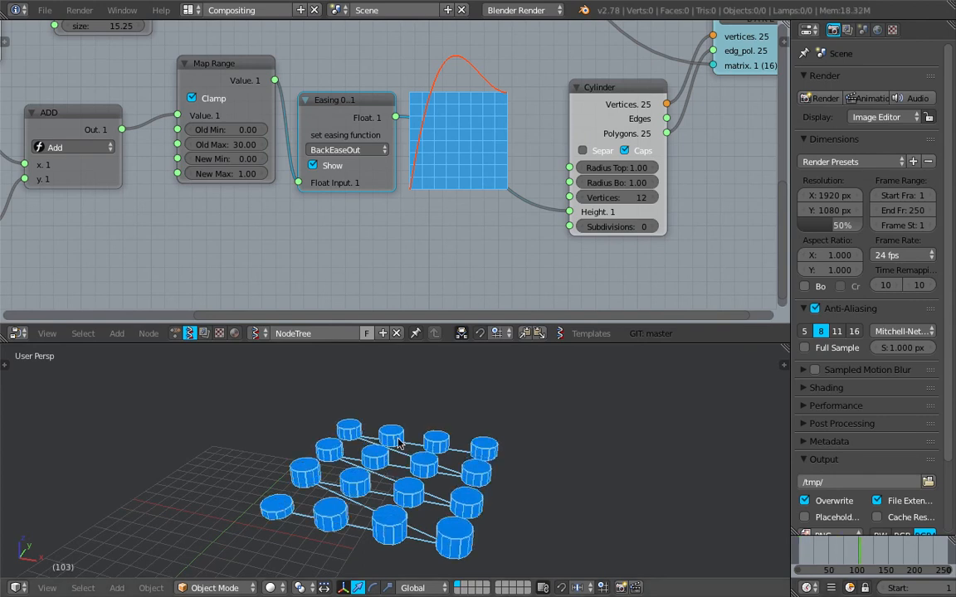
# - Make room before the Cylinder node and insert a duplicate of the Map Range node between Easing 0..1 and the Cylinder's Height
pyautogui.moveTo(555, 106); pyautogui.dragTo(384, 144, button='middle')
pyautogui.moveTo(434, 124); pyautogui.dragTo(434, 150)
pyautogui.moveTo(608, 92); pyautogui.dragTo(712, 86)
pyautogui.moveTo(481, 156); pyautogui.dragTo(623, 162)
pyautogui.moveTo(71, 103); pyautogui.dragTo(126, 82, button='middle')
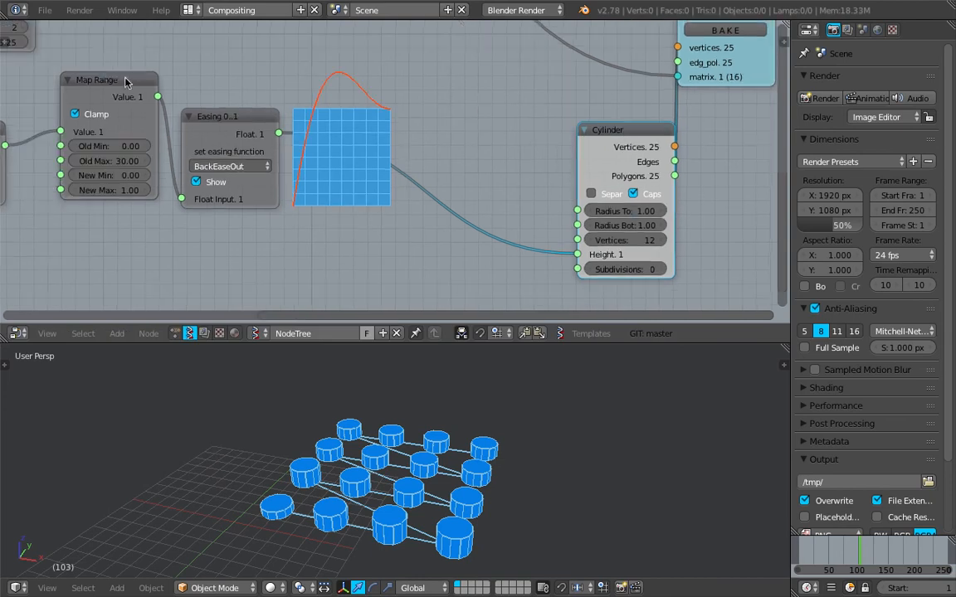
pyautogui.click(101, 76)
pyautogui.hotkey('shift', 'd')
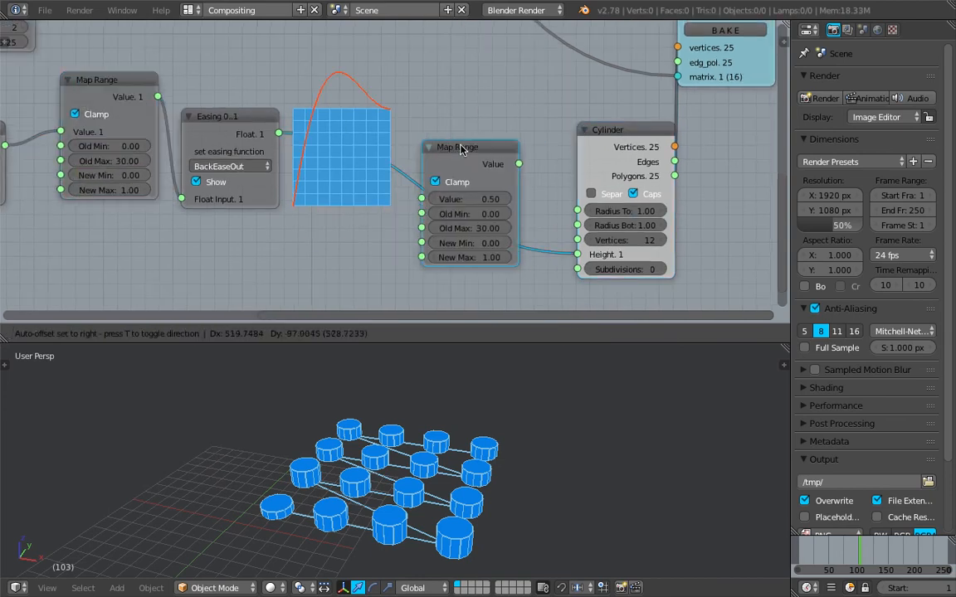
pyautogui.click(466, 149)
# - Set the duplicated Map Range node's Old Min to 0, Old Max to 2, New Min to 0 and New Max to 2
pyautogui.scroll(1, 481, 168)
pyautogui.click(495, 224)
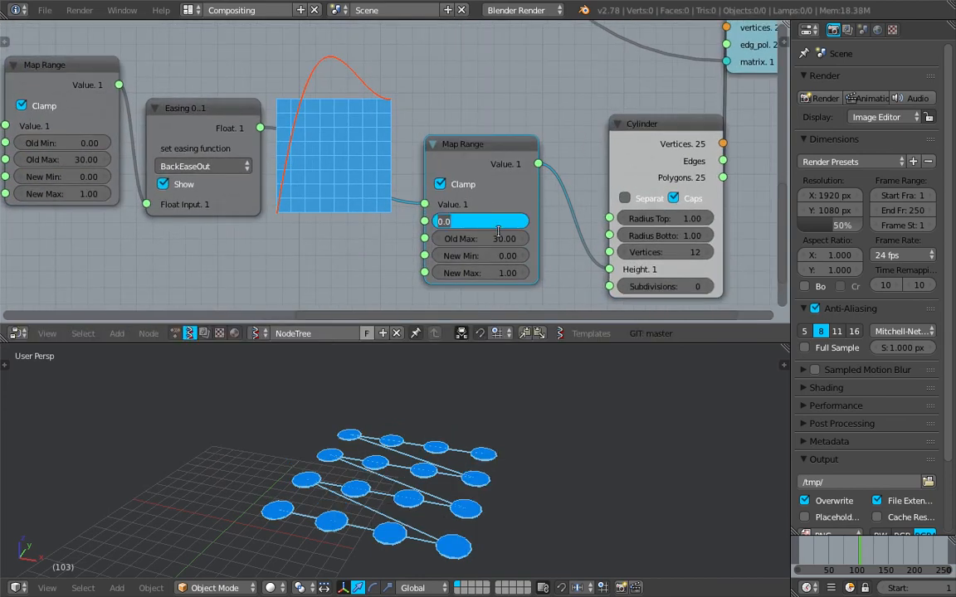
pyautogui.write('0')
pyautogui.press('Tab')
pyautogui.write('2')
pyautogui.press('Tab')
pyautogui.write('0')
pyautogui.press('Tab')
pyautogui.write('2')
pyautogui.press('Return')
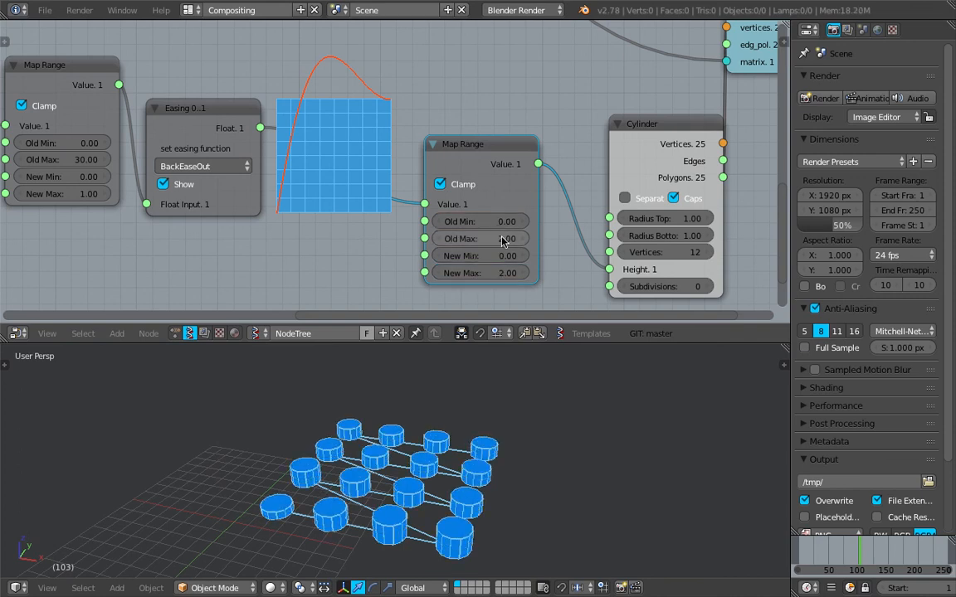
# - Set the second Map Range node's New Max to 5 and Old Max to 1, and play the animation from the start
pyautogui.click(502, 239)
pyautogui.moveTo(498, 273); pyautogui.dragTo(539, 278)
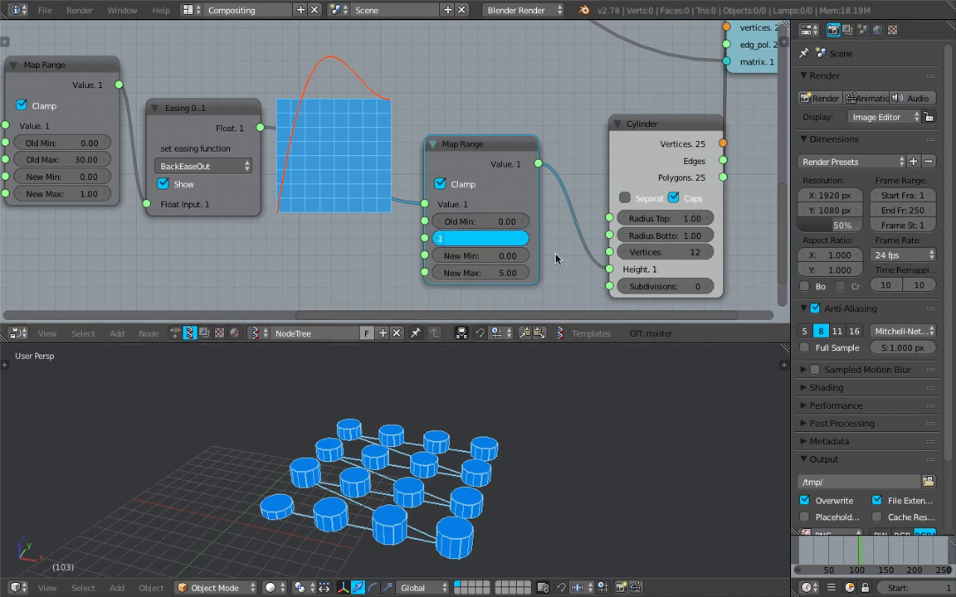
pyautogui.write('1')
pyautogui.press('Return')
pyautogui.moveTo(556, 259); pyautogui.dragTo(554, 238, button='middle')
pyautogui.moveTo(720, 535)
pyautogui.mouseDown(button='middle')
pyautogui.moveTo(672, 474)
pyautogui.moveTo(723, 519)
pyautogui.mouseUp(button='middle')
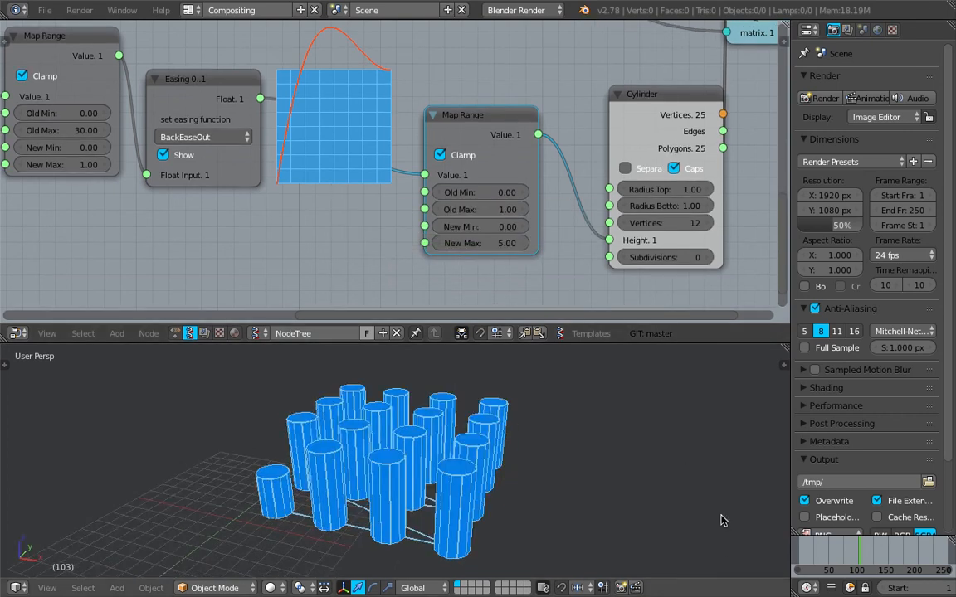
pyautogui.moveTo(826, 554); pyautogui.dragTo(797, 555)
pyautogui.hotkey('alt', 'a')
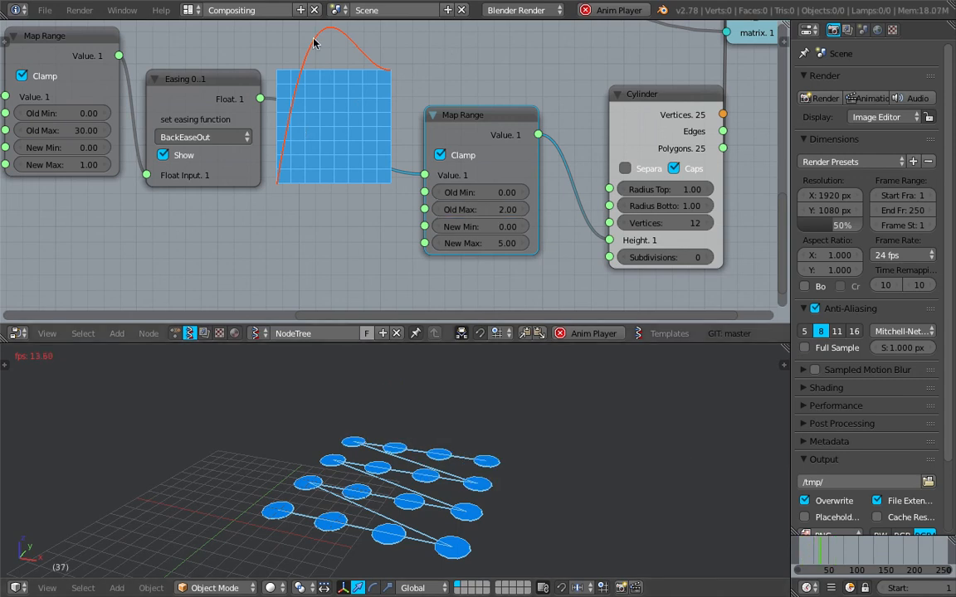
# - Set the second Map Range node's Old Max to 3 and New Max to 10, and jump back near the timeline's start
pyautogui.click(493, 214)
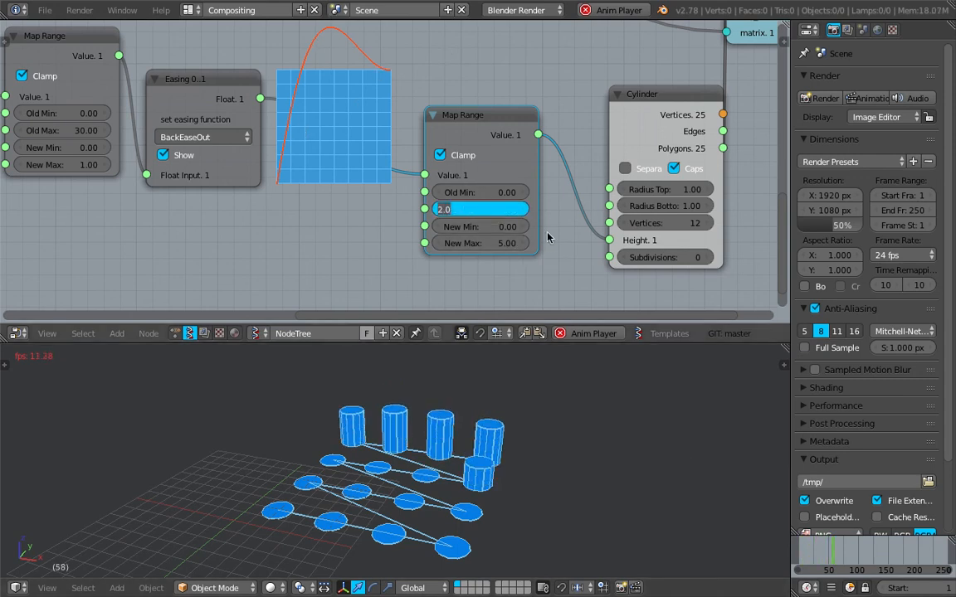
pyautogui.write('3')
pyautogui.press('Return')
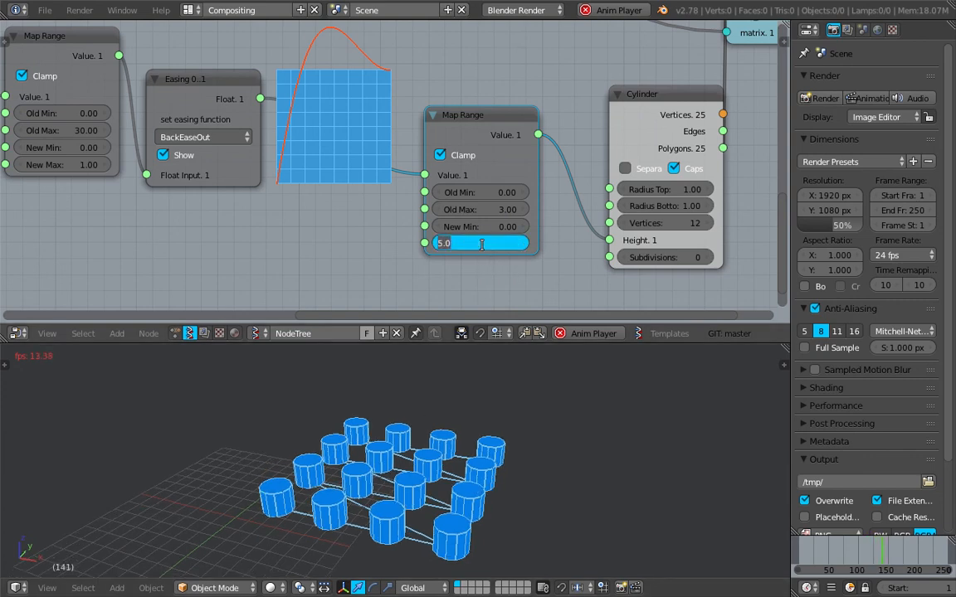
pyautogui.write('10')
pyautogui.press('Return')
pyautogui.click(805, 551)
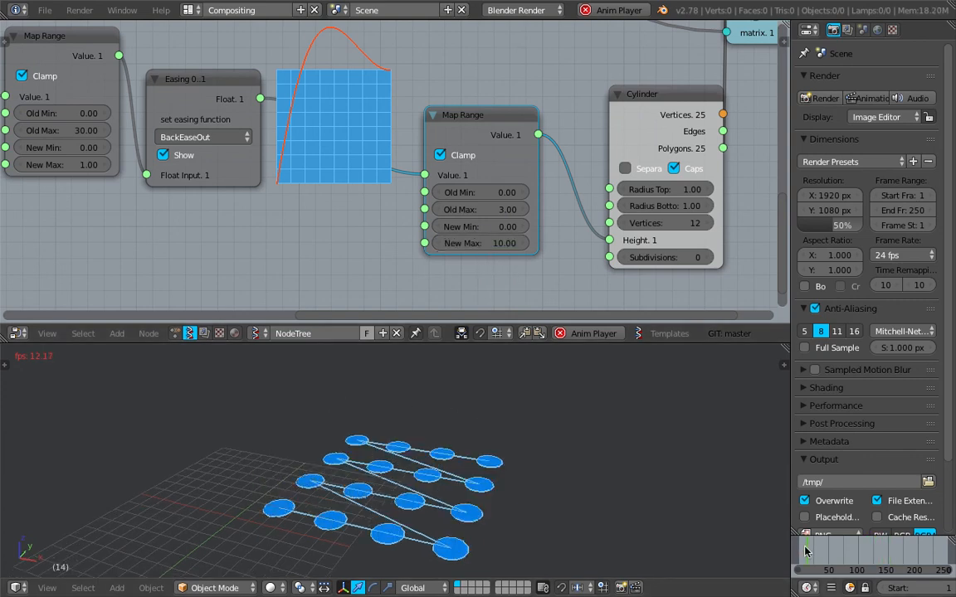
# - Reduce the Cylinder node's Radius Top to 0.31, stop the playback and scrub the timeline to frame 108
pyautogui.moveTo(678, 190); pyautogui.dragTo(586, 190)
pyautogui.moveTo(471, 443); pyautogui.dragTo(475, 488, button='middle')
pyautogui.press('Escape')
pyautogui.moveTo(553, 419); pyautogui.dragTo(675, 478, button='middle')
pyautogui.moveTo(831, 556); pyautogui.dragTo(863, 544)
# - Change the edge colour to pink on the Viewer Draw node that displays the Vector Sort path
pyautogui.moveTo(505, 470); pyautogui.dragTo(484, 466, button='middle')
pyautogui.scroll(-5, 524, 120)
pyautogui.moveTo(524, 120)
pyautogui.mouseDown(button='middle')
pyautogui.moveTo(501, 122)
pyautogui.moveTo(435, 192)
pyautogui.moveTo(464, 162)
pyautogui.mouseUp(button='middle')
pyautogui.moveTo(513, 176); pyautogui.dragTo(558, 168)
pyautogui.scroll(3, 523, 129)
pyautogui.moveTo(473, 44); pyautogui.dragTo(472, 104, button='middle')
pyautogui.moveTo(432, 57); pyautogui.dragTo(486, 171, button='middle')
pyautogui.moveTo(488, 146); pyautogui.dragTo(508, 140)
pyautogui.moveTo(552, 176); pyautogui.dragTo(550, 173, button='middle')
pyautogui.moveTo(607, 194); pyautogui.dragTo(602, 128, button='middle')
pyautogui.moveTo(536, 141); pyautogui.dragTo(559, 212, button='middle')
pyautogui.moveTo(499, 89); pyautogui.dragTo(530, 177, button='middle')
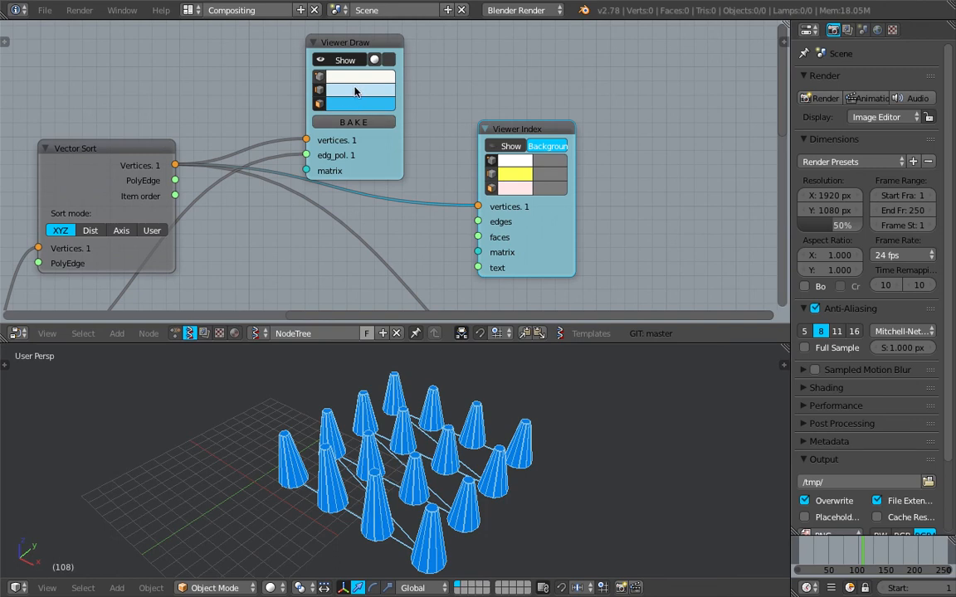
pyautogui.click(353, 94)
pyautogui.moveTo(385, 133); pyautogui.dragTo(385, 171)
# - Scrub the timeline to frame 109 to check the tapered cylinders and save over the existing file
pyautogui.moveTo(516, 485); pyautogui.dragTo(595, 522, button='middle')
pyautogui.moveTo(810, 553); pyautogui.dragTo(864, 571)
pyautogui.moveTo(497, 486); pyautogui.dragTo(462, 514, button='middle')
pyautogui.hotkey('ctrl', 's')
pyautogui.click(540, 508)
# - Examine the whole node network, from the Vector Sort and viewer nodes to the timing, easing and Cylinder nodes
pyautogui.moveTo(384, 180); pyautogui.dragTo(483, 188, button='middle')
pyautogui.scroll(-4, 360, 254)
pyautogui.moveTo(508, 391); pyautogui.dragTo(497, 382, button='middle')
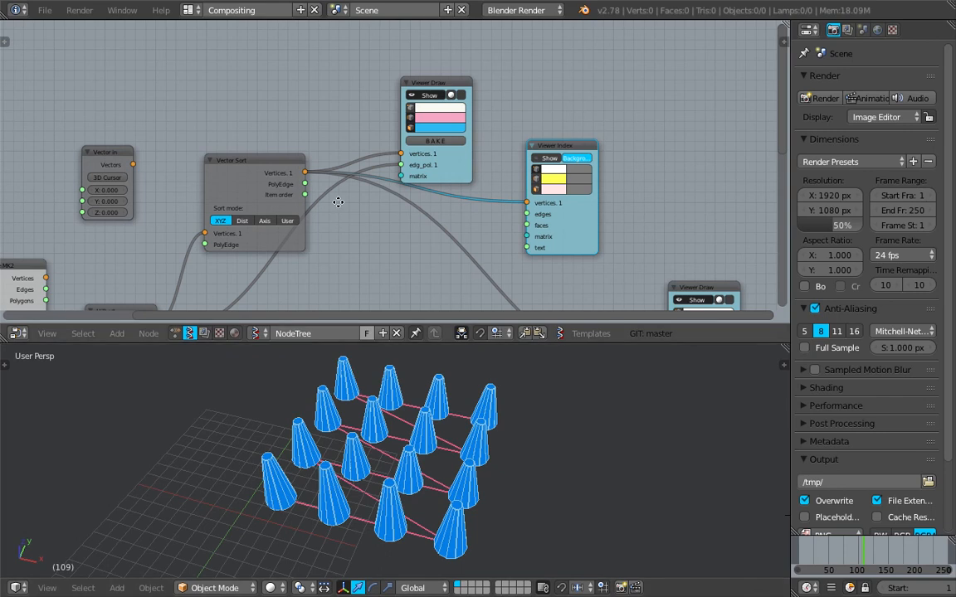
pyautogui.moveTo(338, 203); pyautogui.dragTo(419, 136, button='middle')
pyautogui.moveTo(248, 214); pyautogui.dragTo(452, 57, button='middle')
pyautogui.scroll(1, 265, 171)
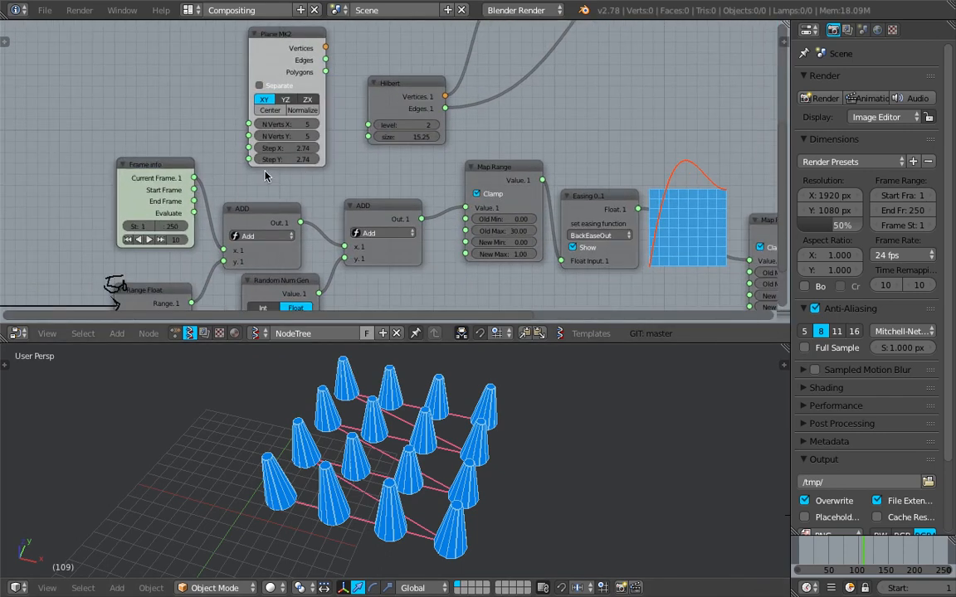
pyautogui.moveTo(371, 134); pyautogui.dragTo(311, 258, button='middle')
pyautogui.scroll(3, 312, 258)
pyautogui.moveTo(507, 51); pyautogui.dragTo(394, 211, button='middle')
pyautogui.moveTo(396, 196); pyautogui.dragTo(396, 132)
pyautogui.scroll(-4, 415, 149)
pyautogui.moveTo(450, 173); pyautogui.dragTo(453, 41, button='middle')
pyautogui.moveTo(469, 475); pyautogui.dragTo(455, 460, button='middle')
pyautogui.scroll(-3, 498, 166)
pyautogui.moveTo(477, 264); pyautogui.dragTo(446, 143, button='middle')
pyautogui.scroll(2, 467, 175)
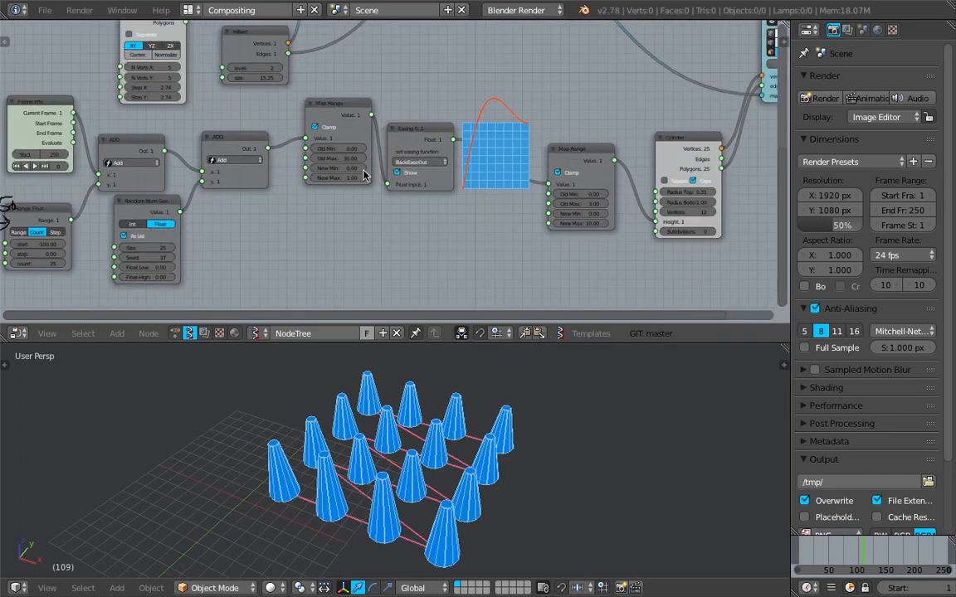
pyautogui.moveTo(174, 210); pyautogui.dragTo(283, 192, button='middle')
# - Play the animation and scrub the timeline to frame 82 to examine the staggered growth of the tapered cylinders
pyautogui.moveTo(392, 525); pyautogui.dragTo(442, 484, button='middle')
pyautogui.hotkey('alt', 'a')
pyautogui.moveTo(846, 547)
pyautogui.mouseDown()
pyautogui.moveTo(822, 542)
pyautogui.moveTo(847, 544)
pyautogui.mouseUp()
pyautogui.moveTo(527, 433); pyautogui.dragTo(545, 451, button='middle')
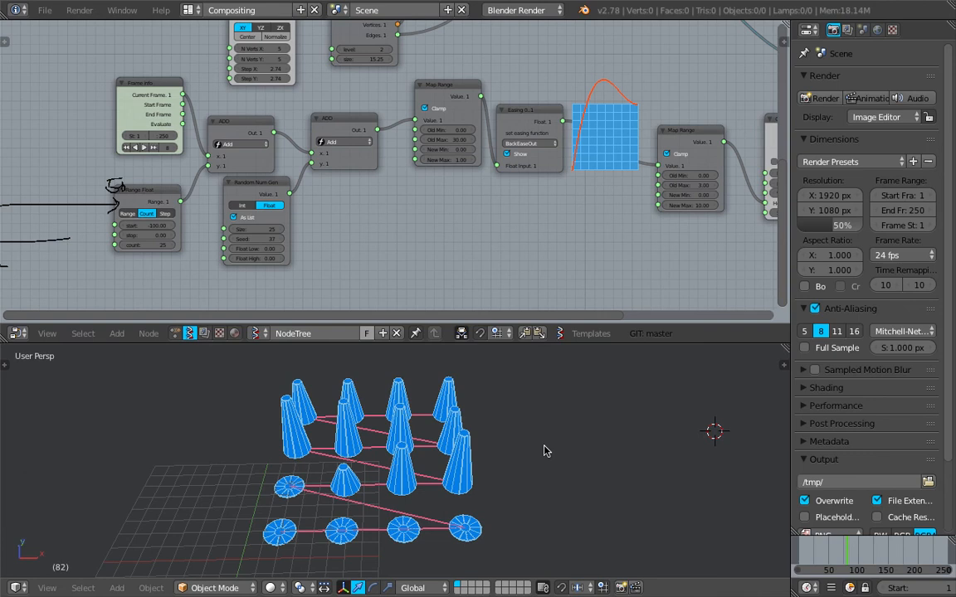